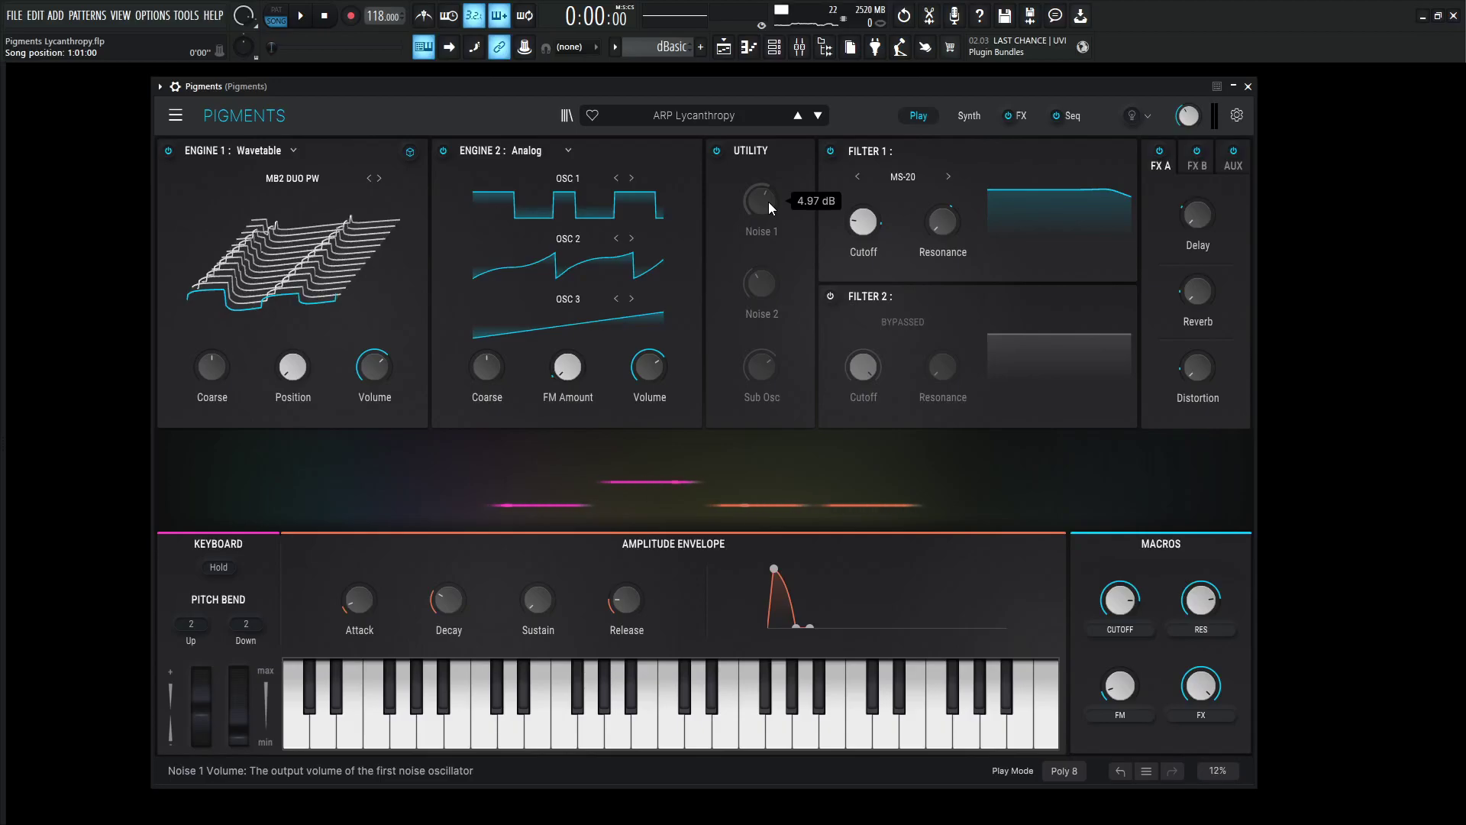
Step: Play the ARP Lycanthropy arpeggio while lowering the Cutoff macro to 0.812, then stop playback
key("space")
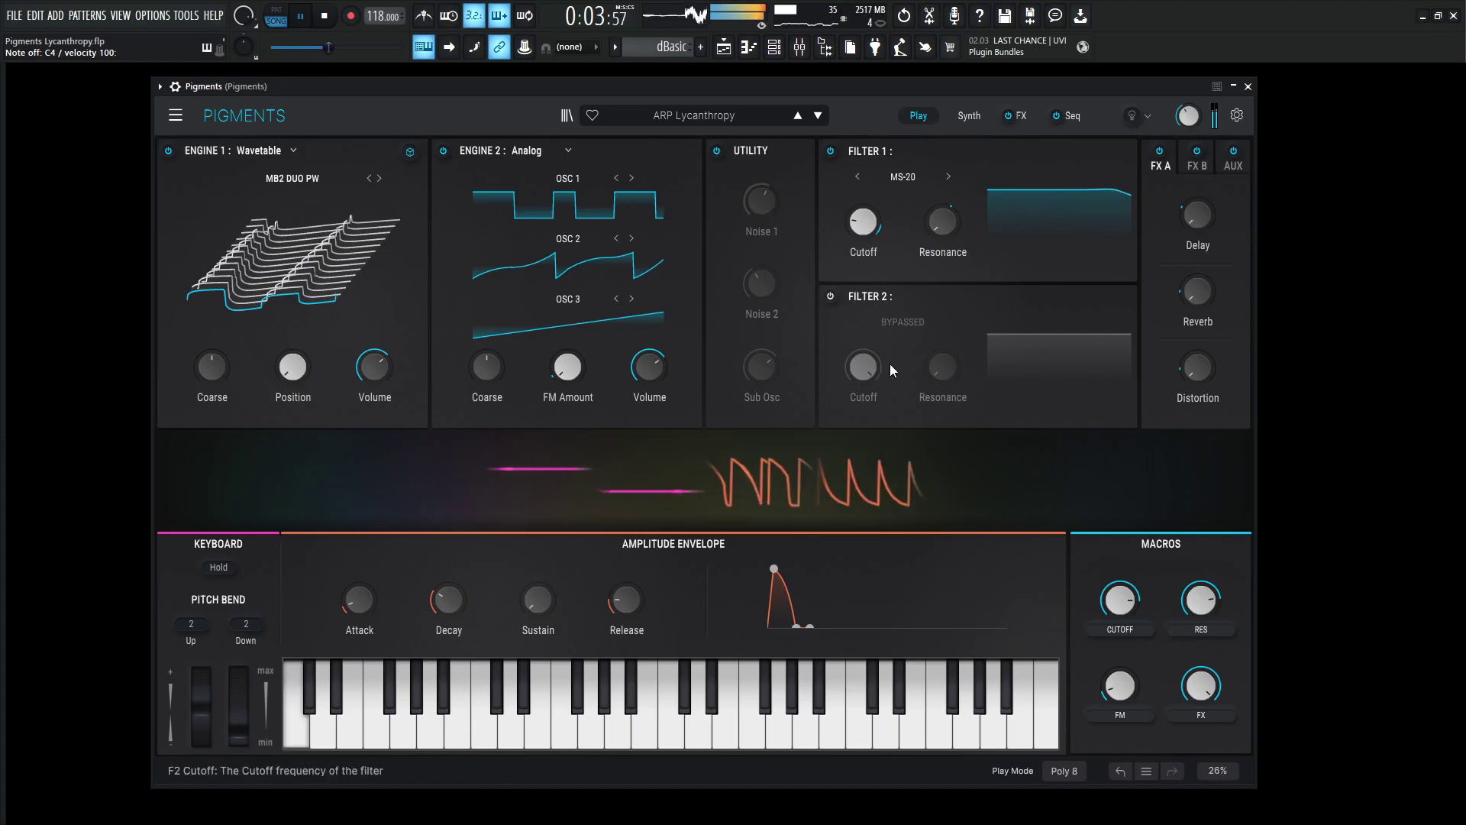
mouse_move(1129, 605)
mouse_move(1129, 605)
left_mouse_down()
mouse_move(1129, 697)
mouse_move(1129, 580)
left_mouse_up()
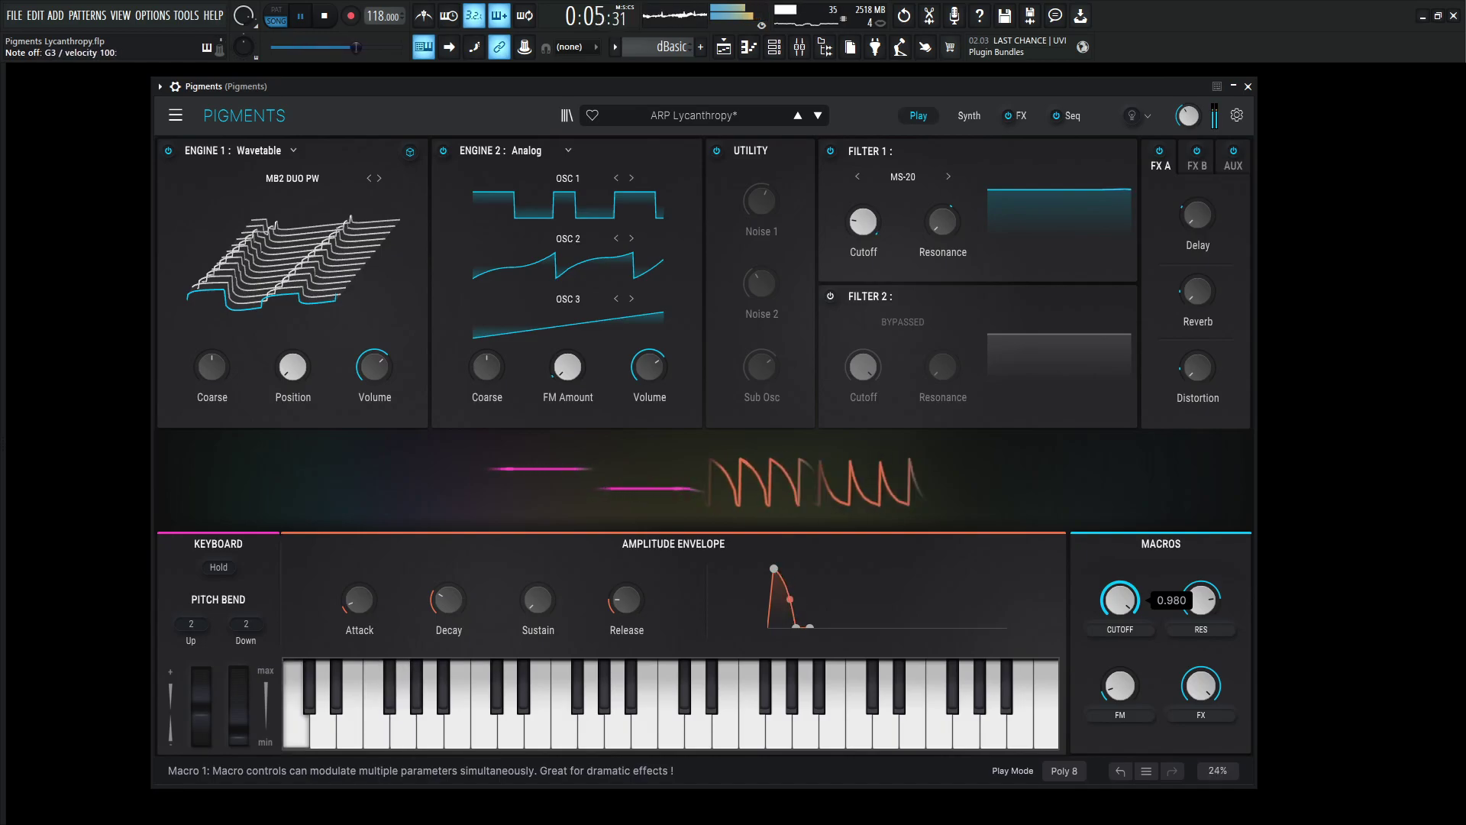
mouse_move(1120, 600)
left_mouse_down()
mouse_move(1129, 634)
mouse_move(1131, 604)
left_mouse_up()
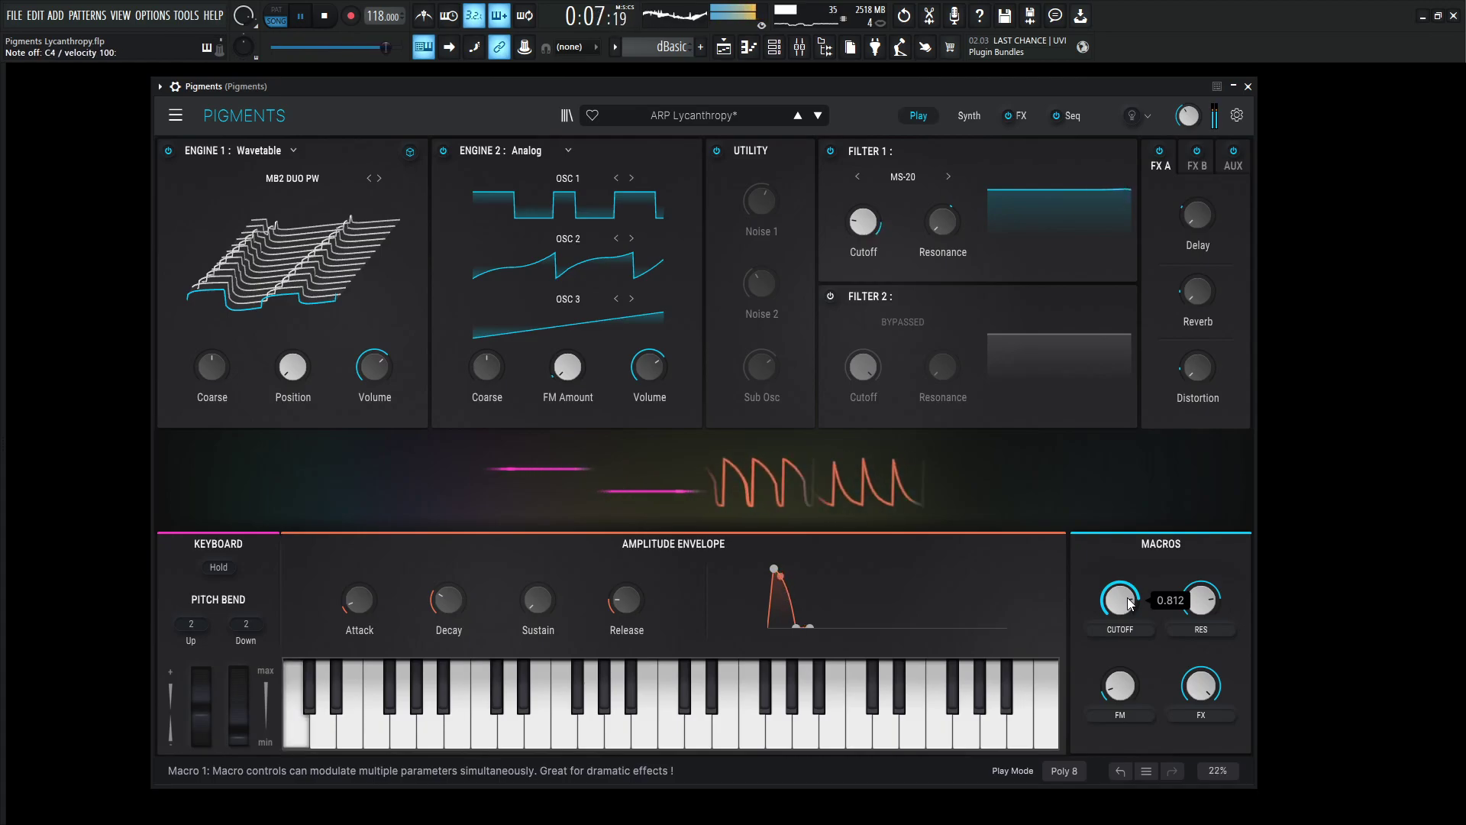
key("space")
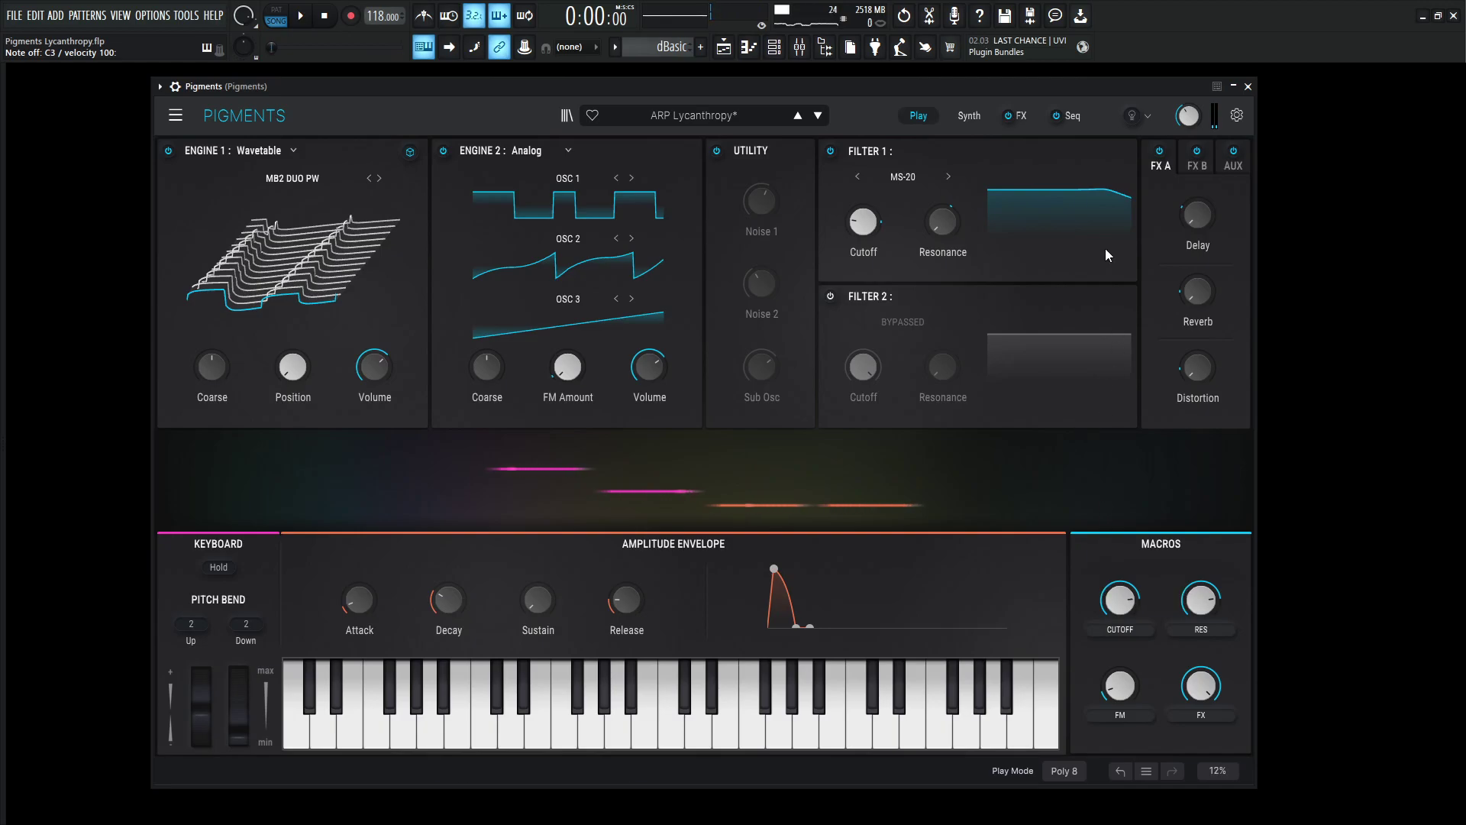
left_click(1073, 116)
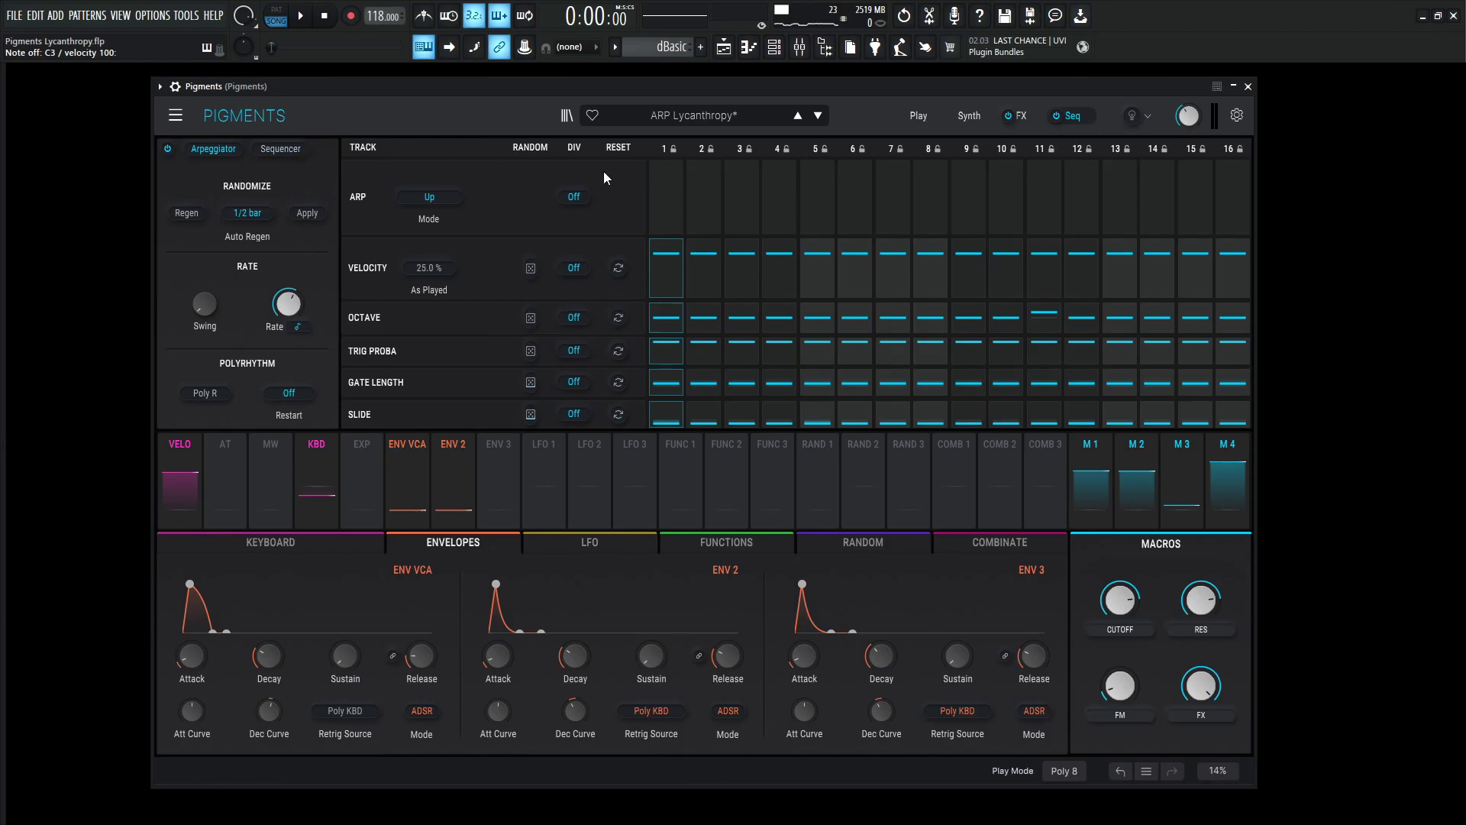
left_click(274, 151)
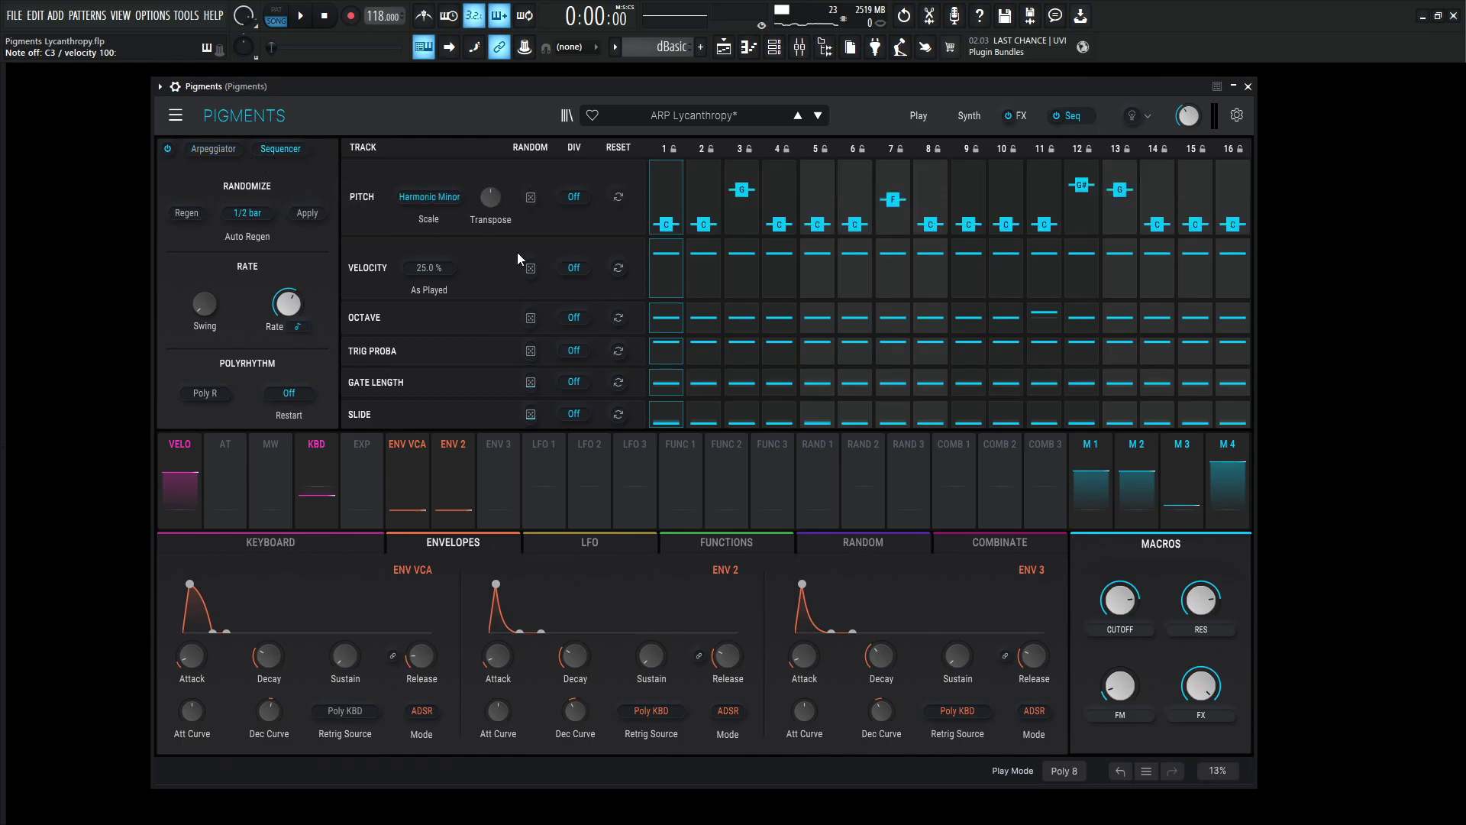
key("space")
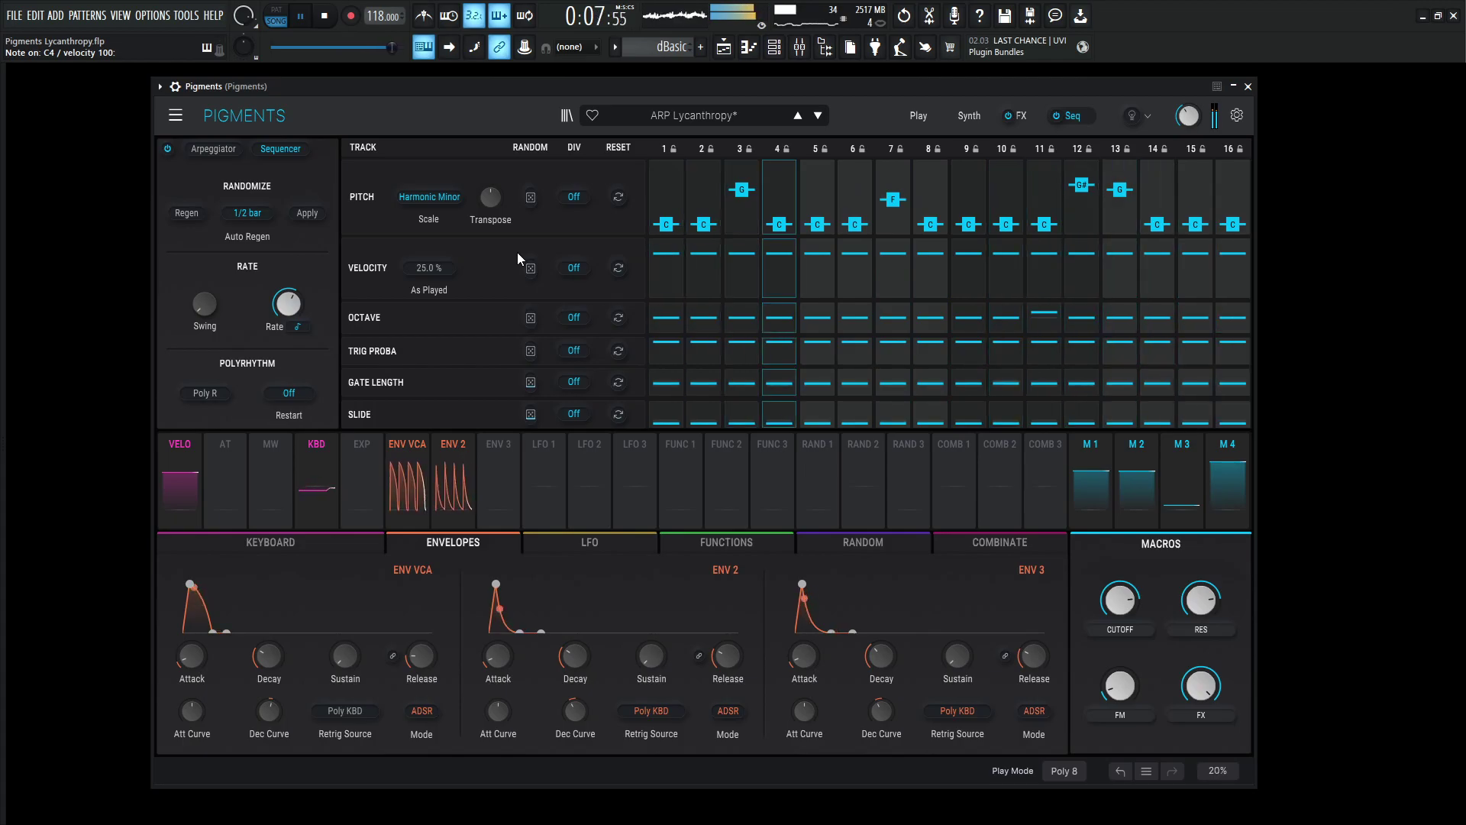
key("space")
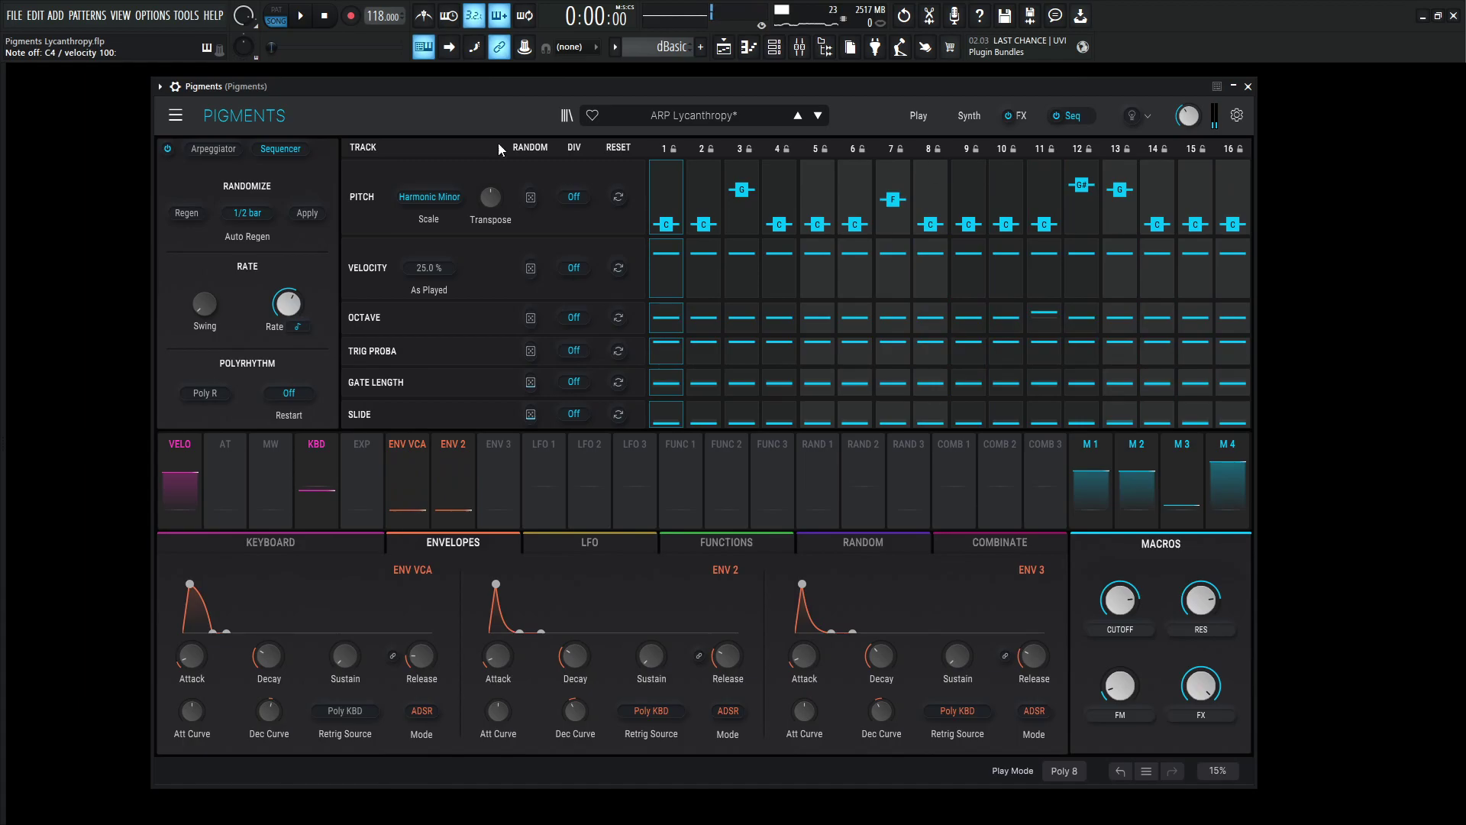
left_click(213, 150)
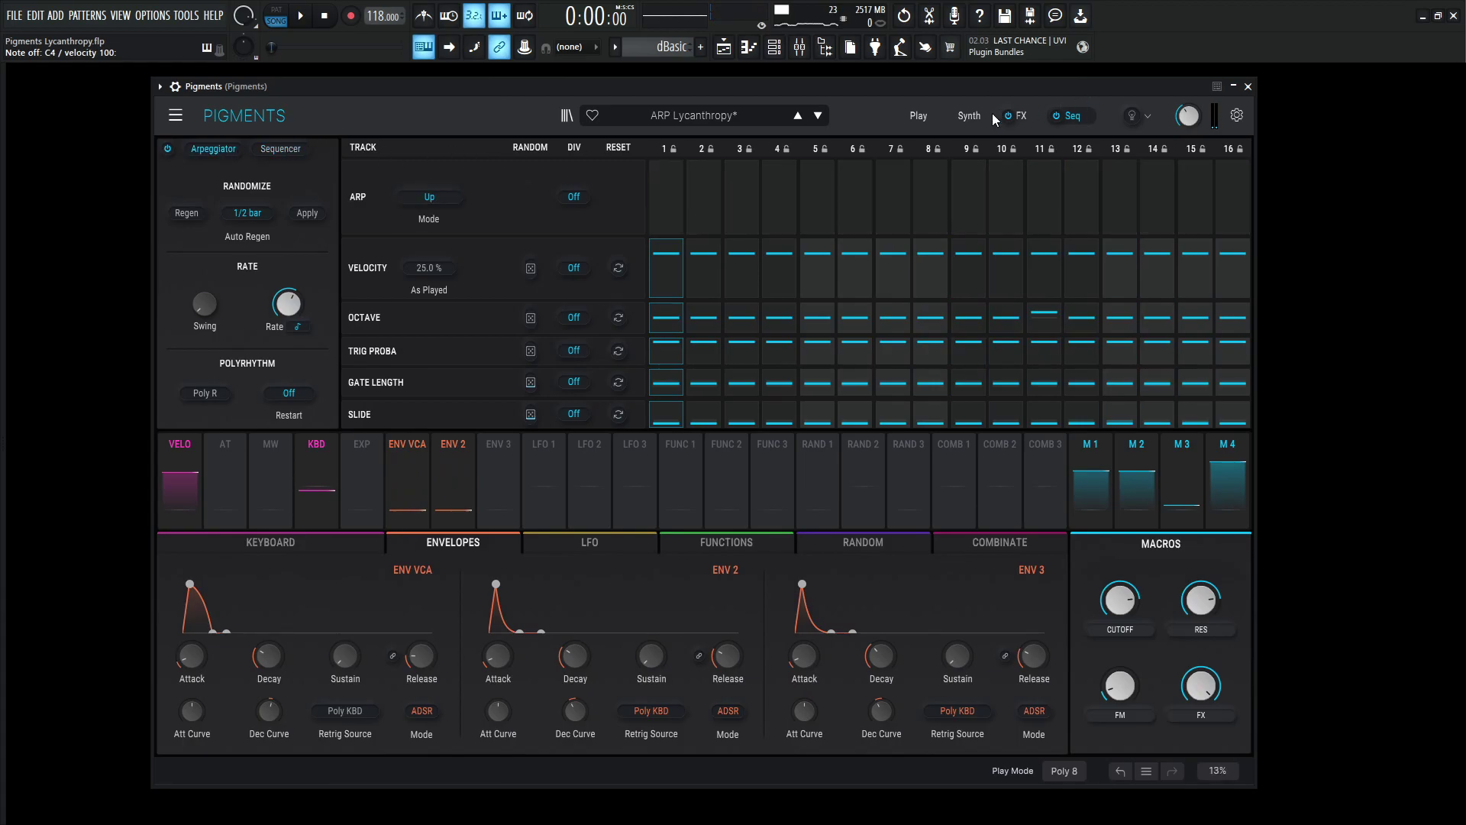
Step: Go to the Synth page, toggle the global FX bypass, and view Engine 2, then Engine 1's MB2 DUO PW wavetable
left_click(968, 116)
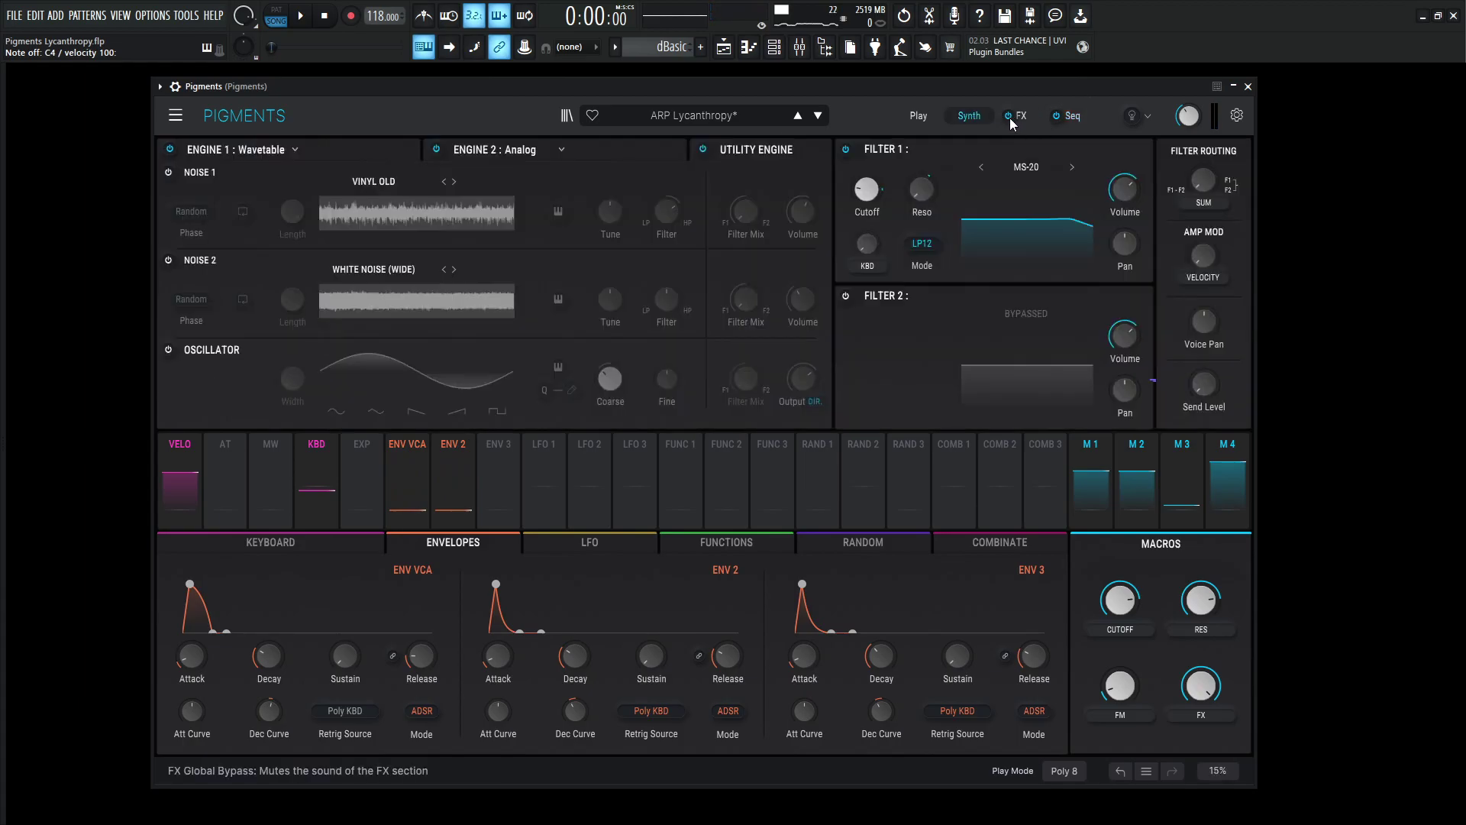
left_click(1009, 116)
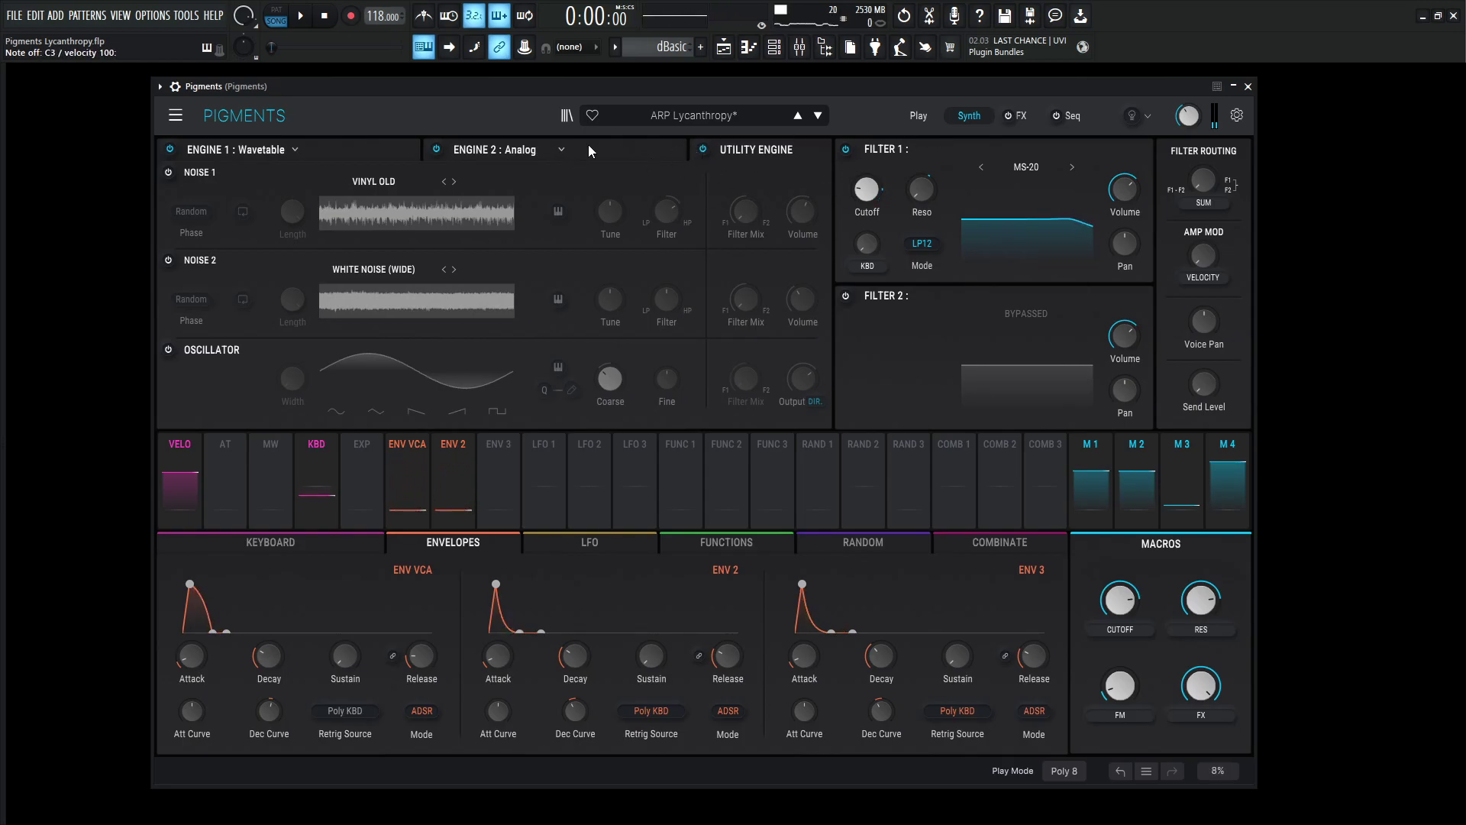
left_click(630, 150)
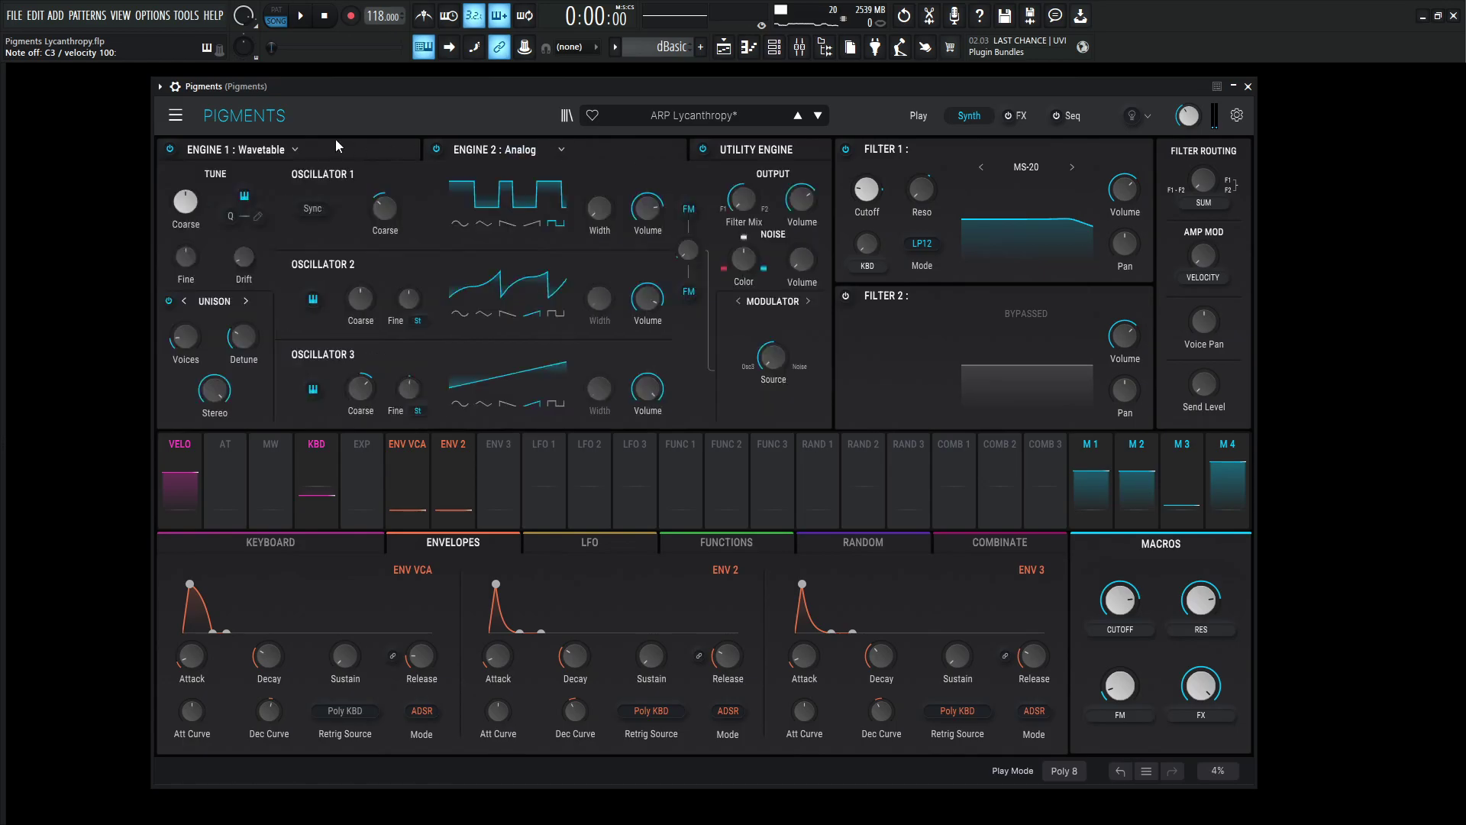
left_click(354, 151)
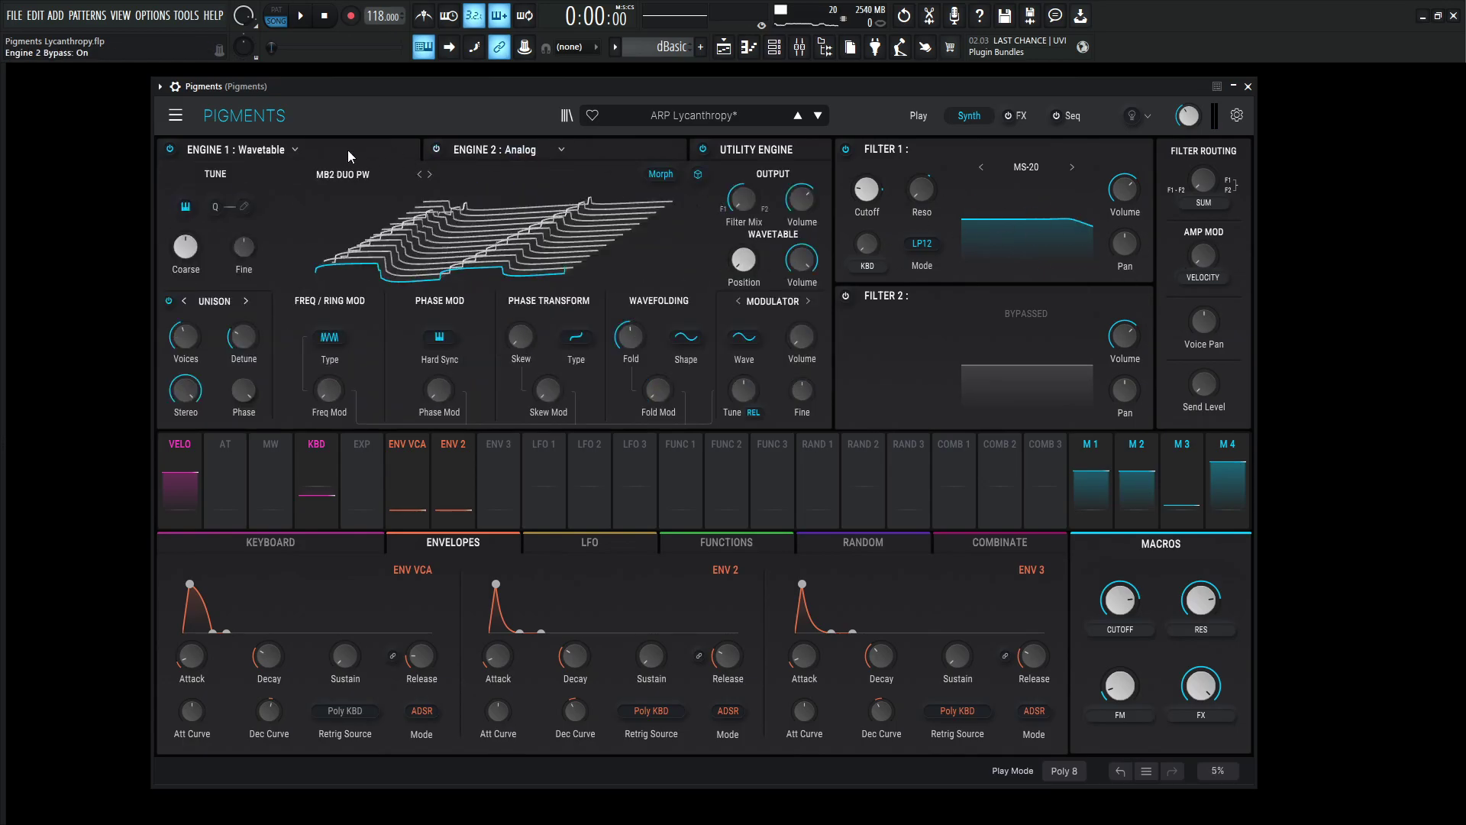
Step: Switch Engine 1's wavetable to the flat 2D view and briefly check the wavetable browser
left_click(698, 175)
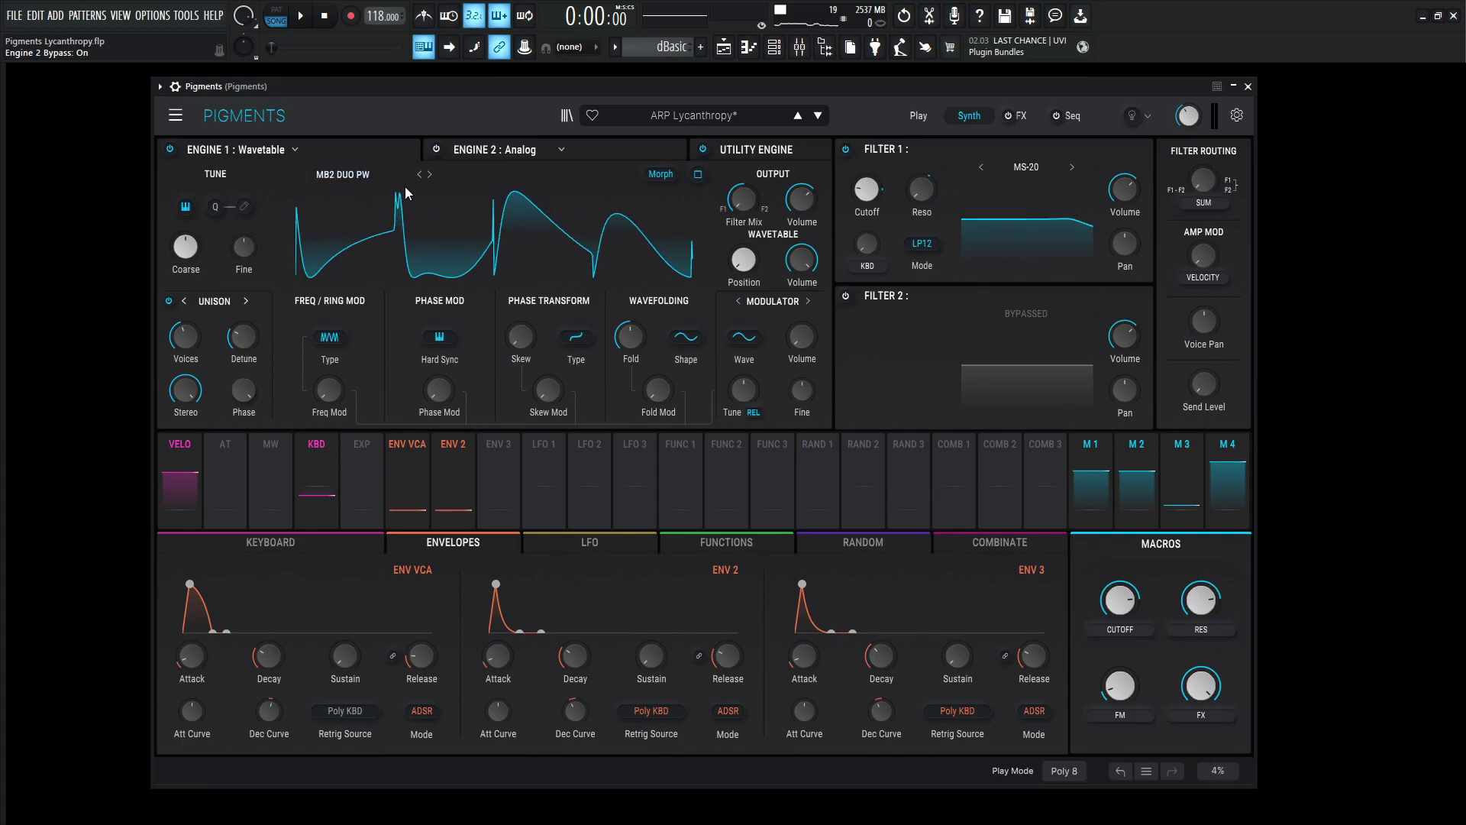
left_click(342, 174)
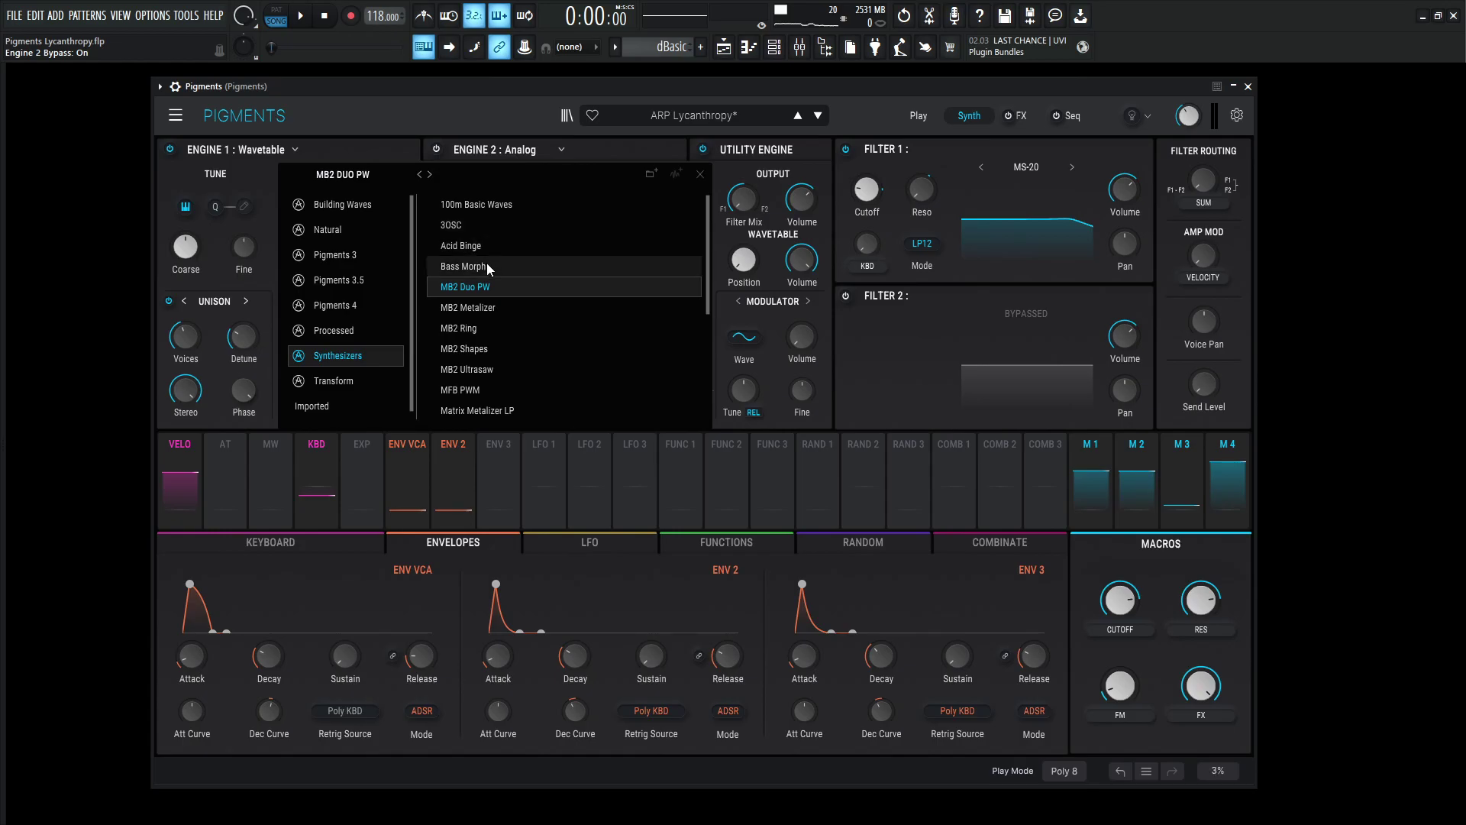
left_click(699, 174)
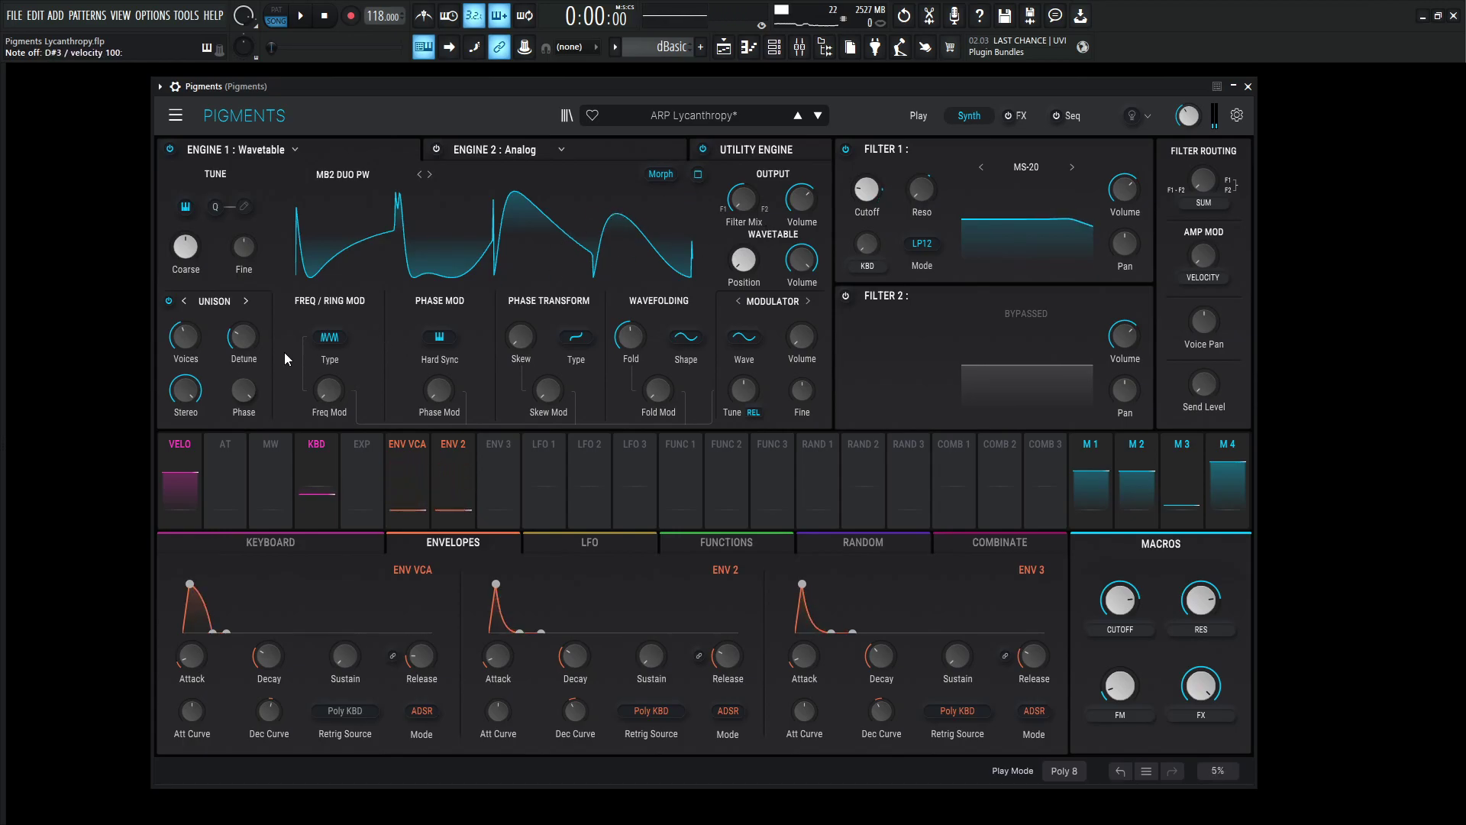
Step: Toggle the wavetable display to stacked 3D frames and back to the flat 2D waveform
mouse_move(194, 336)
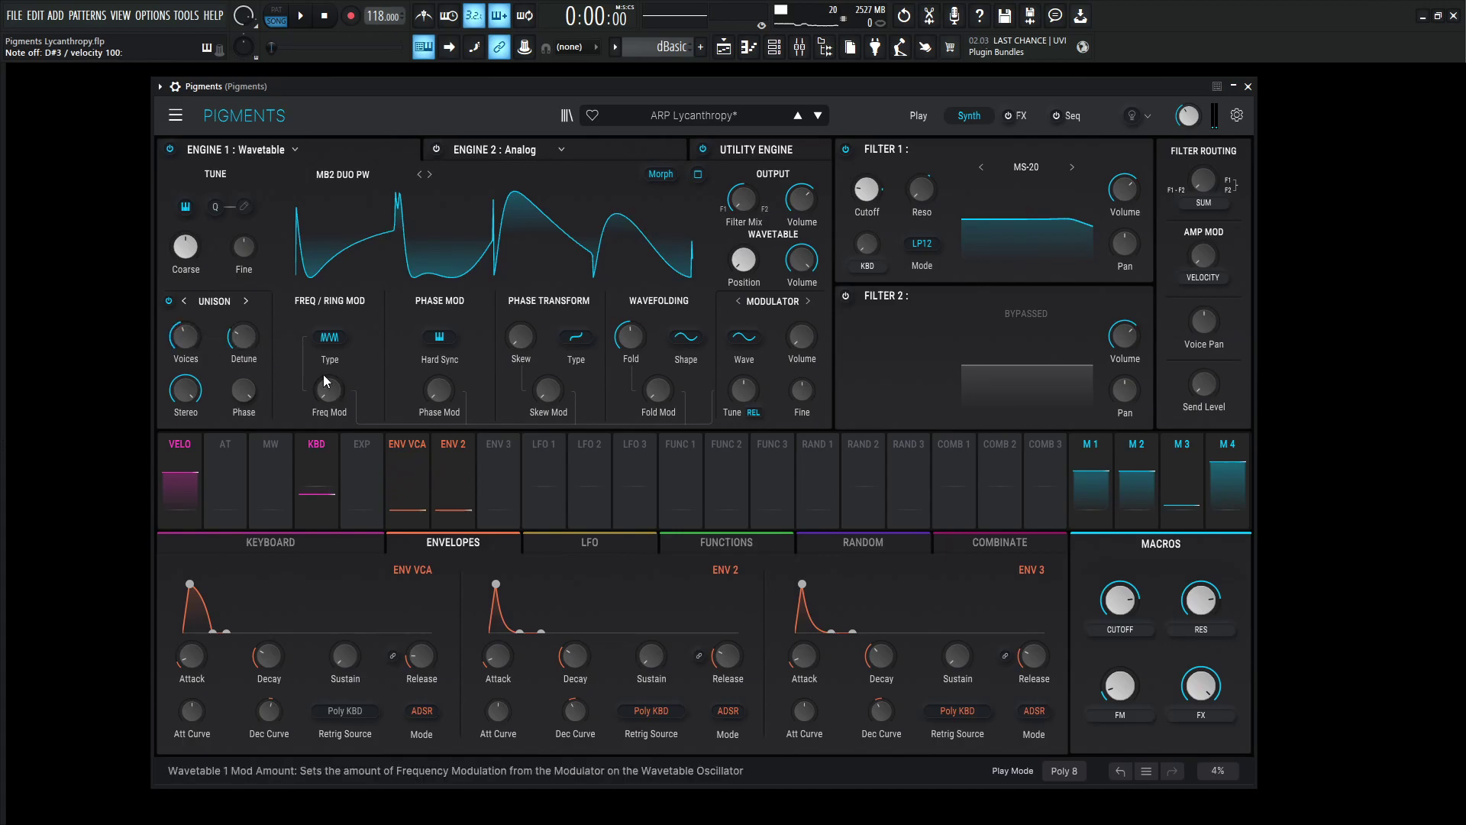
mouse_move(249, 340)
mouse_move(194, 404)
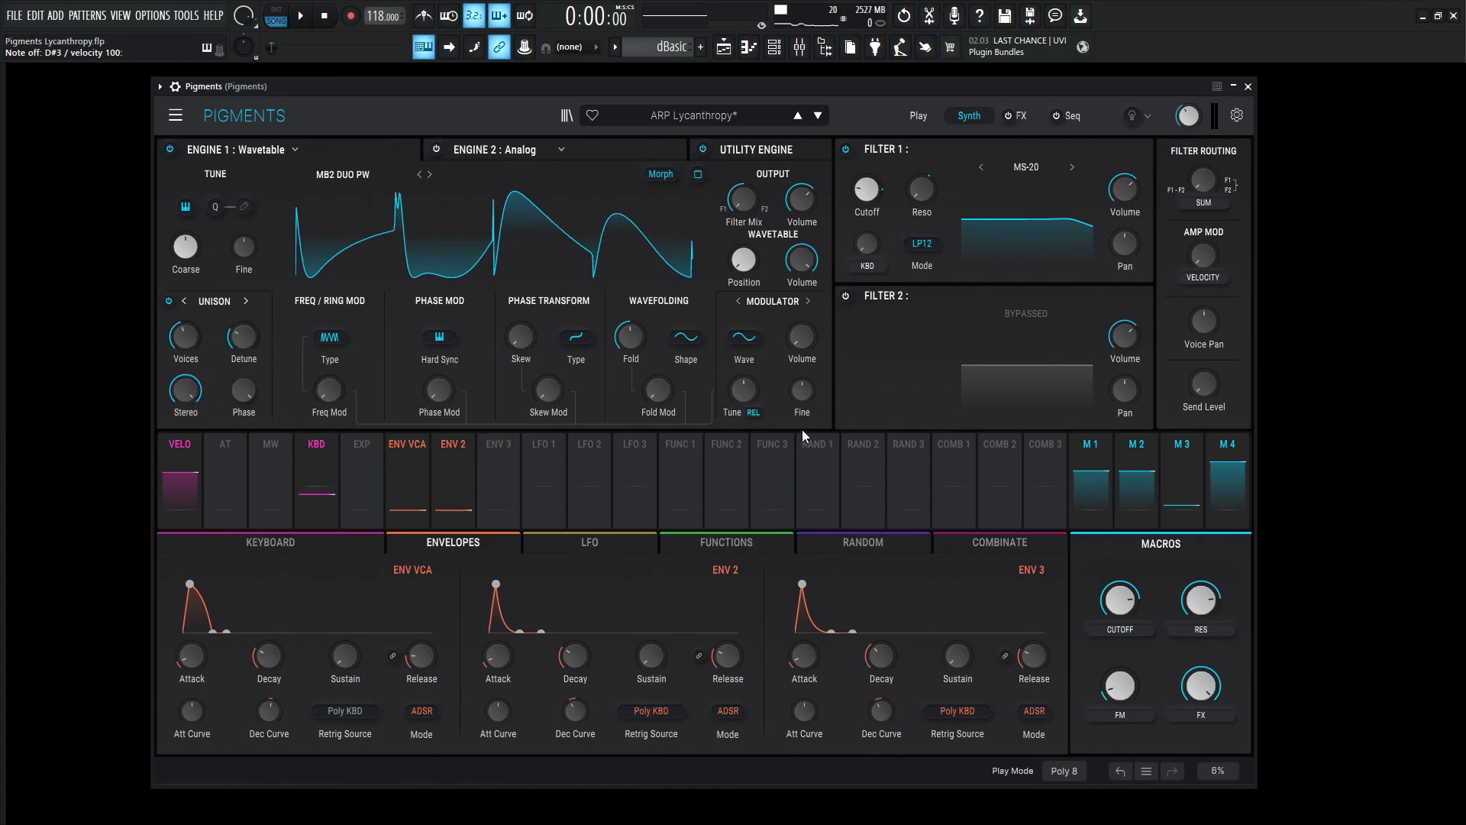
mouse_move(627, 338)
left_click(697, 174)
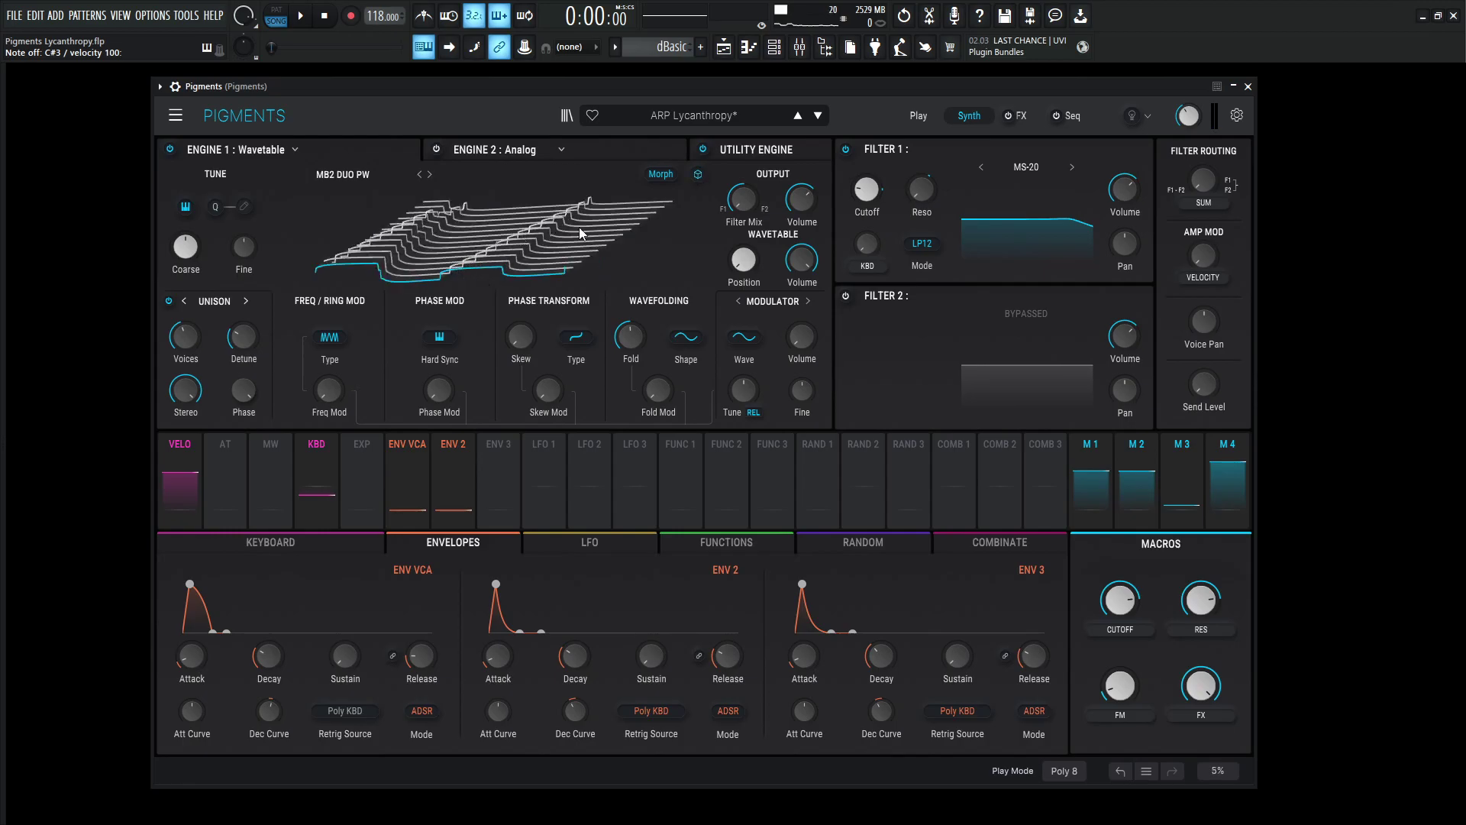
left_click(697, 174)
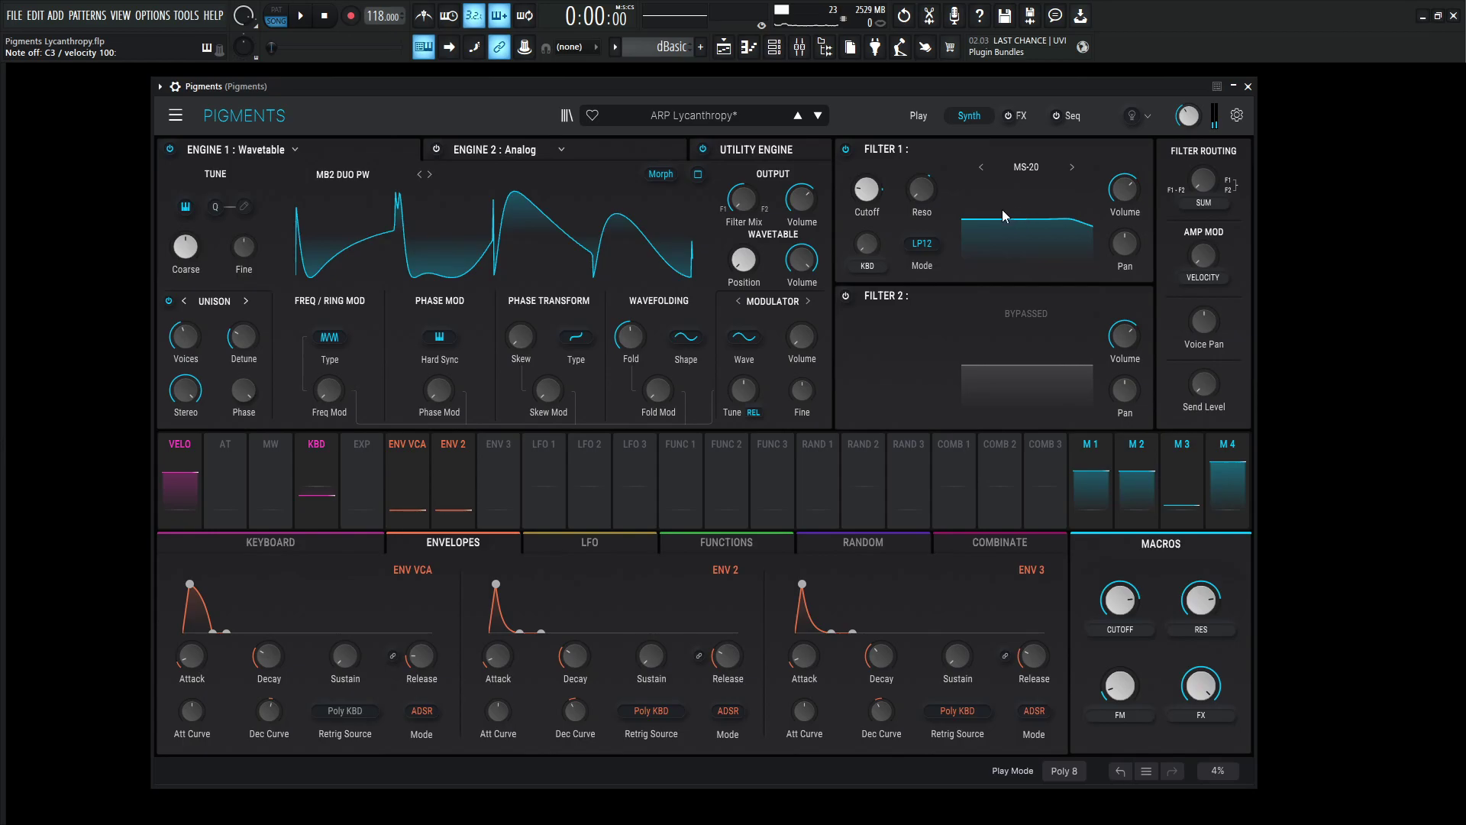
Step: Display Engine 2's three analog oscillators and turn the FM macro down to zero
left_click(167, 152)
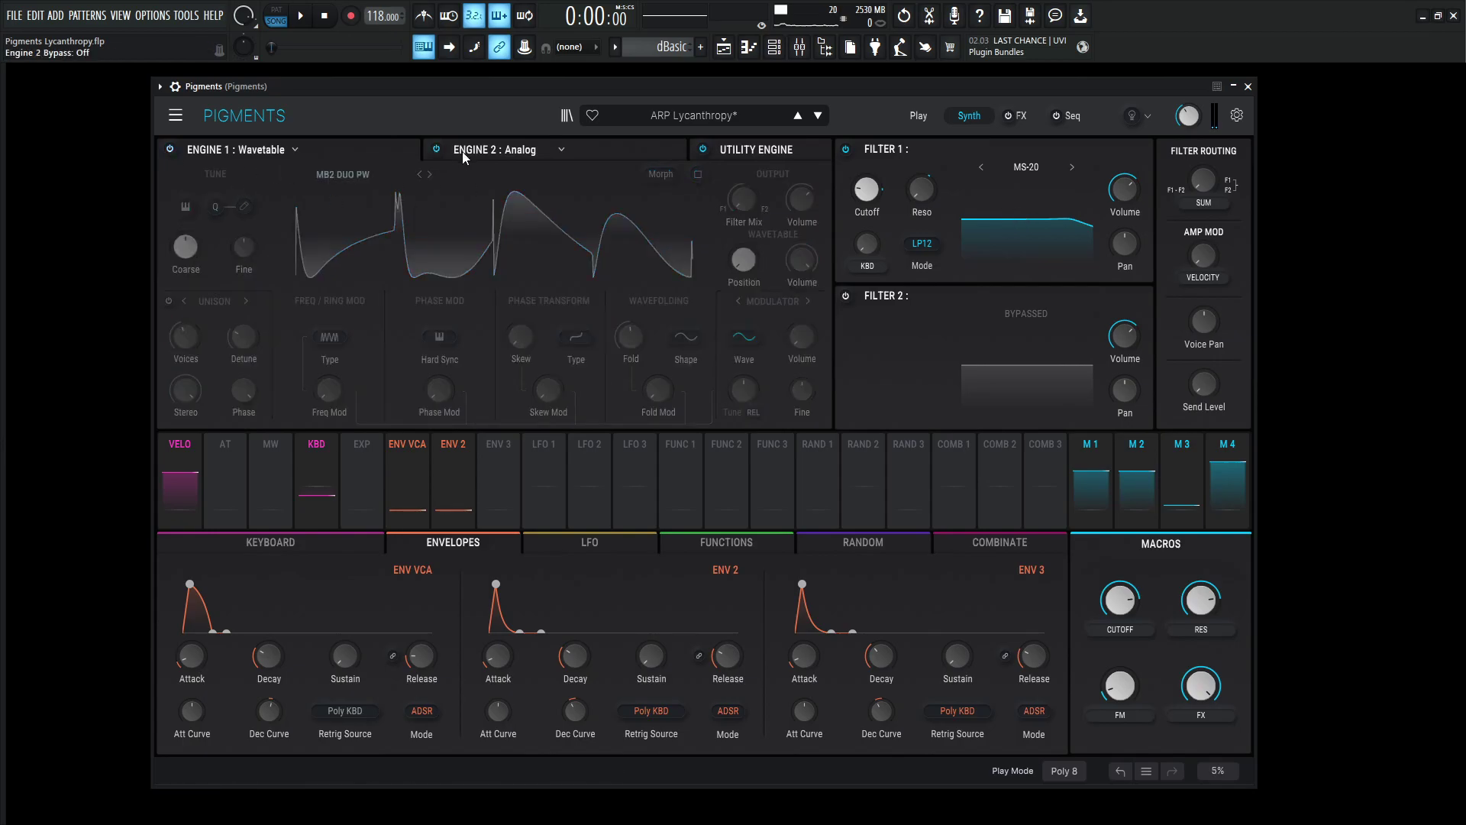
left_click(599, 153)
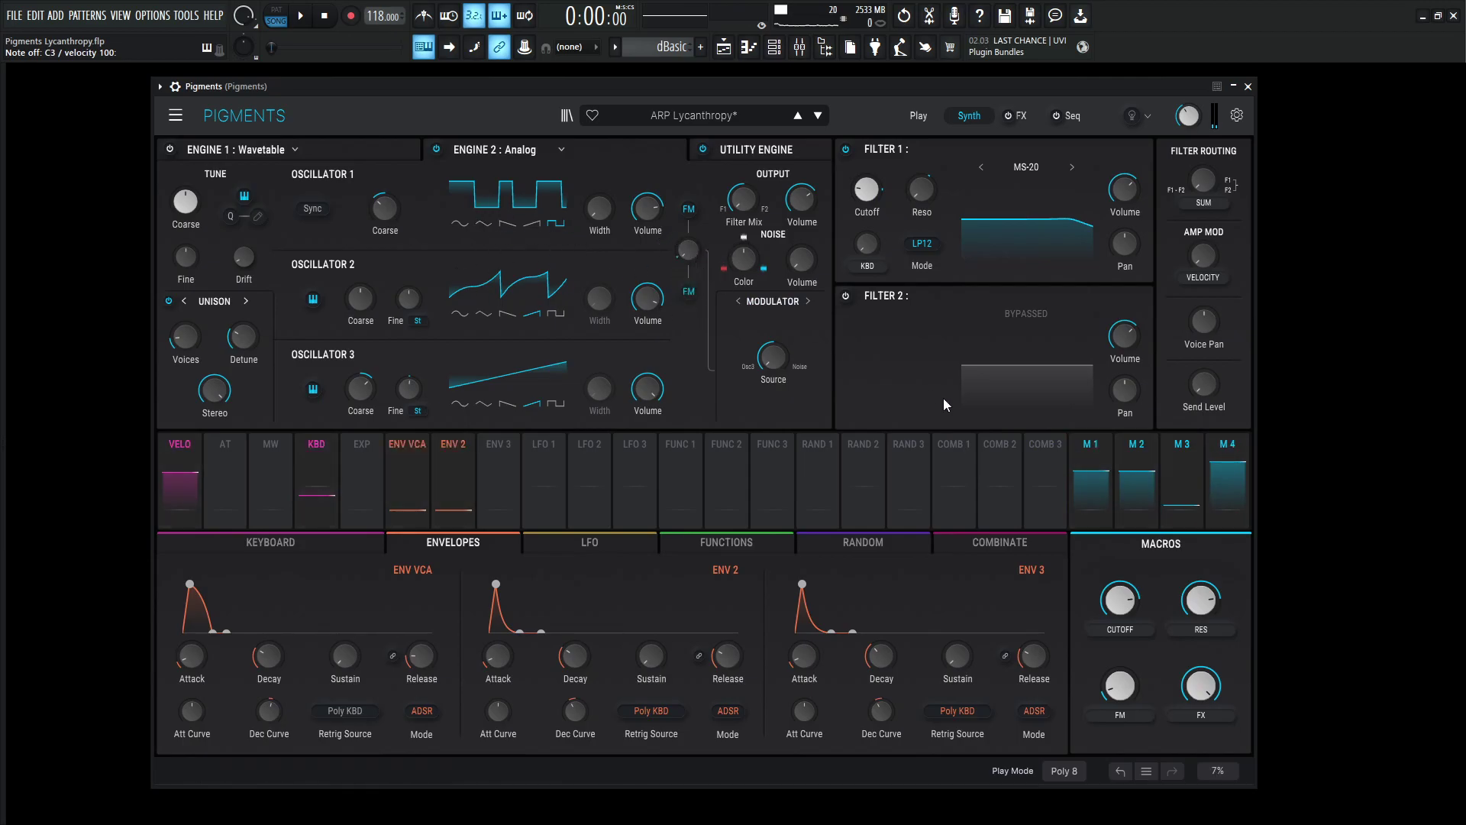
left_click_drag(1128, 686, 1129, 698)
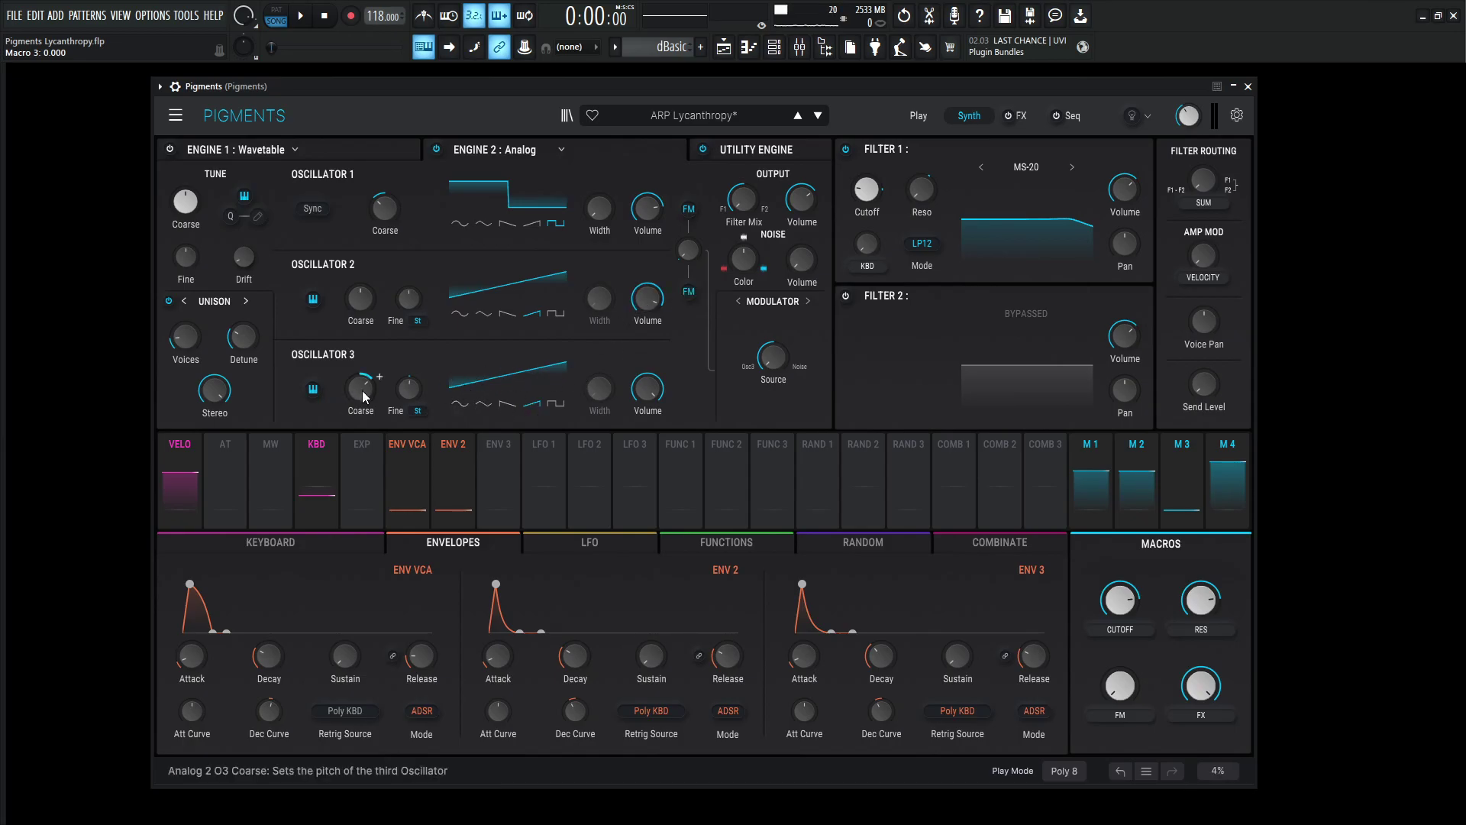
mouse_move(362, 391)
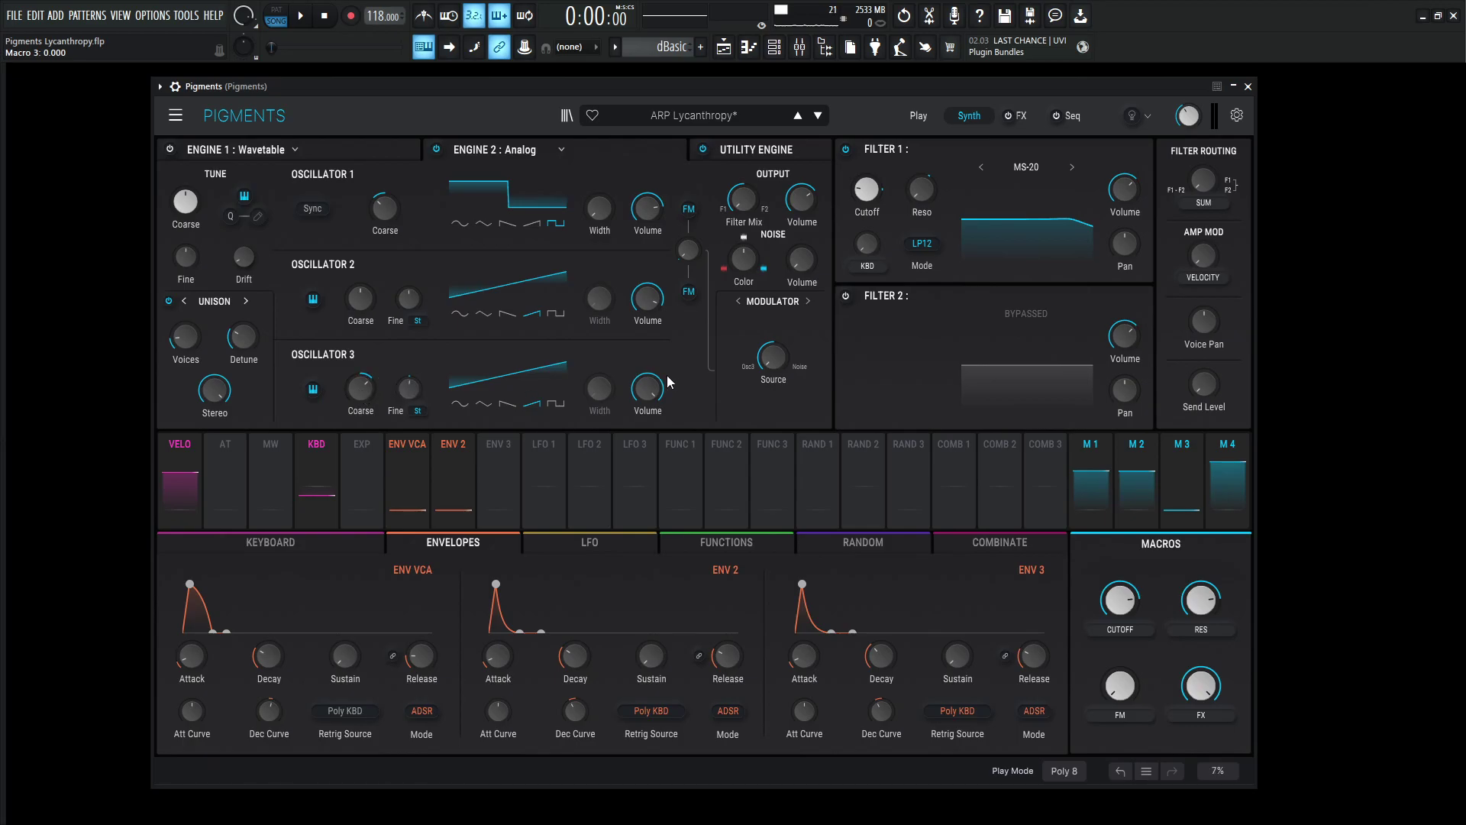
mouse_move(644, 396)
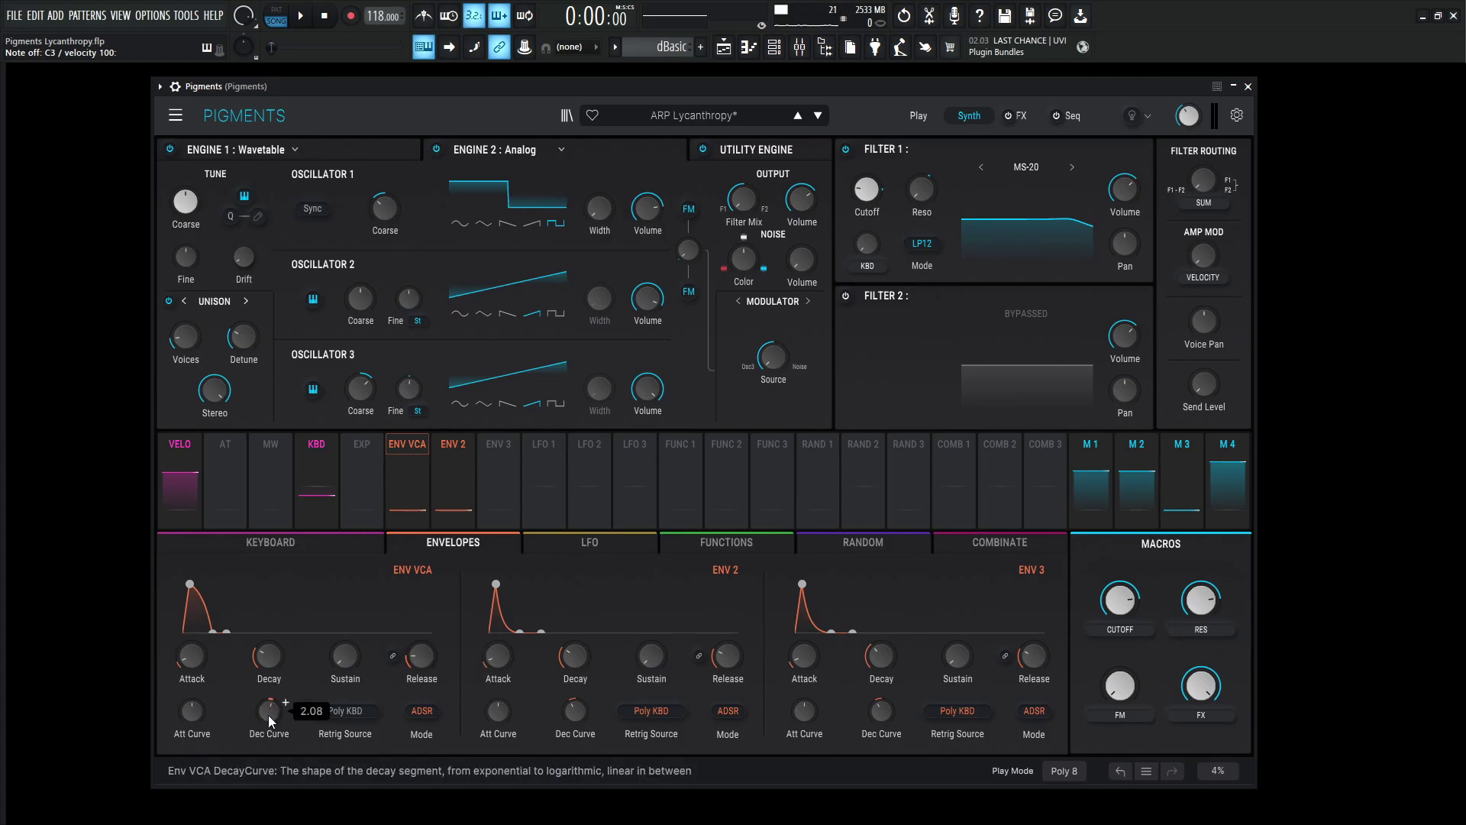
mouse_move(195, 715)
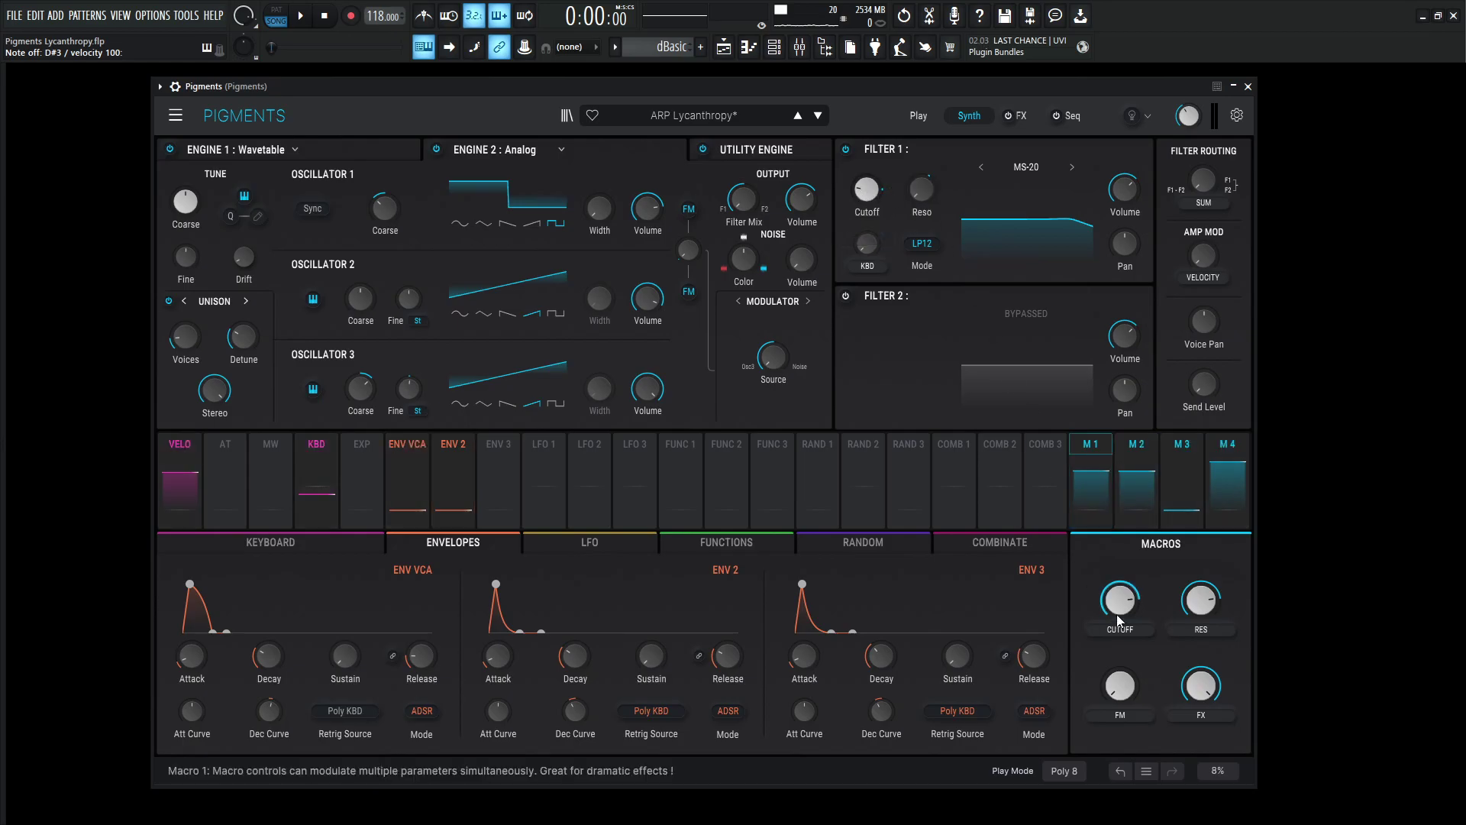
Step: Raise the Cutoff macro, lower it to about 0.49, then compare the Res and Cutoff macro modulations
left_click_drag(1120, 620, 1201, 586)
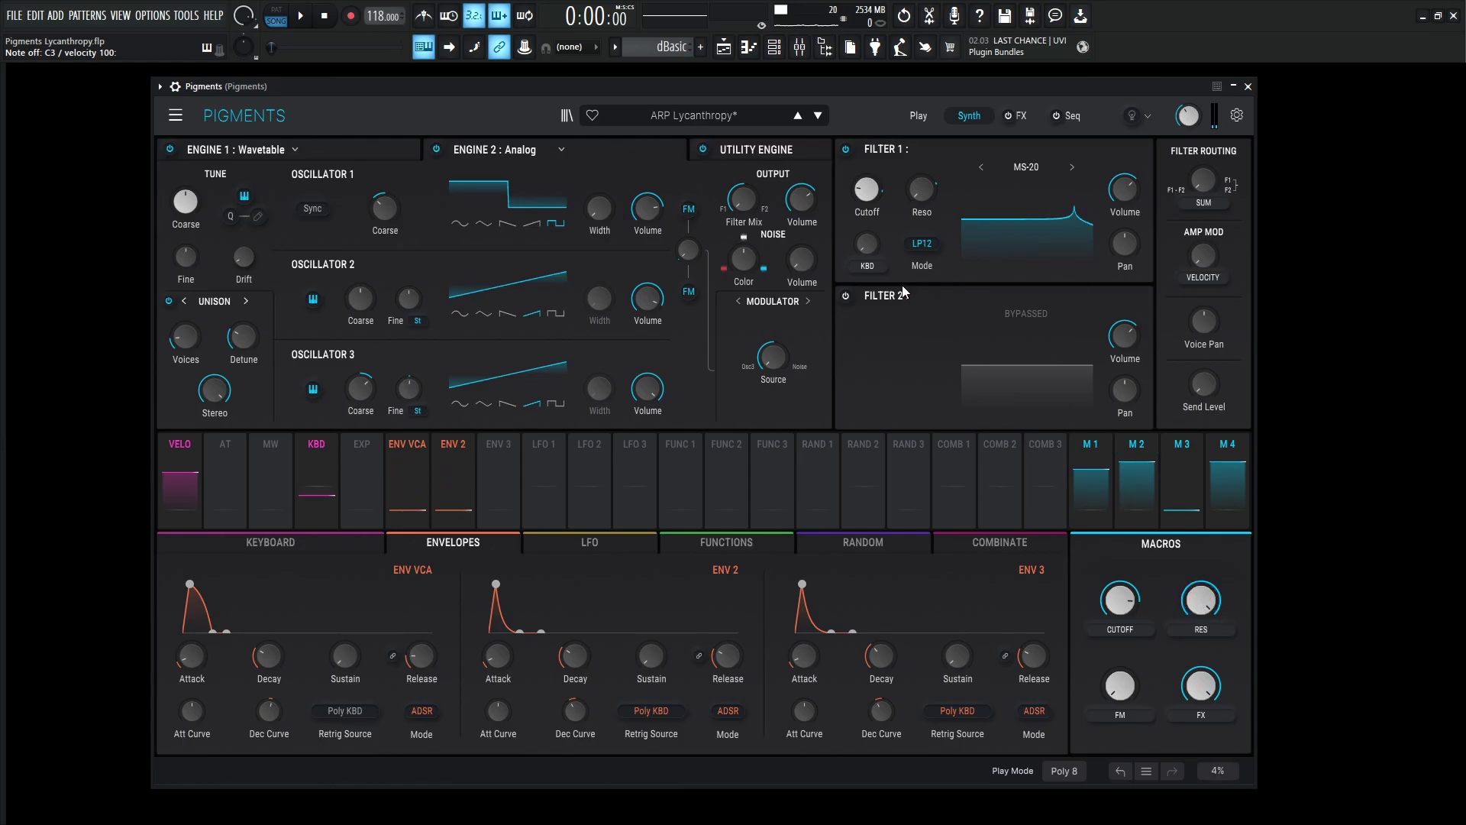
mouse_move(924, 231)
mouse_move(1120, 600)
left_mouse_down()
mouse_move(1119, 619)
mouse_move(1119, 581)
left_mouse_up()
left_click(1201, 599)
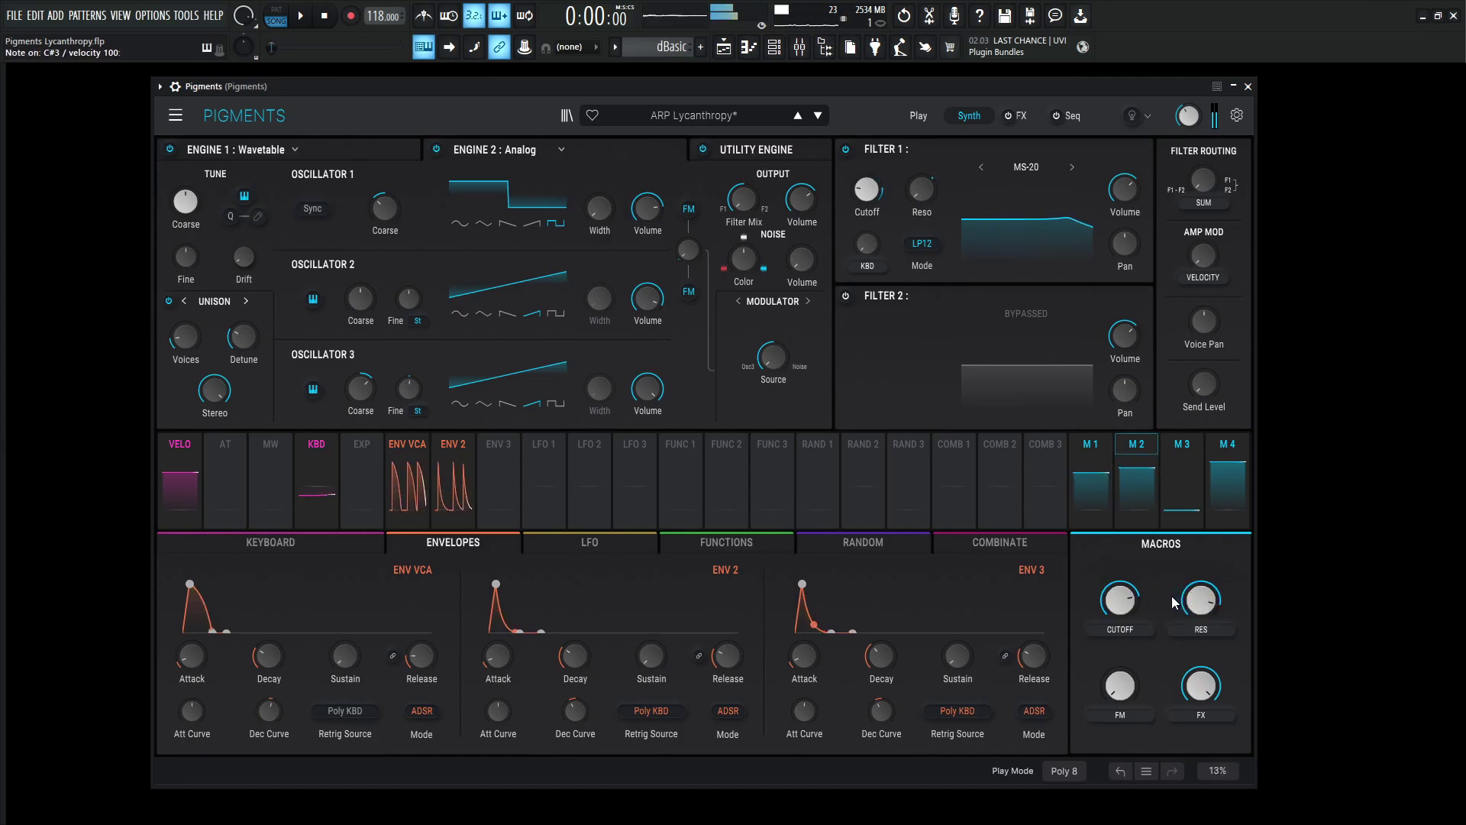
left_click(1112, 591)
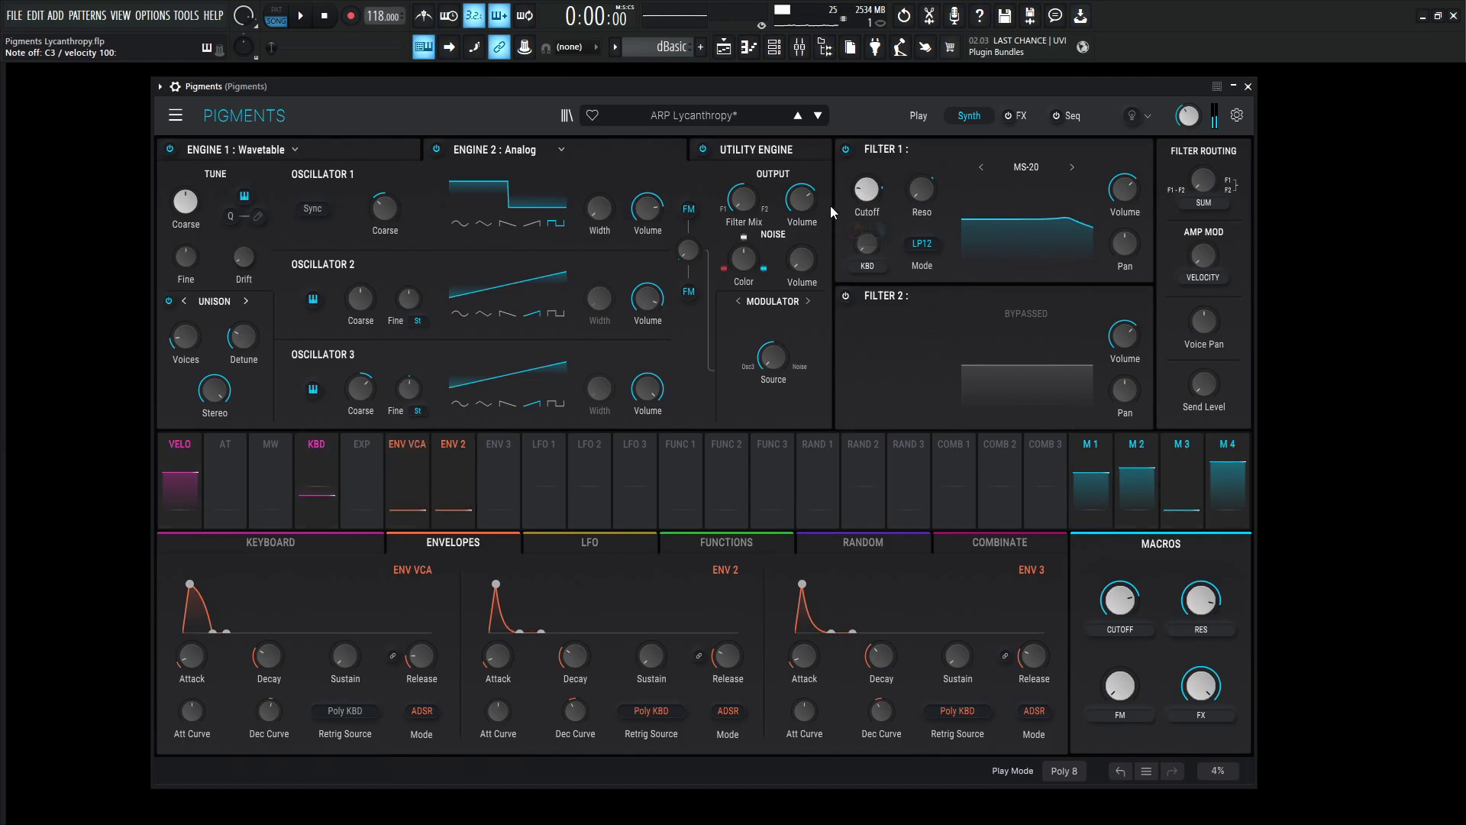
mouse_move(853, 233)
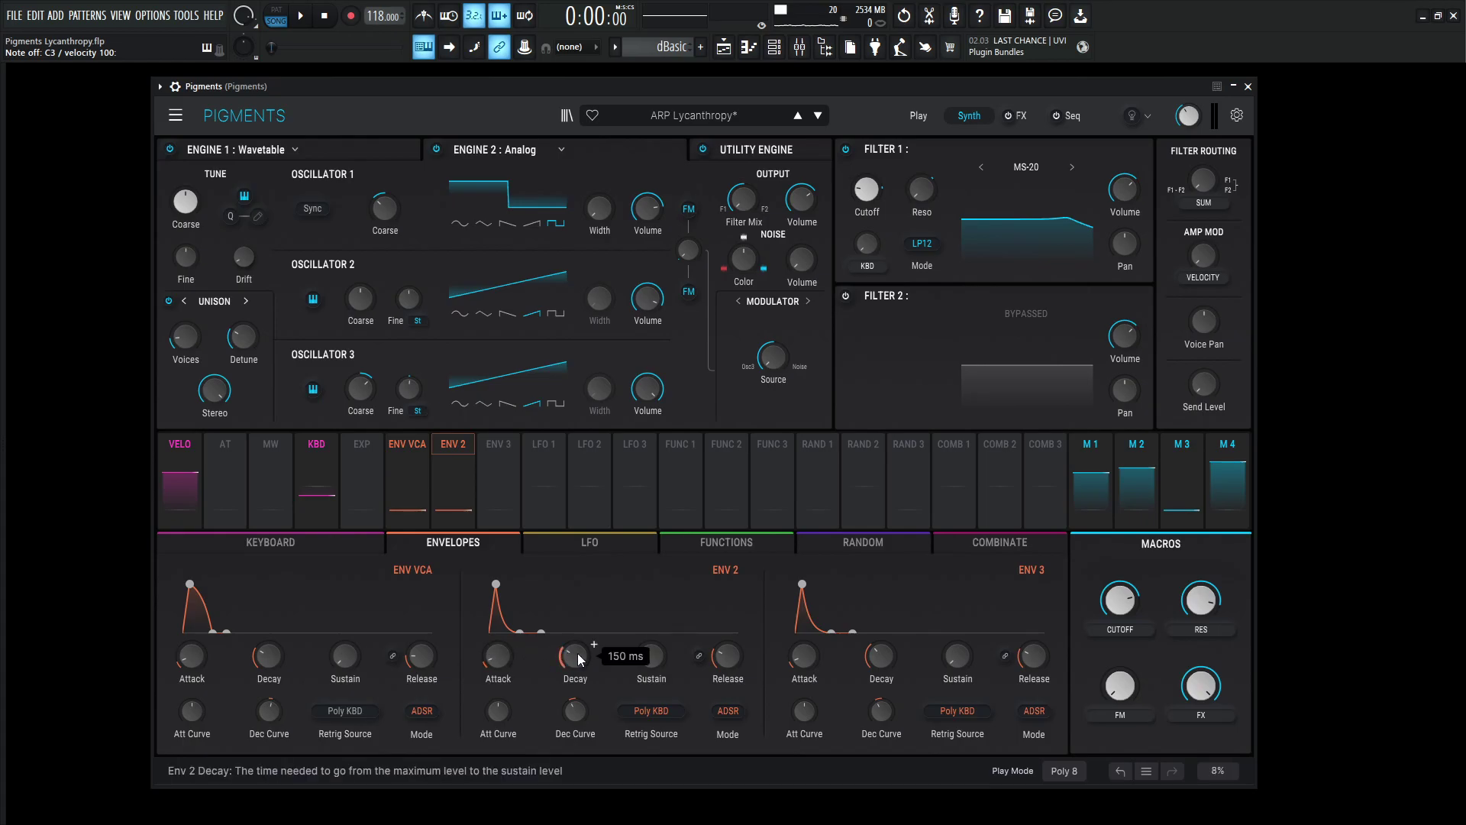
mouse_move(648, 654)
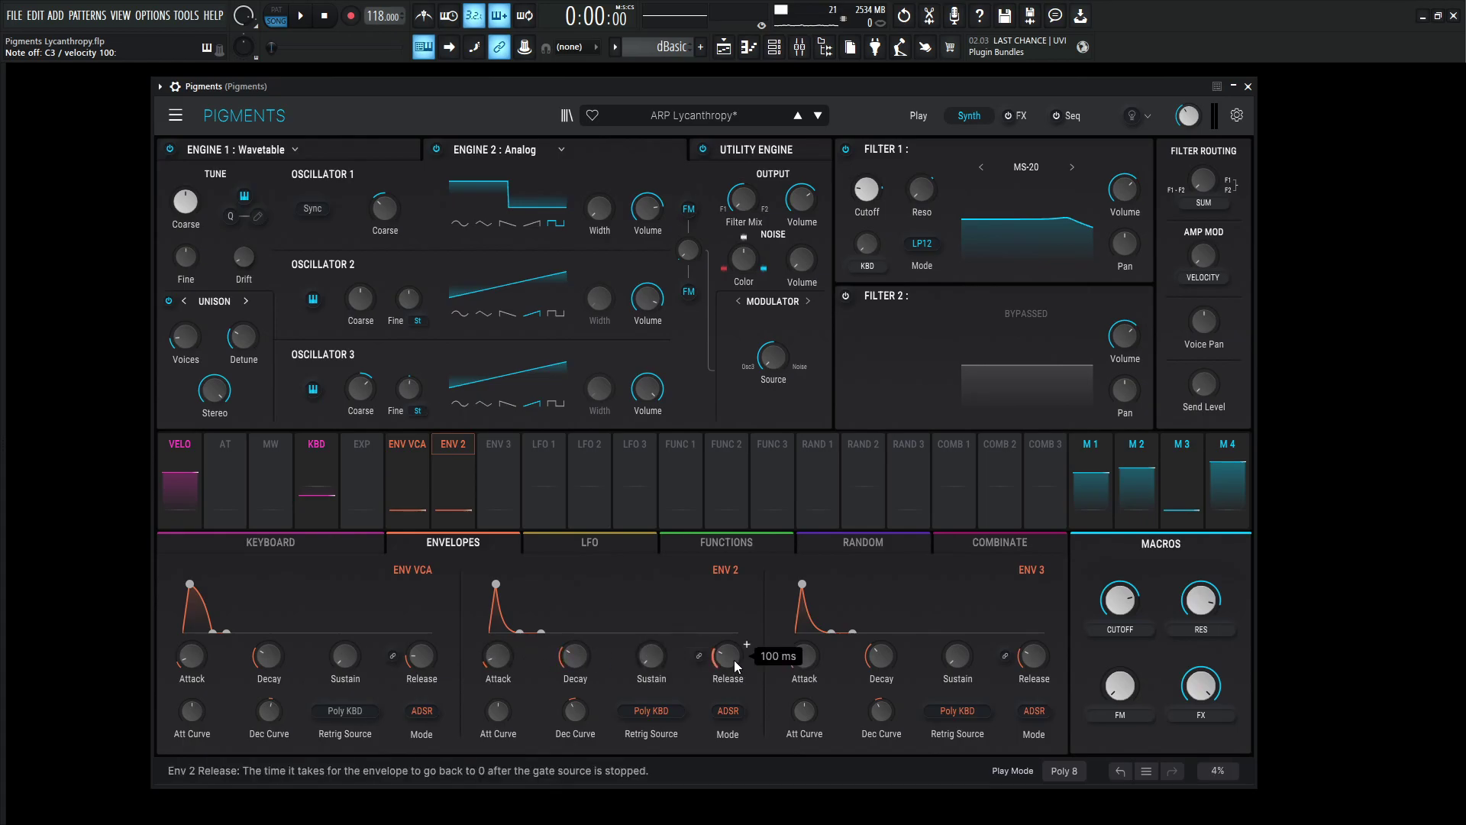
mouse_move(573, 711)
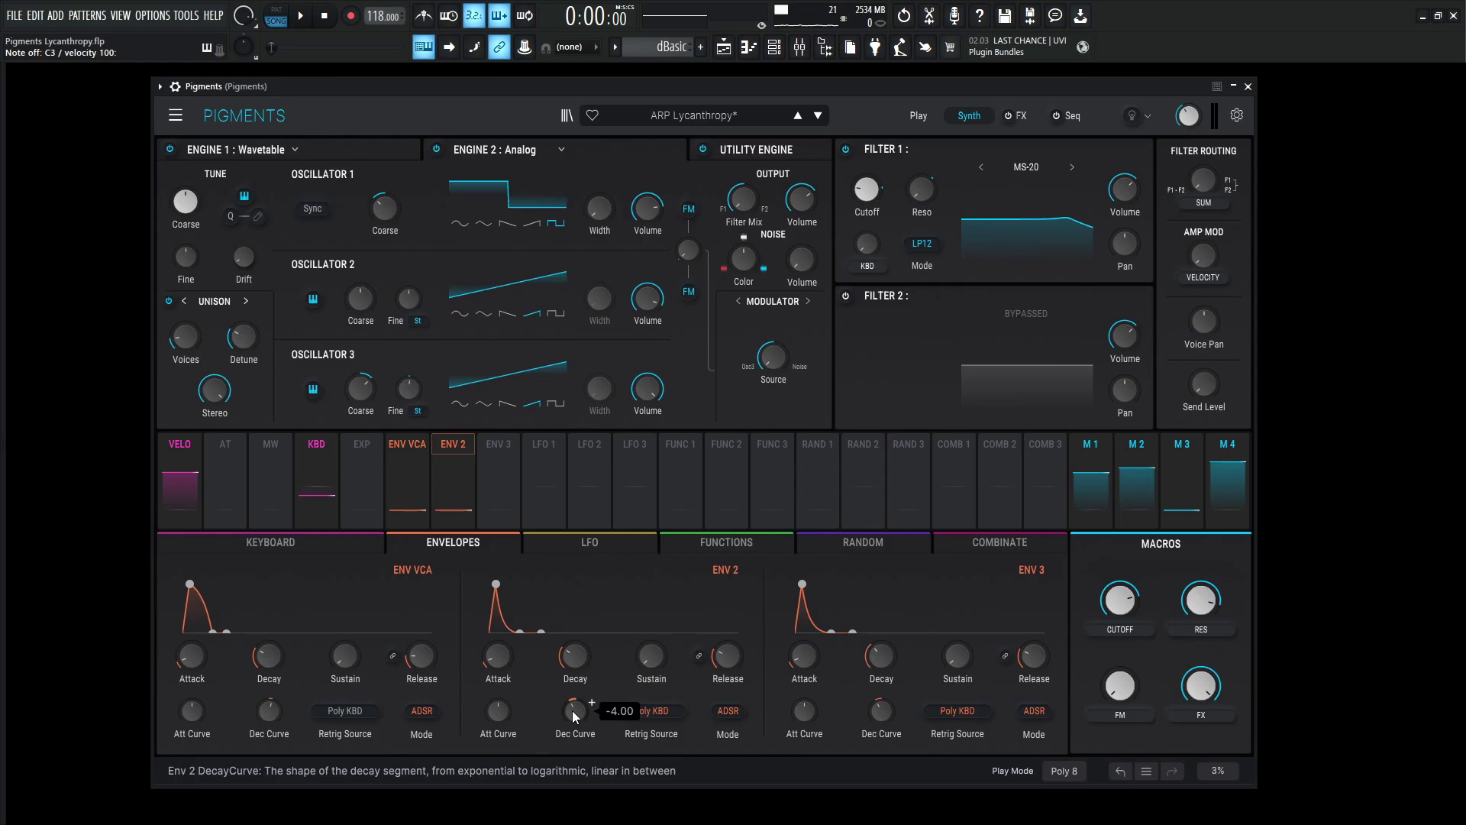
mouse_move(497, 714)
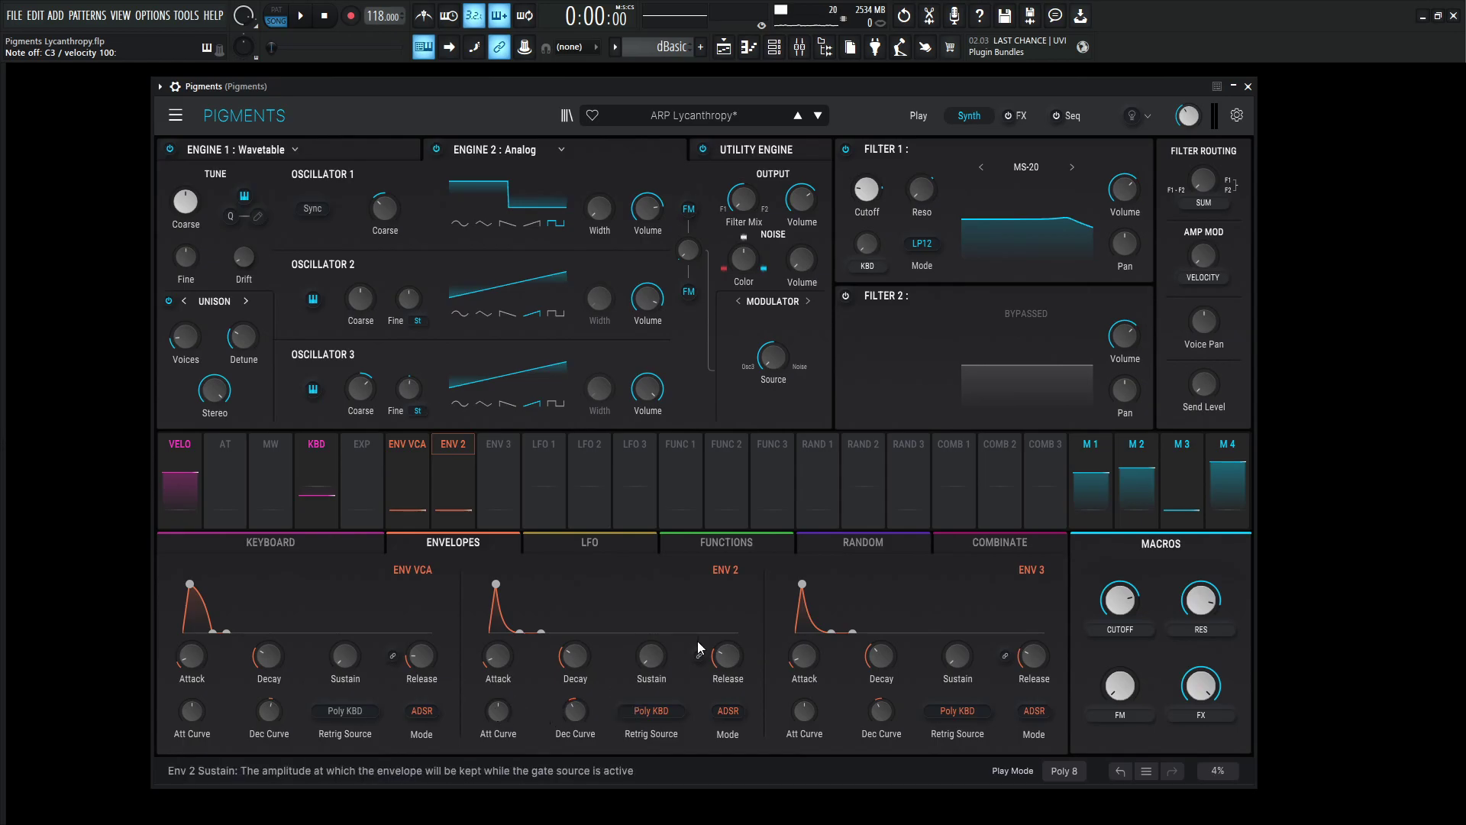
mouse_move(867, 202)
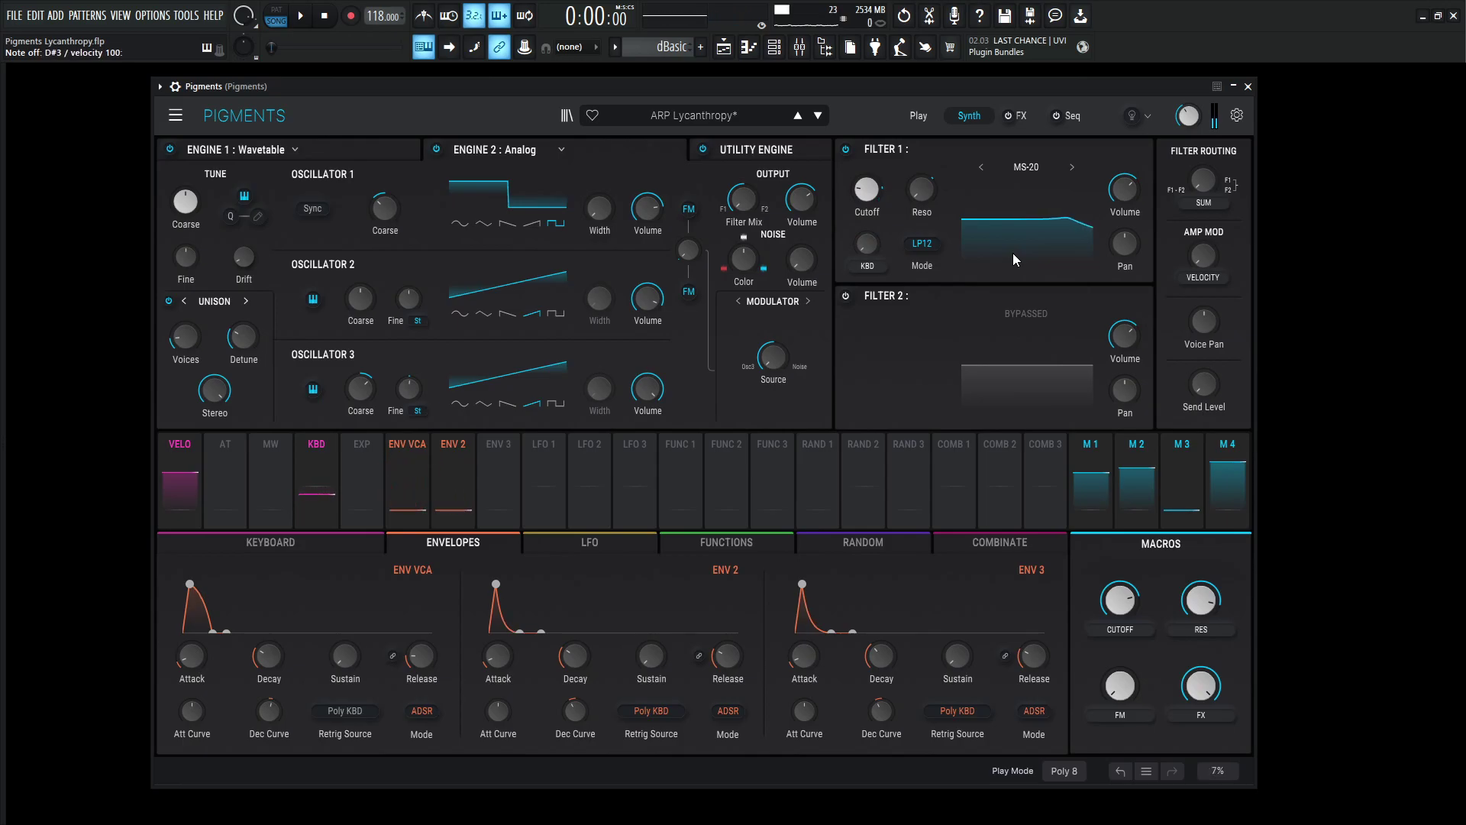
Step: On the FX page, switch off the FX B bus and bypass FX A's distortion and reverb
left_click(1021, 117)
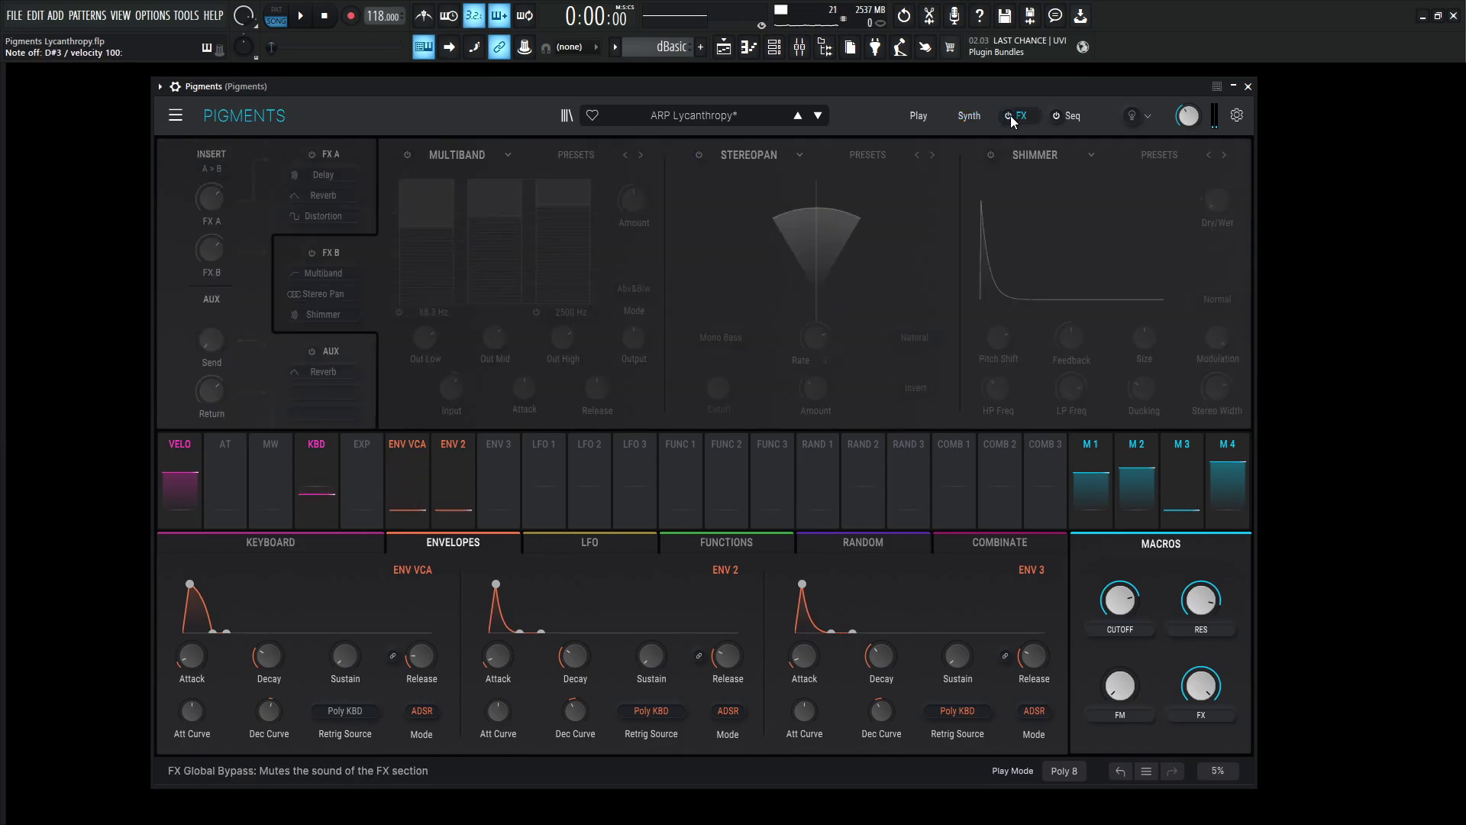
left_click(310, 254)
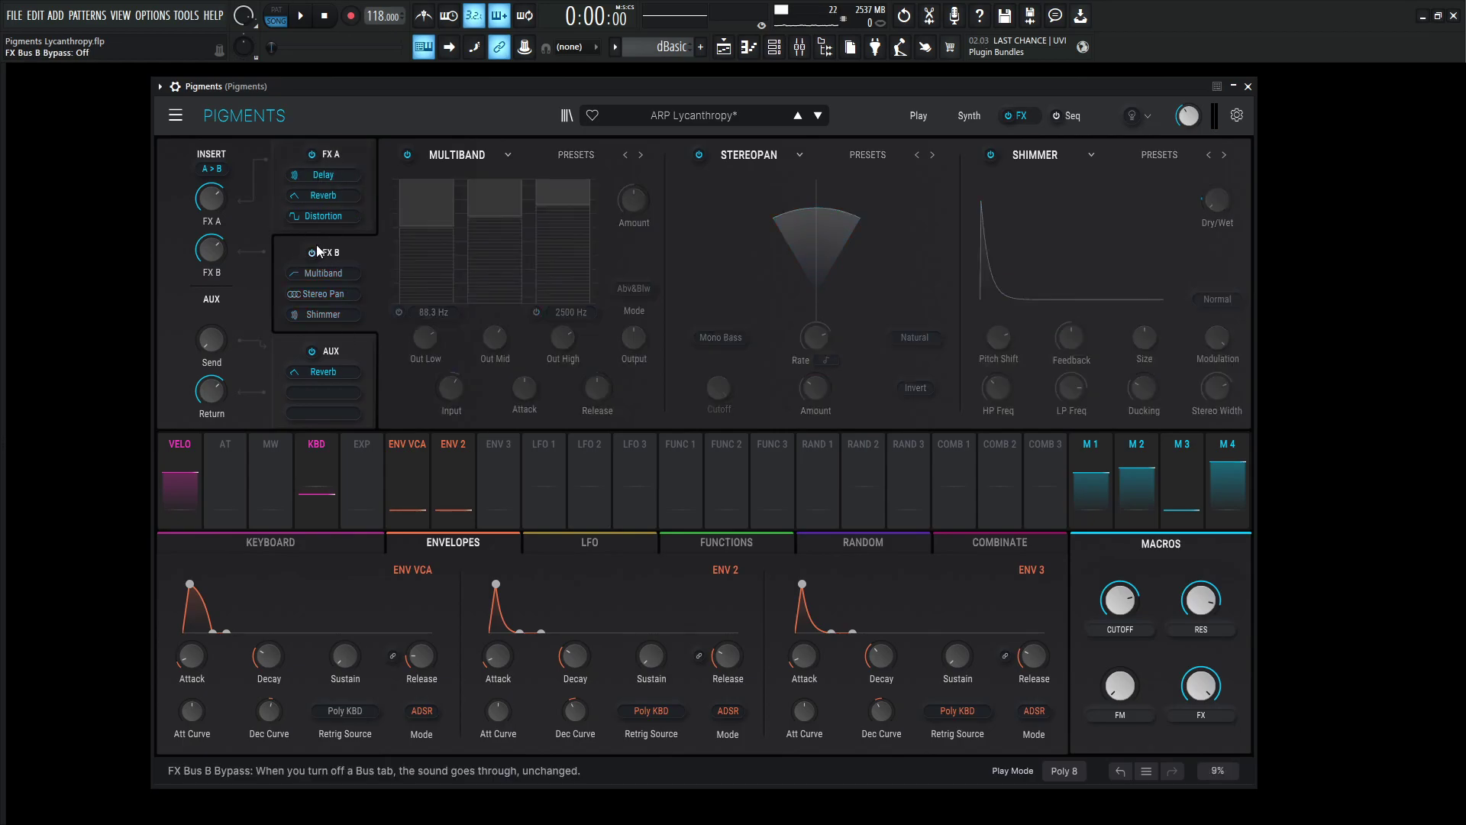
left_click(355, 150)
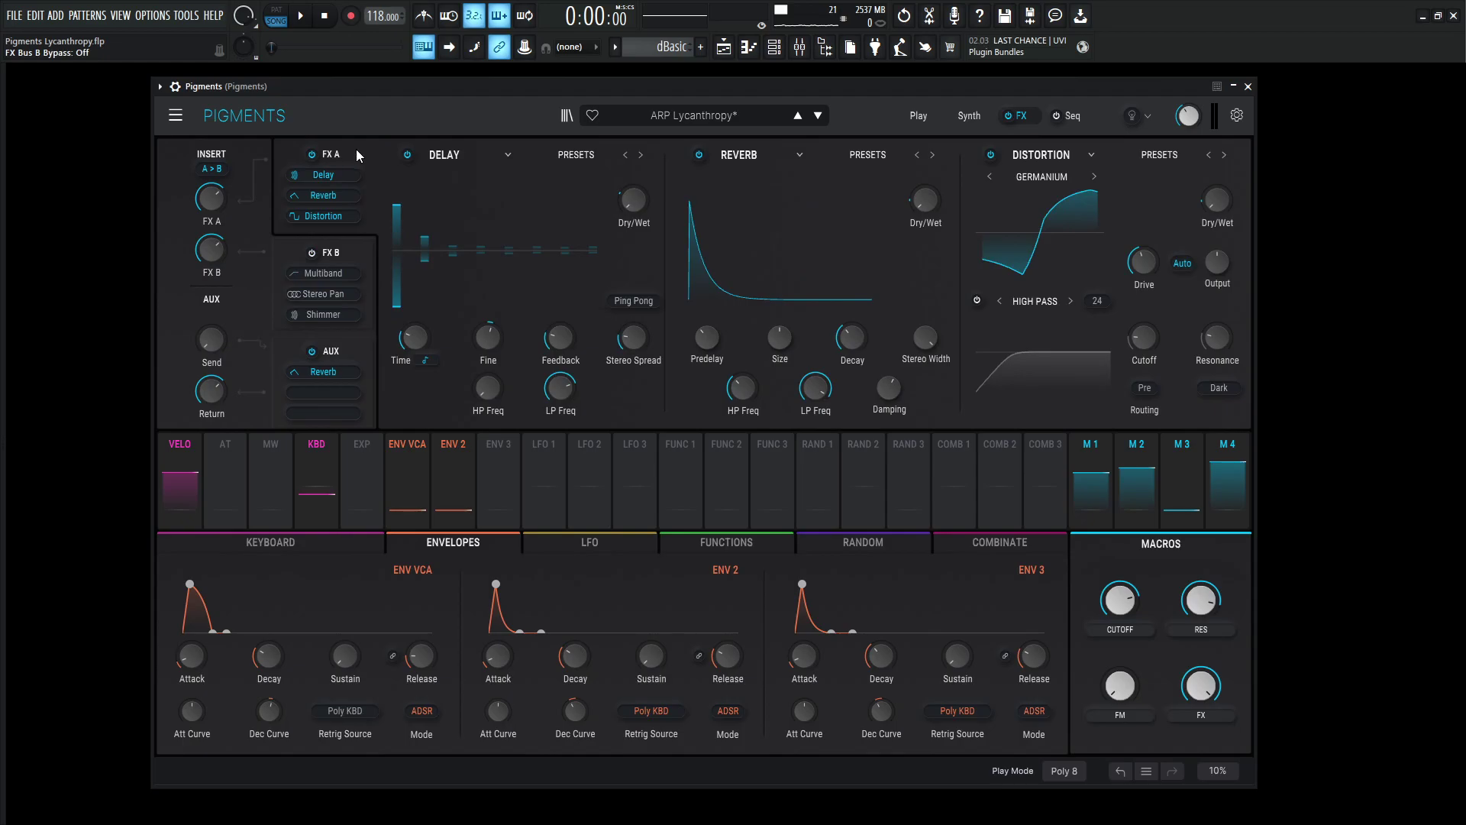
left_click(991, 154)
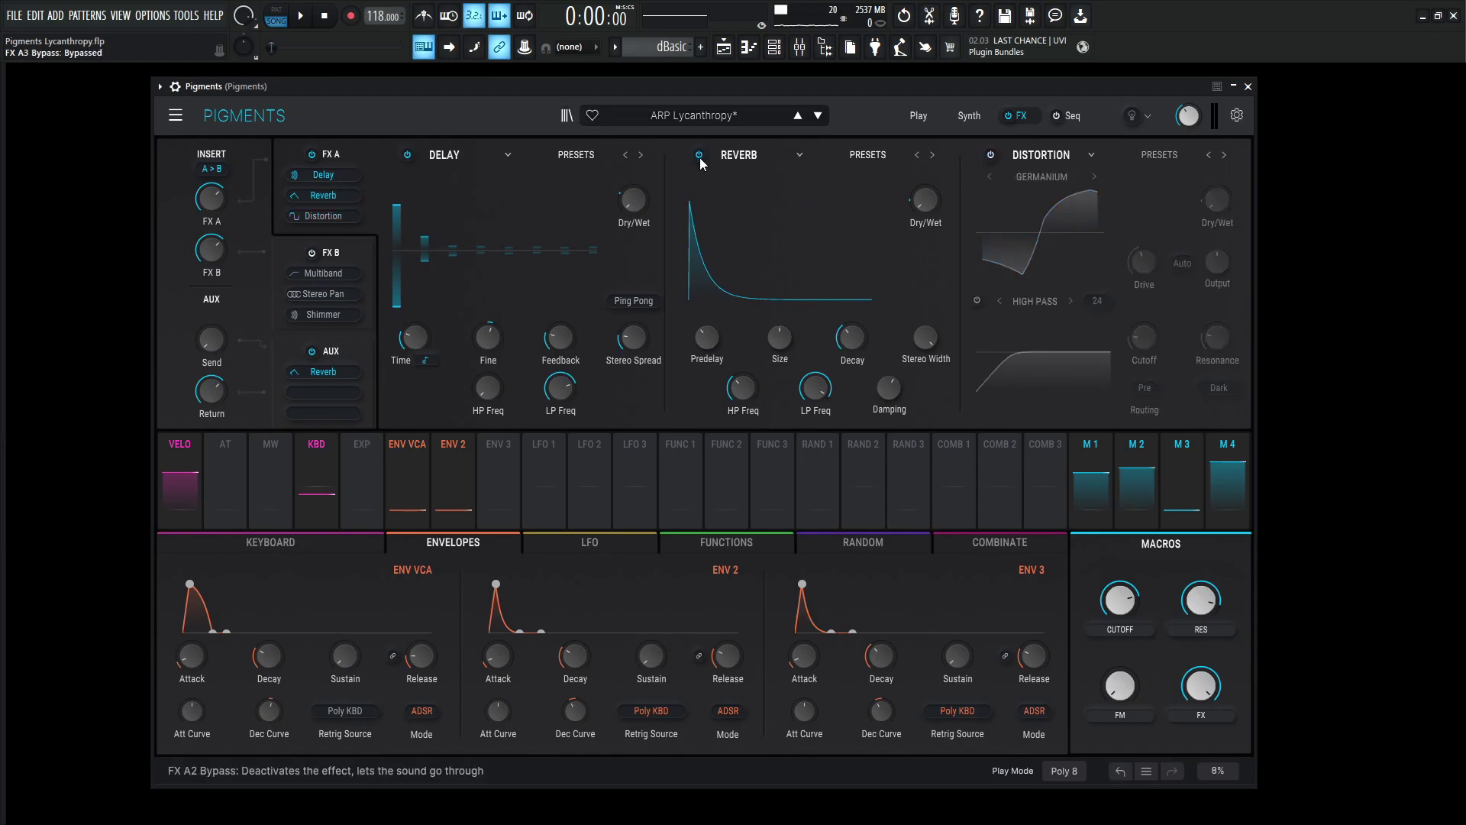
left_click(699, 155)
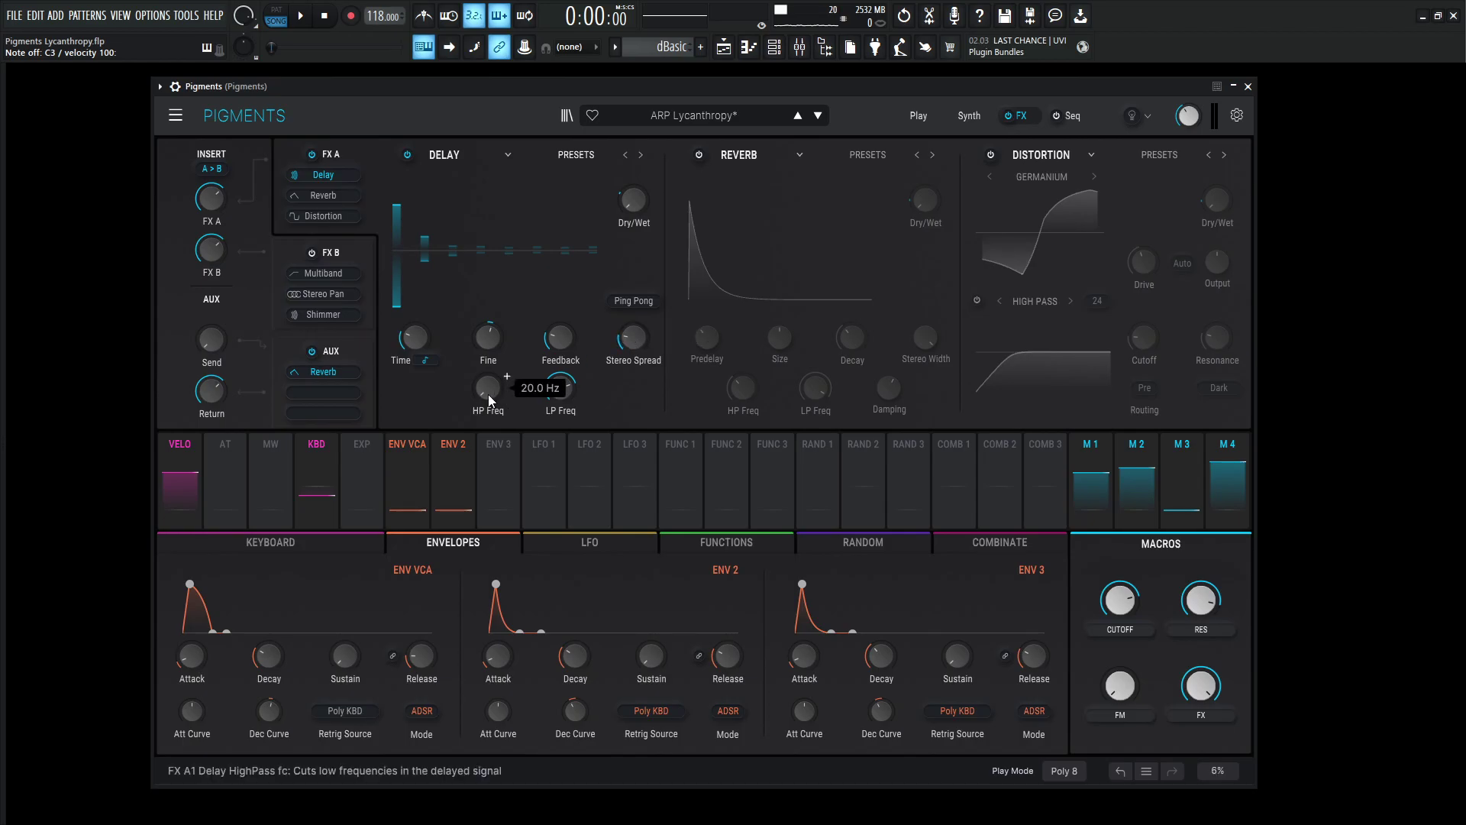
Step: Reveal the FX macro's 0.27 modulation of the Delay Dry/Wet, which sits at 0%
mouse_move(556, 394)
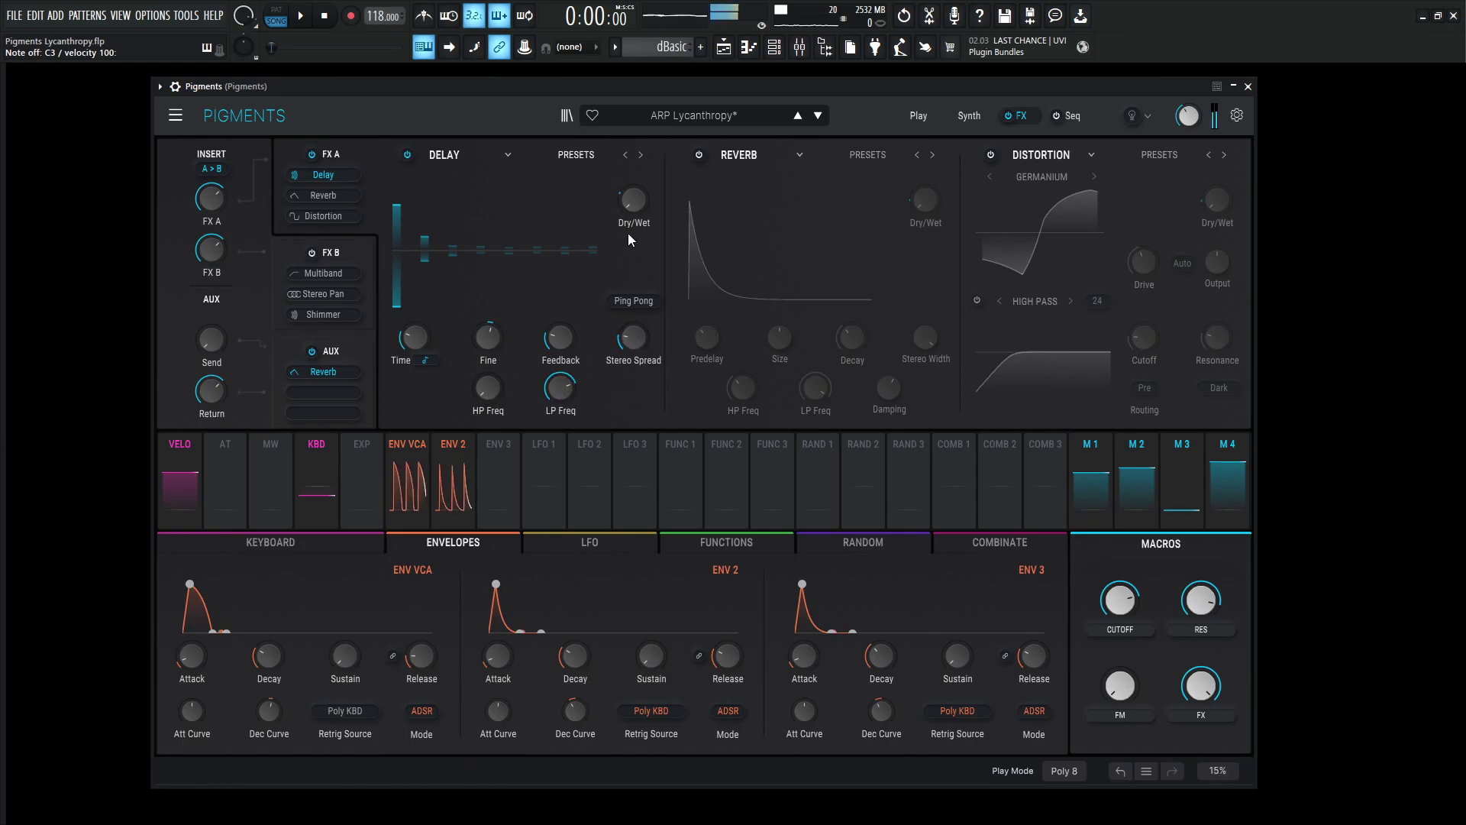
mouse_move(642, 209)
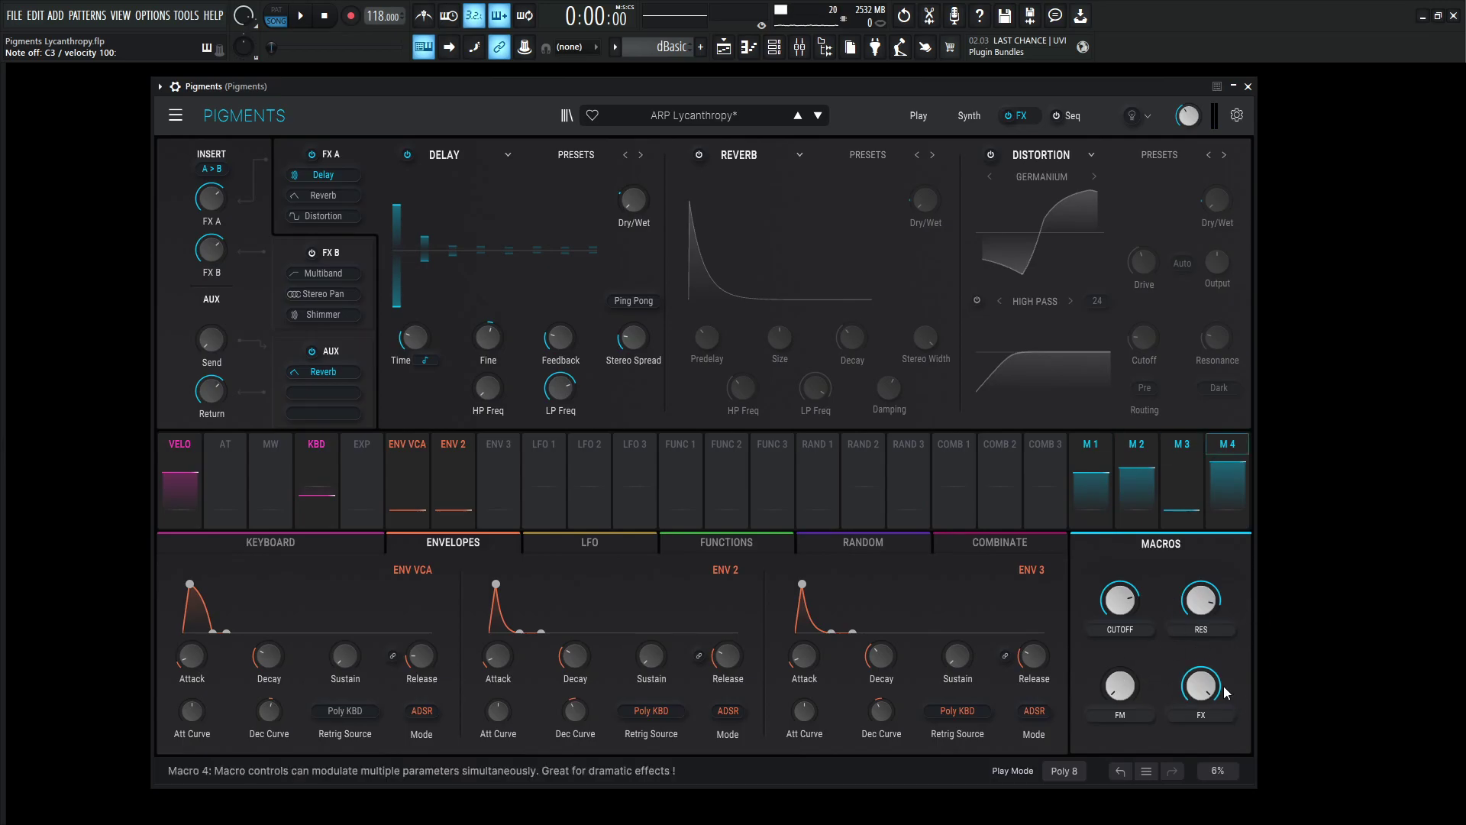
mouse_move(1210, 691)
left_click_drag(1227, 489, 631, 205)
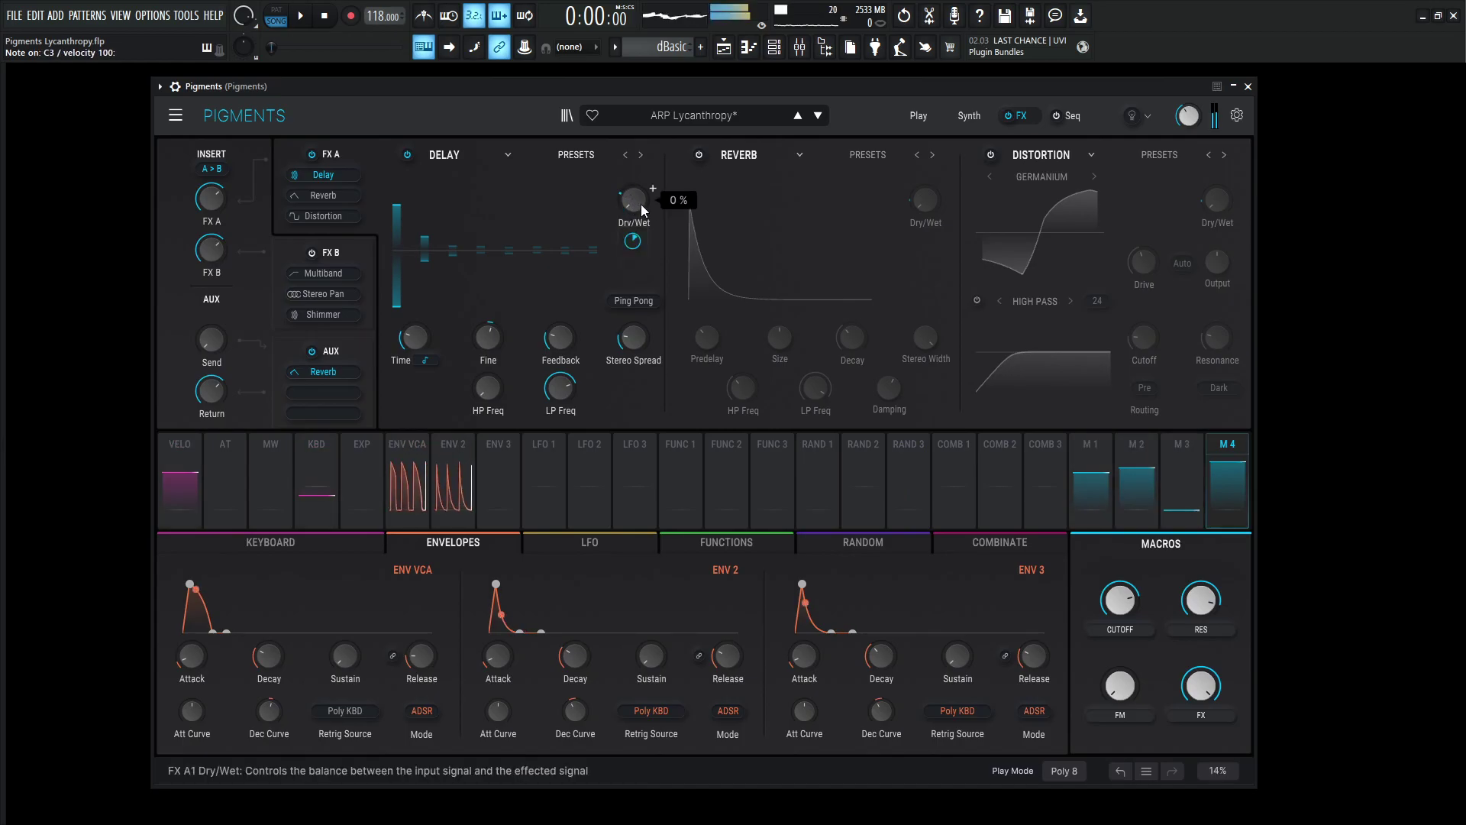
Step: Re-enable the FX A reverb and check its Decay, Stereo Width, Damping and Dry/Wet values
left_click(697, 155)
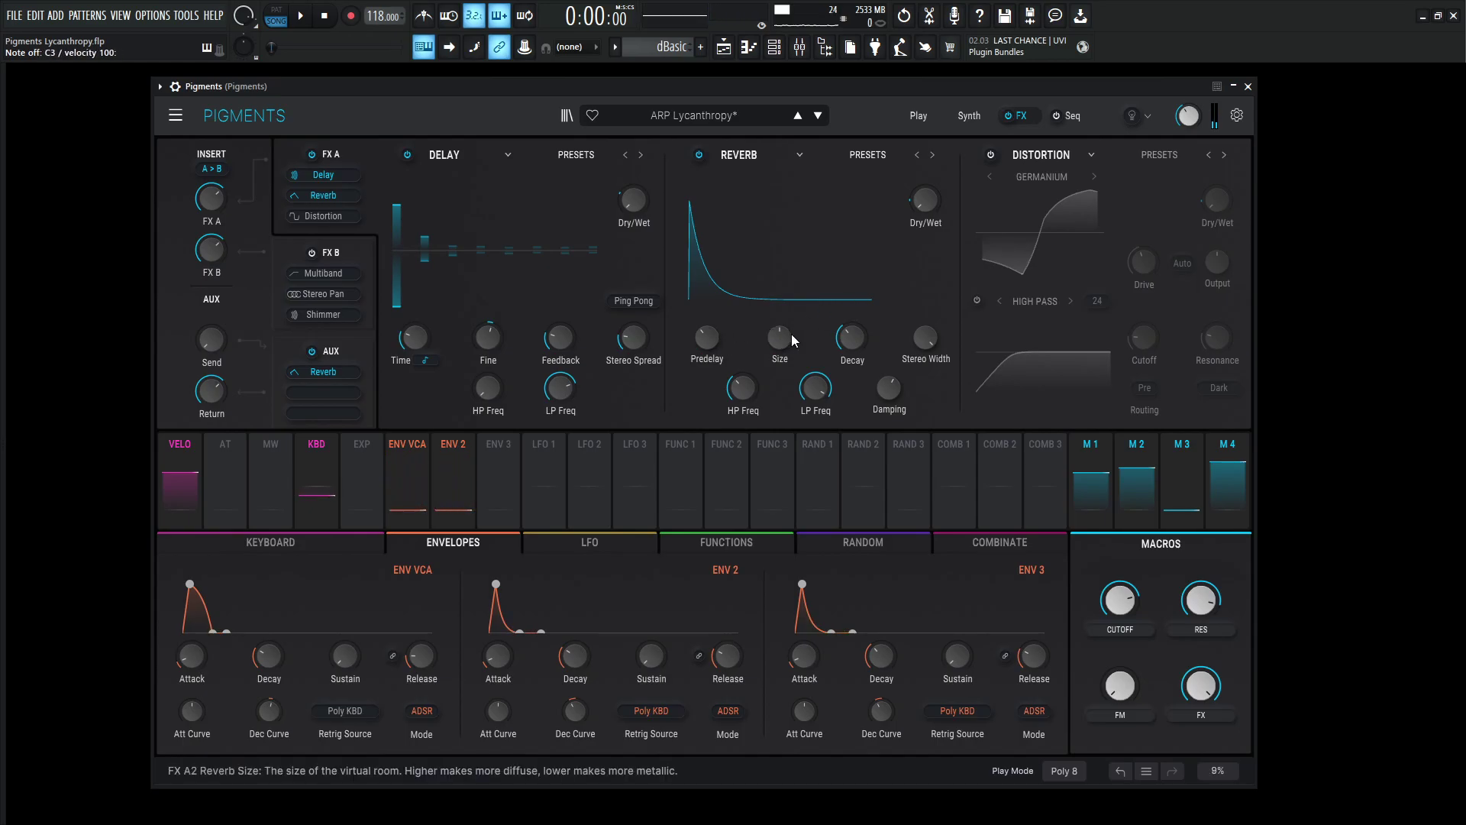
mouse_move(852, 341)
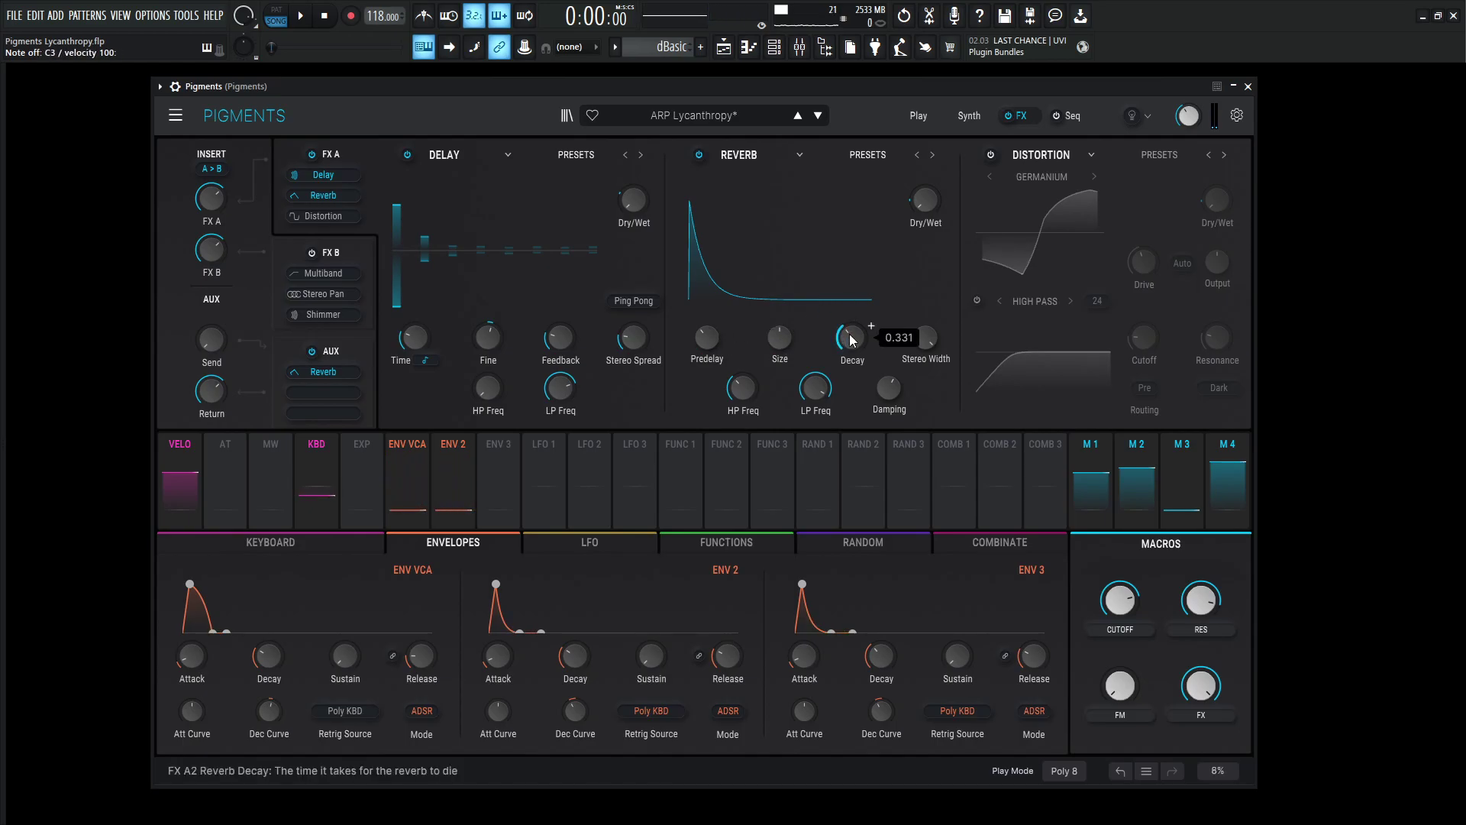
mouse_move(925, 339)
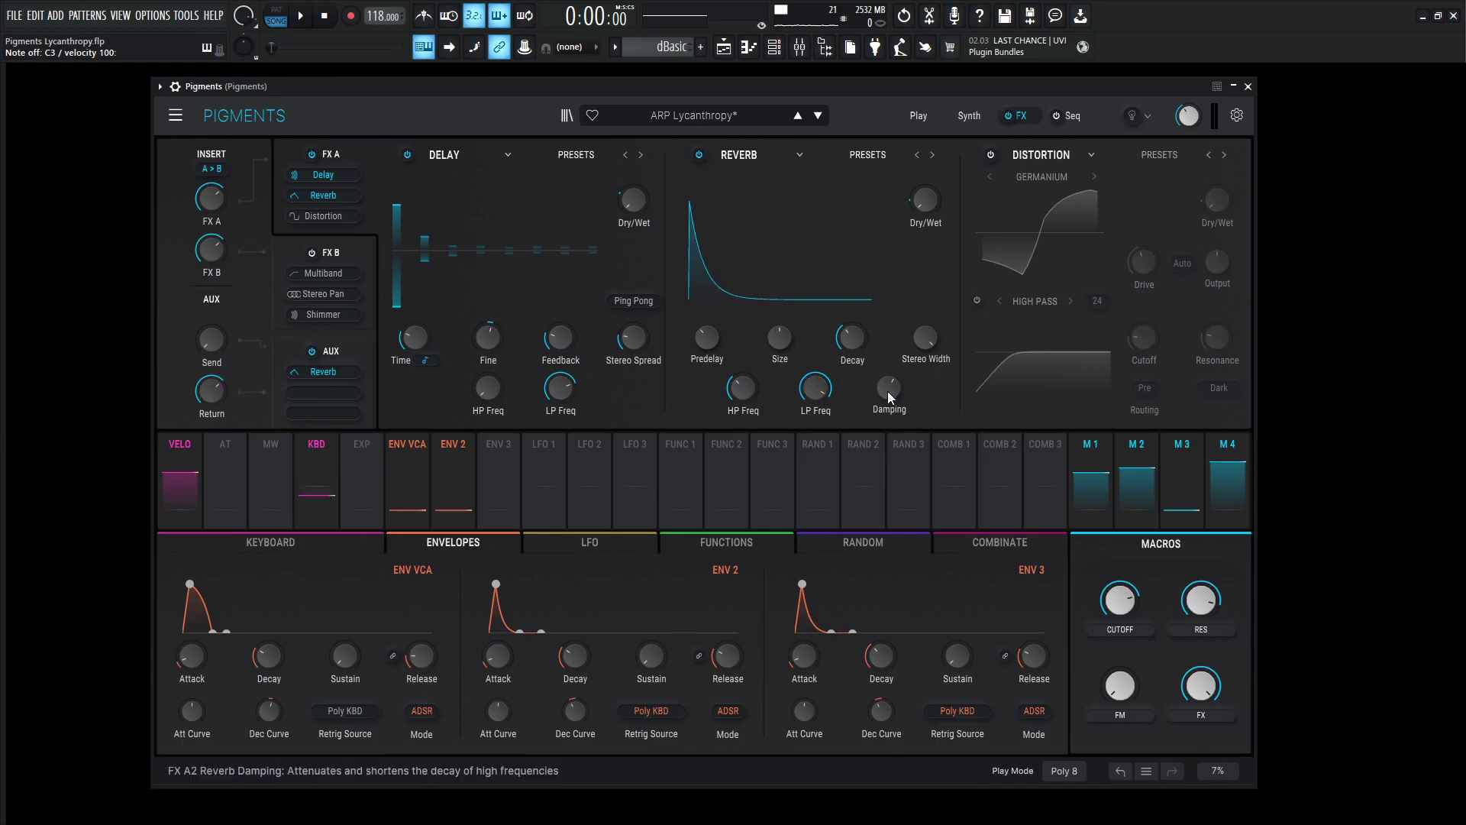
mouse_move(888, 393)
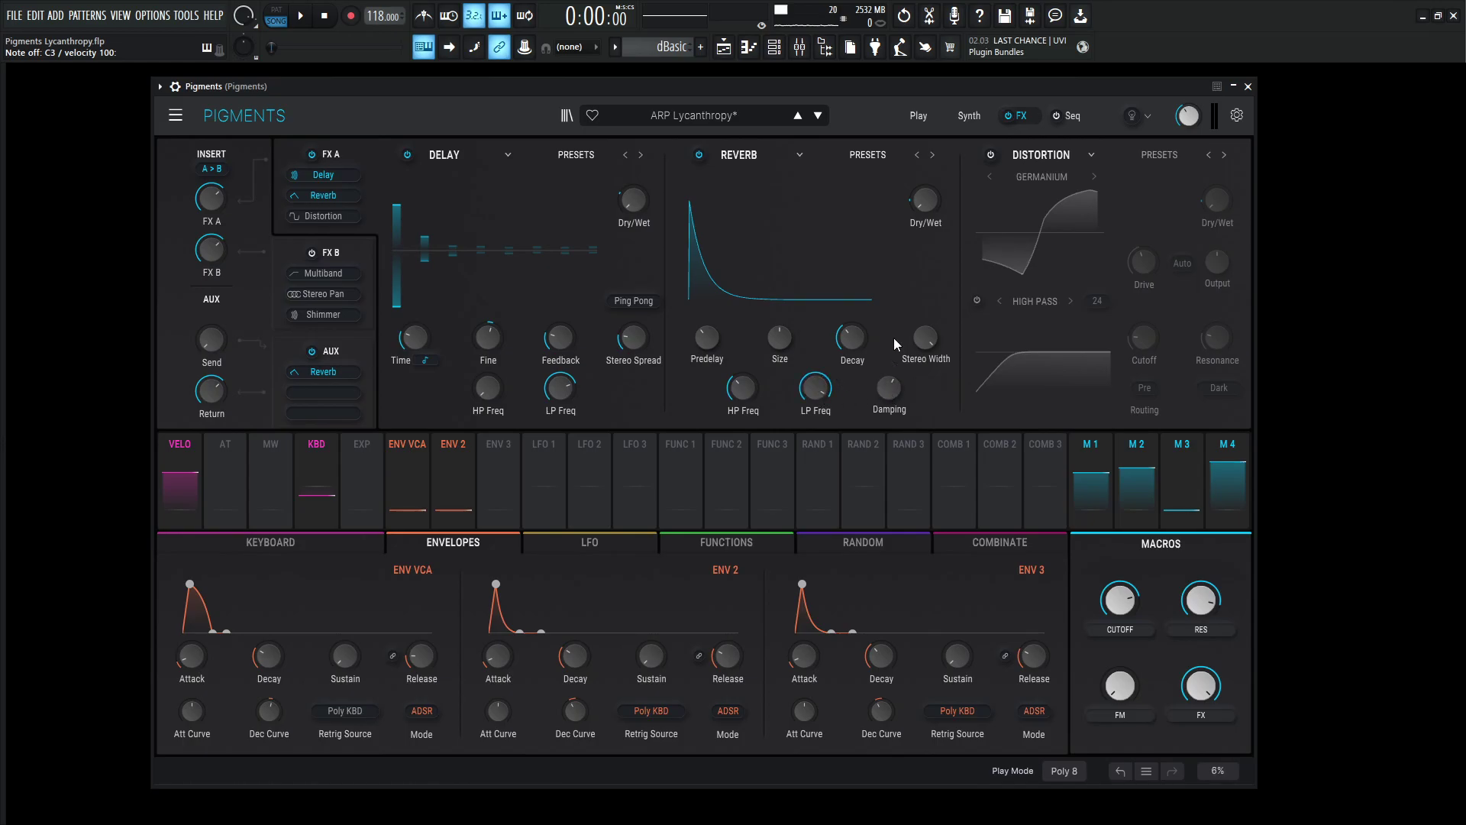
mouse_move(918, 203)
mouse_move(924, 243)
Step: Re-enable the Germanium distortion and check its Dry/Wet modulation and 20.7 dB Drive
left_click(992, 154)
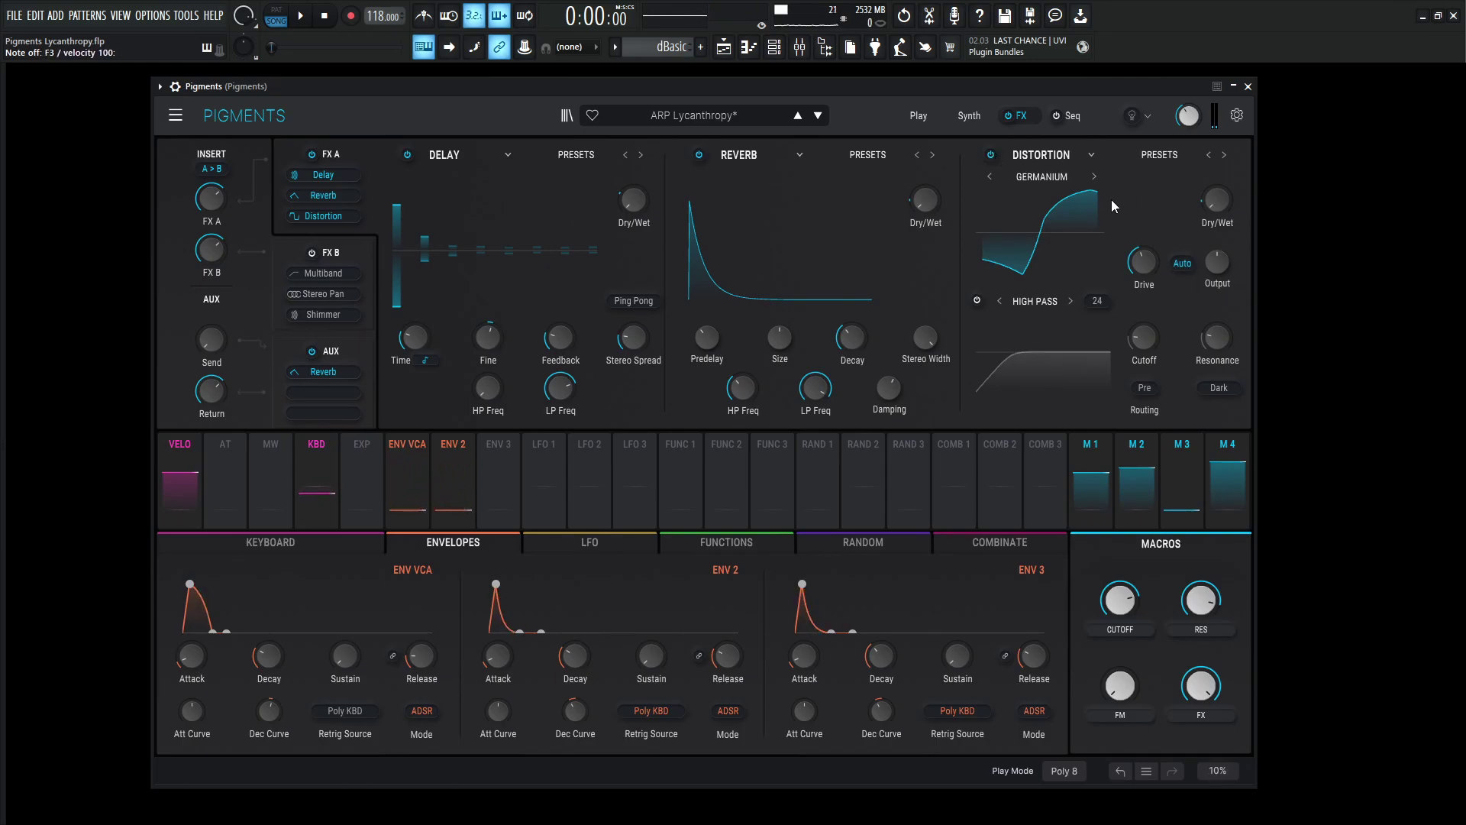
mouse_move(1205, 202)
mouse_move(1218, 243)
mouse_move(1147, 266)
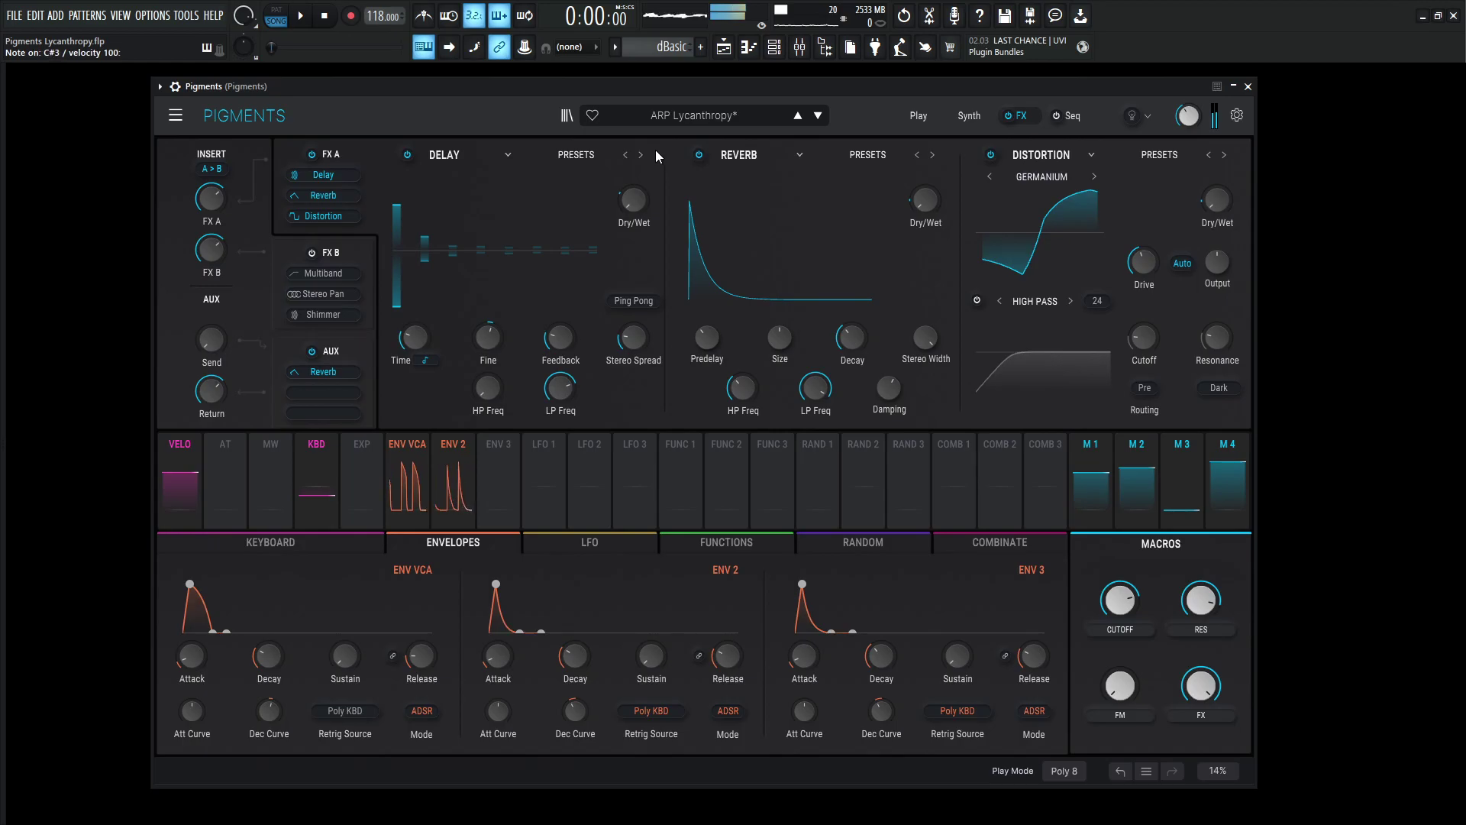
Step: Enable the FX B bus, bypass Shimmer and StereoPan, and keep Multiband (88.3 Hz, 2500 Hz crossovers) active
left_click(348, 249)
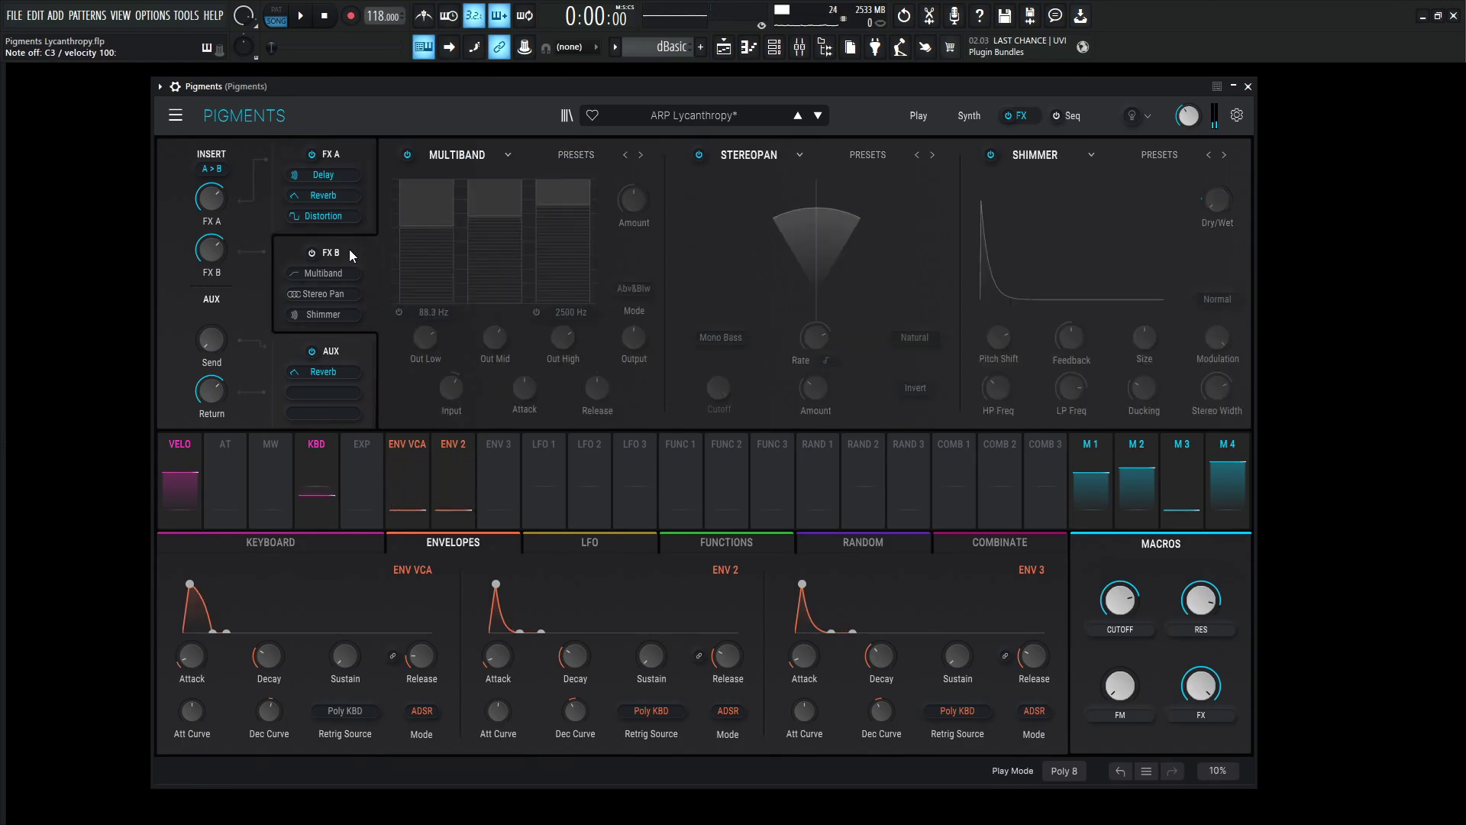
left_click(313, 254)
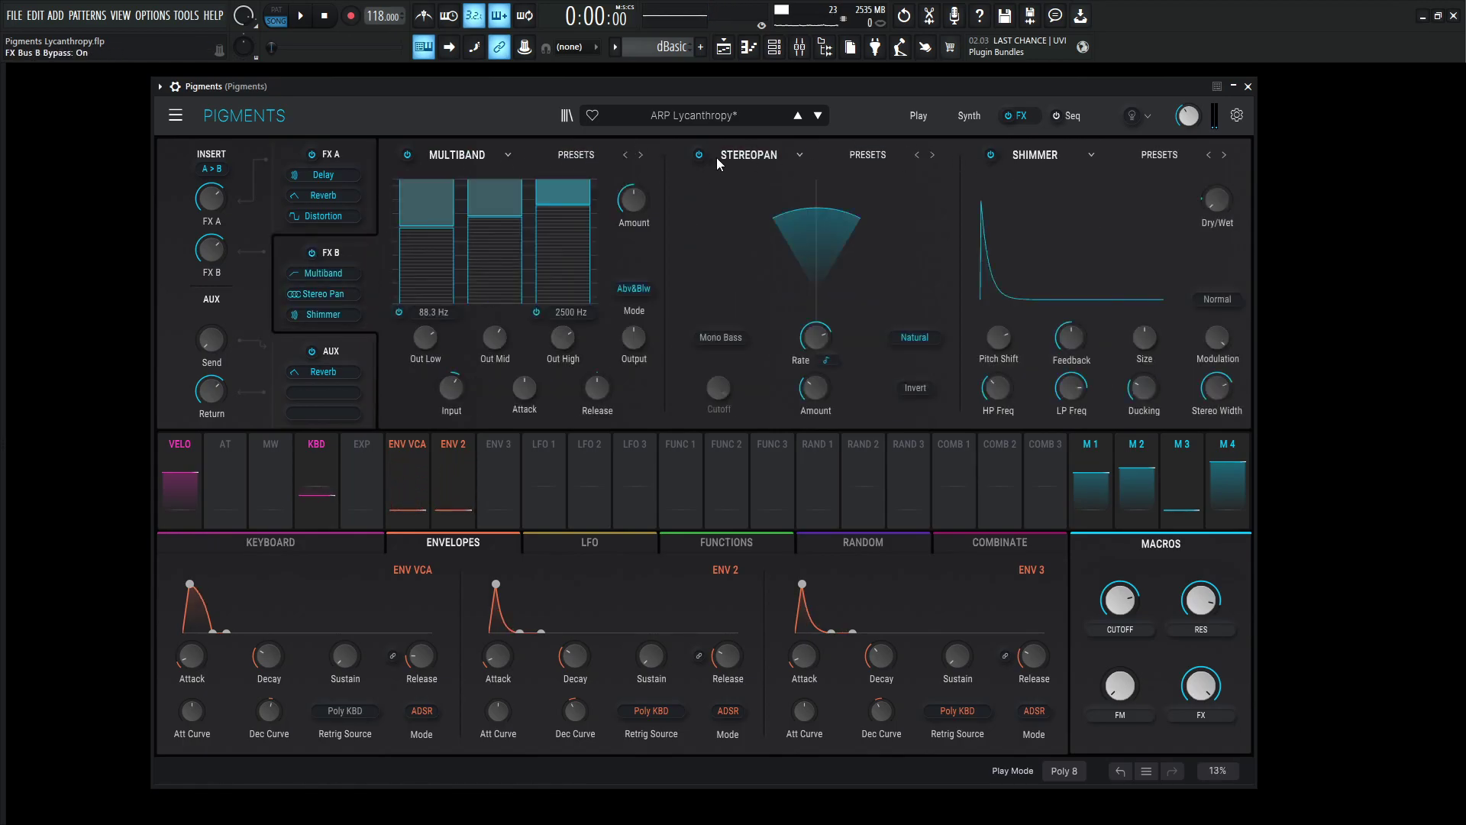
left_click(988, 155)
left_click(699, 155)
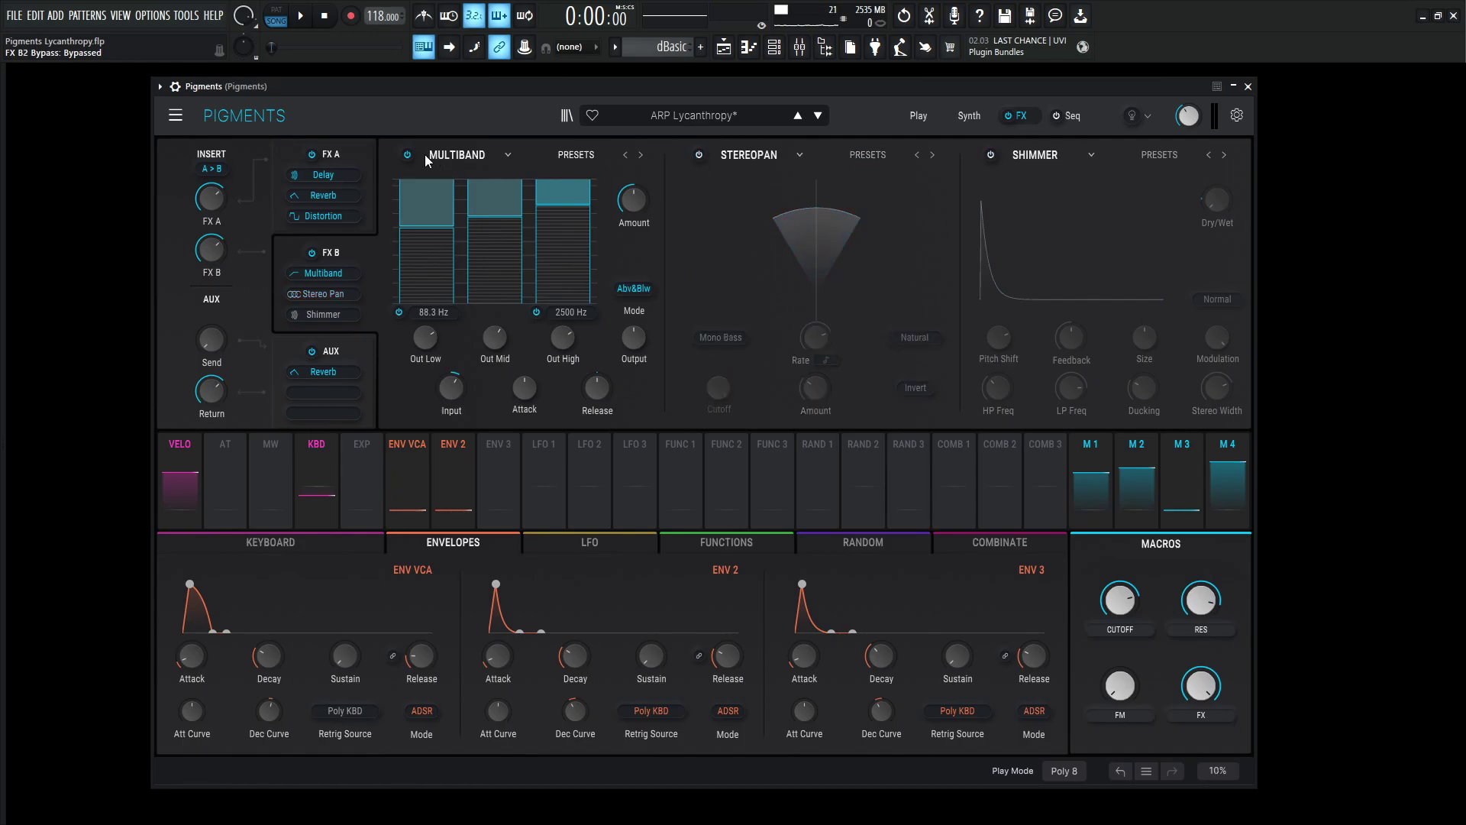
left_click(407, 155)
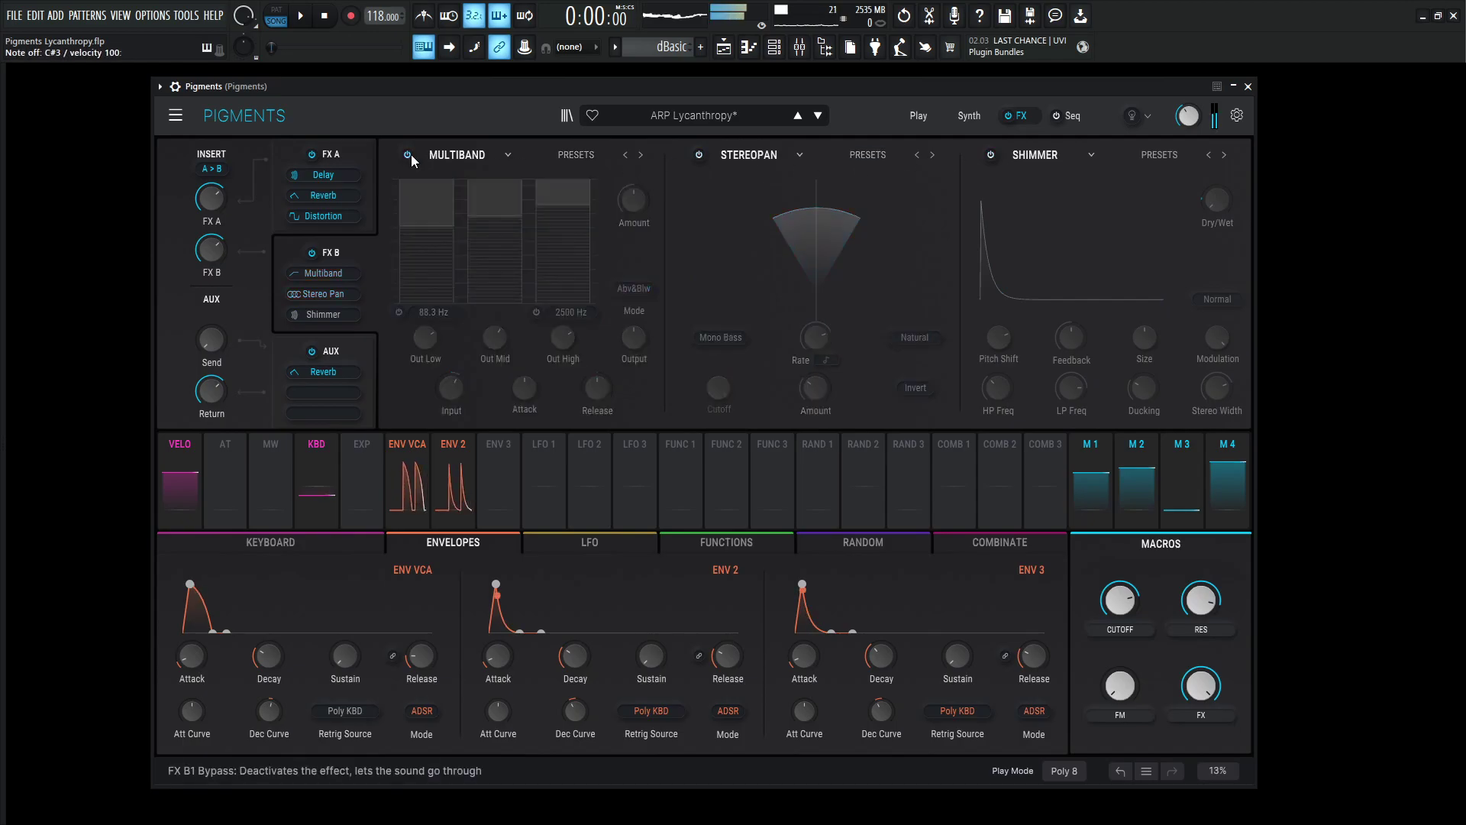
left_click(407, 155)
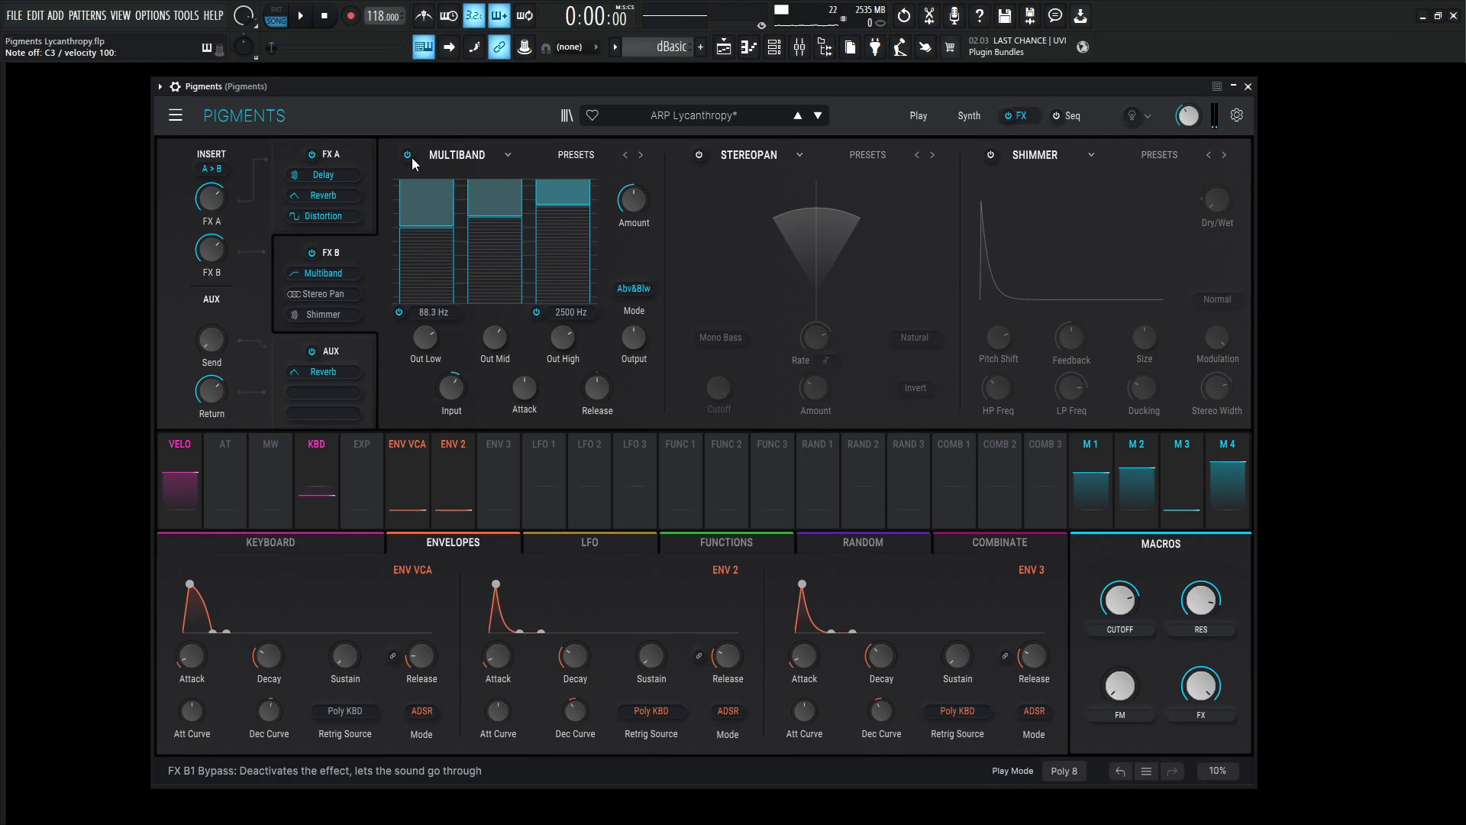
mouse_move(439, 223)
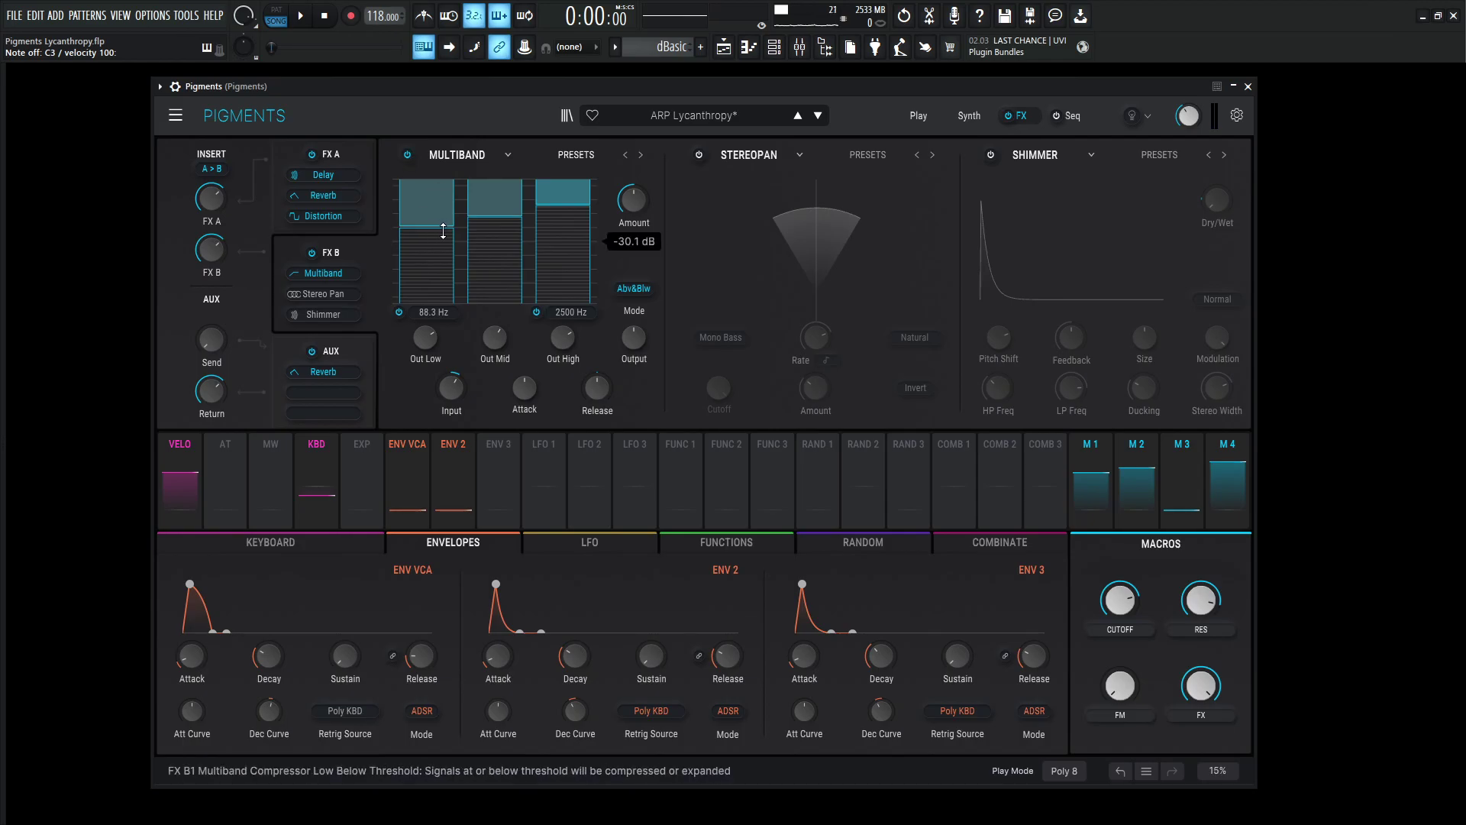
mouse_move(486, 221)
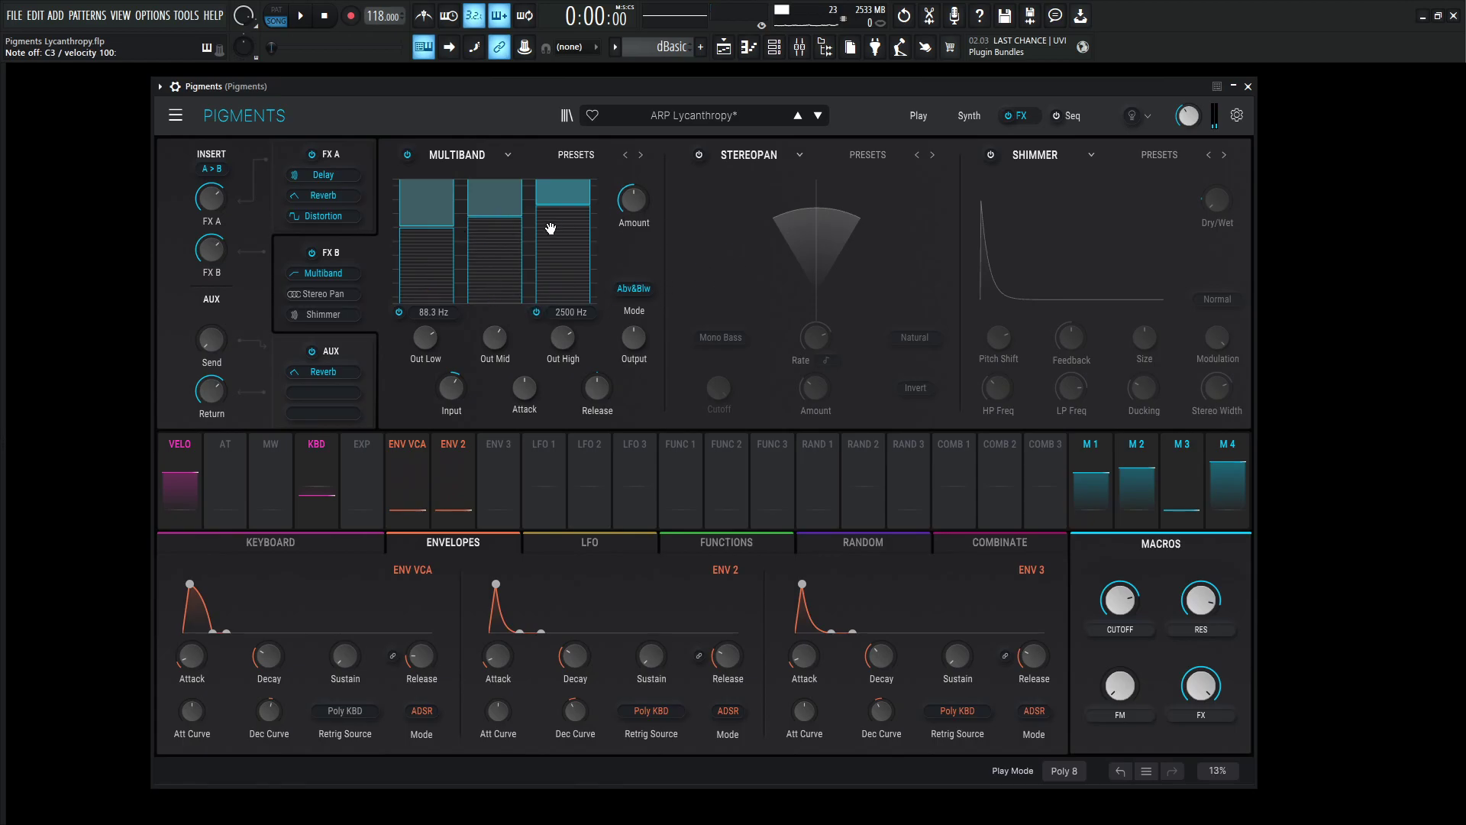
mouse_move(528, 212)
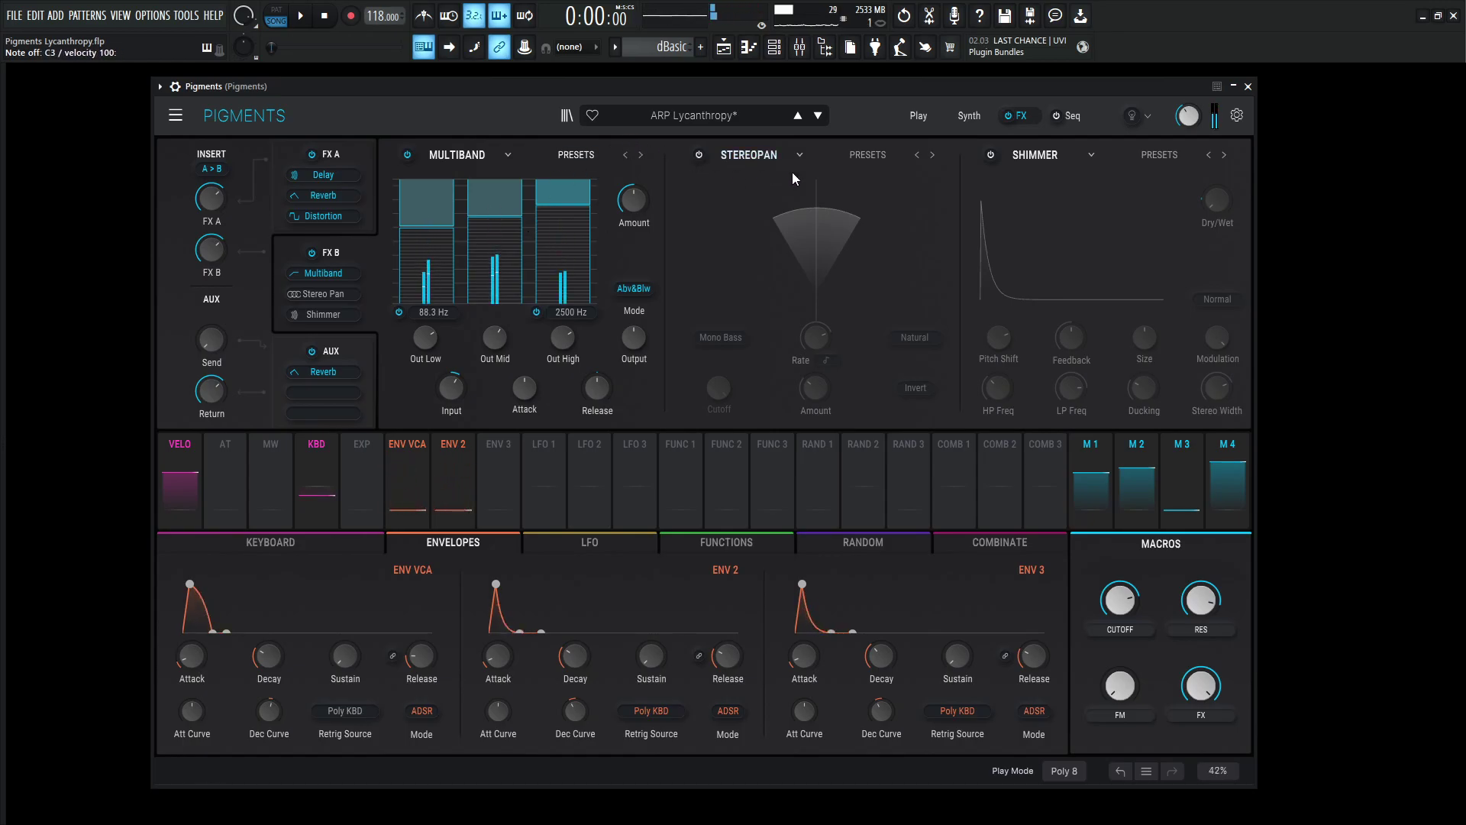
Step: Re-enable StereoPan in FX B, check its Rate and Amount, and play C3 twice to hear the effects
left_click(699, 154)
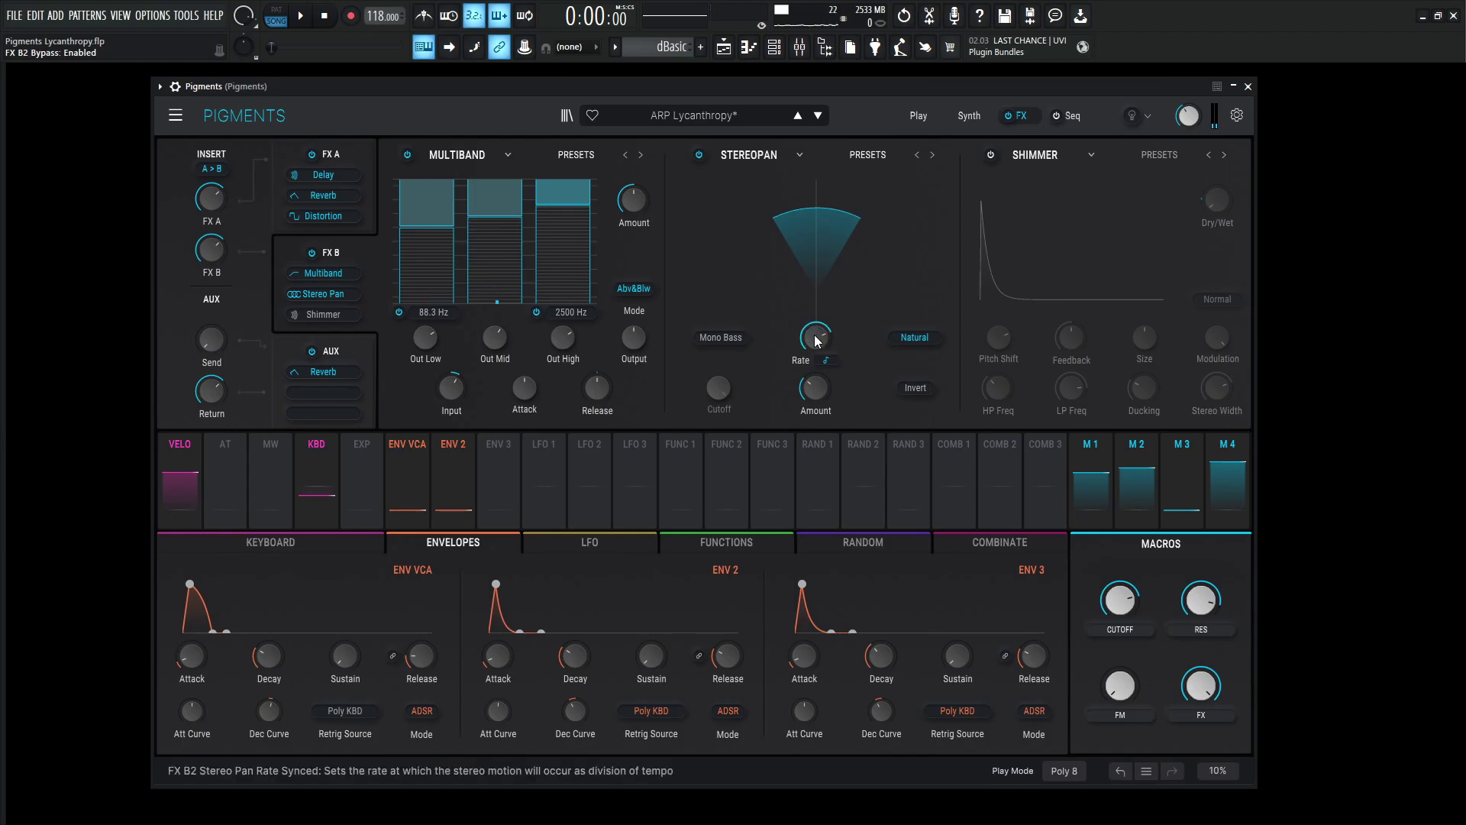
mouse_move(807, 351)
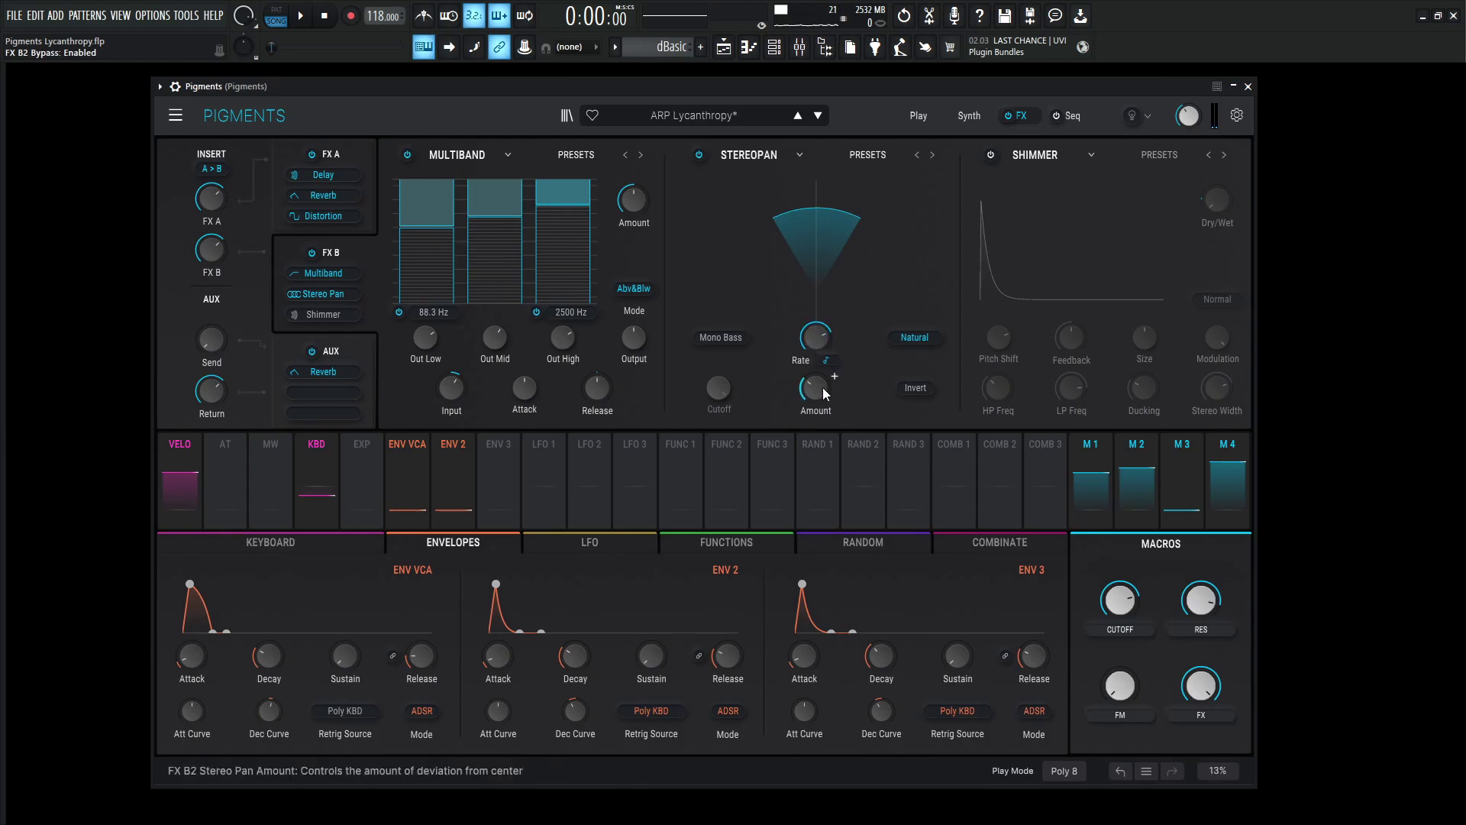
mouse_move(817, 395)
key("z")
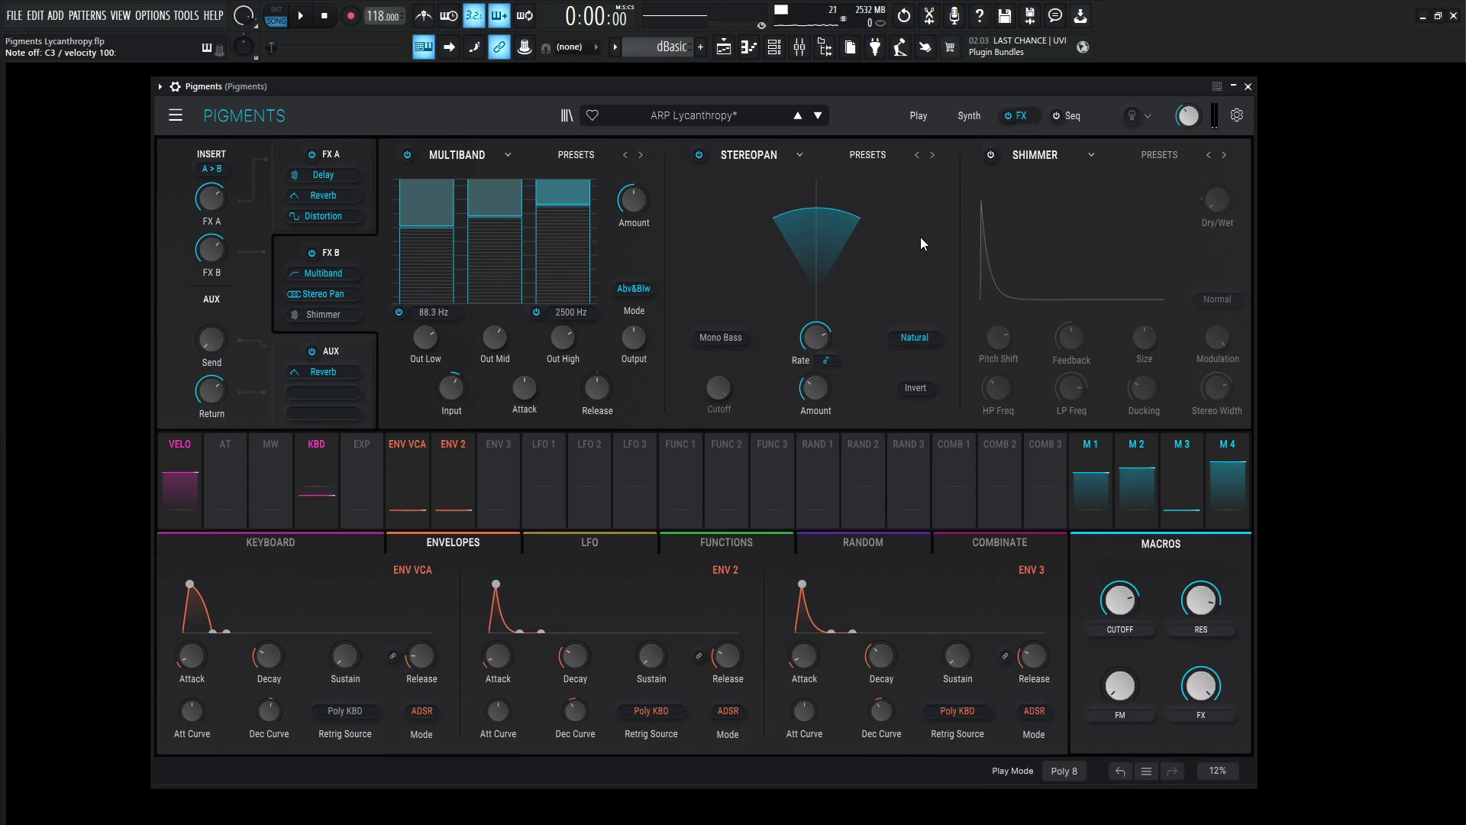
key("z")
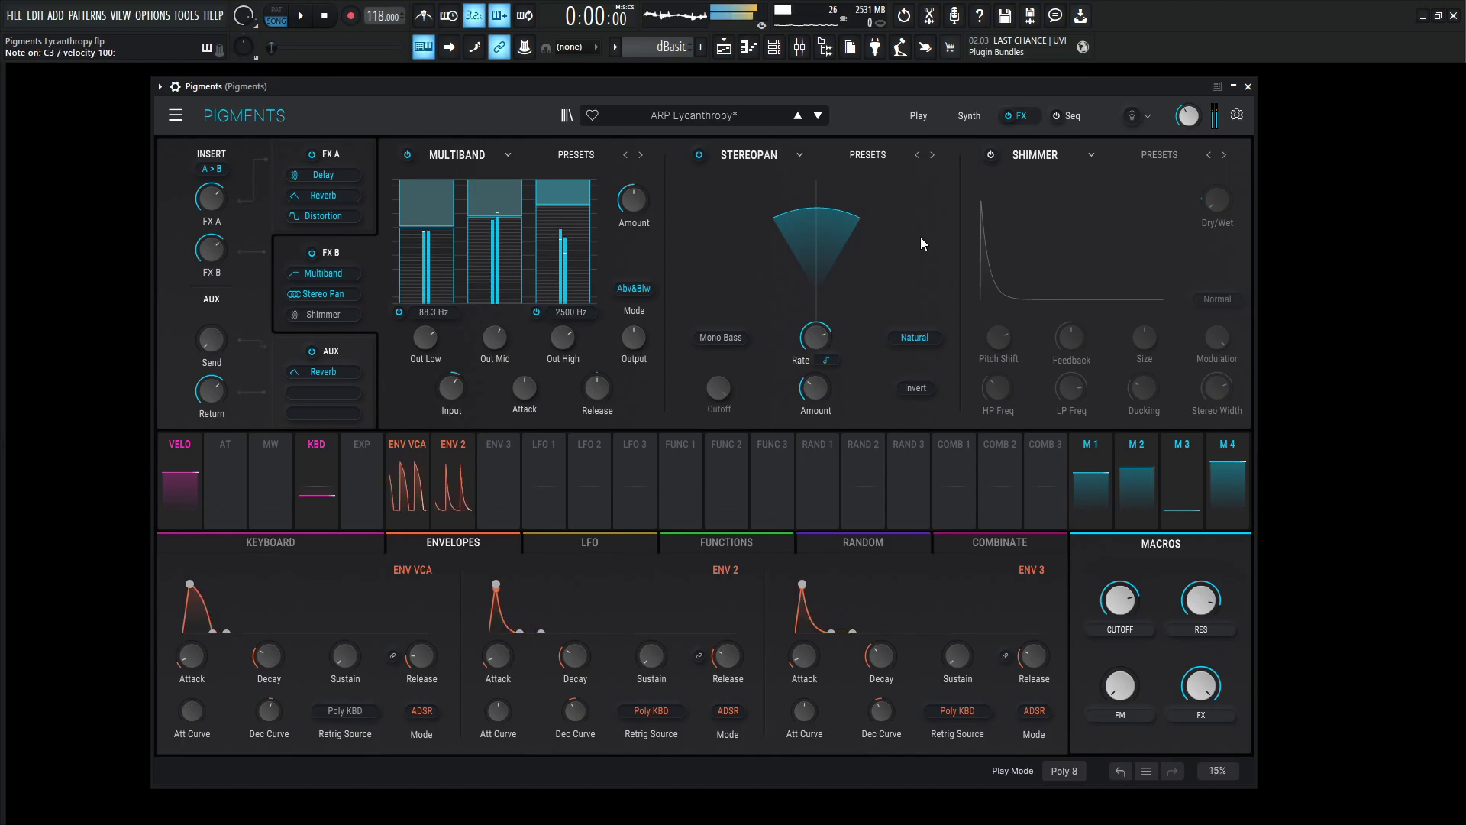
left_click(991, 154)
key("z")
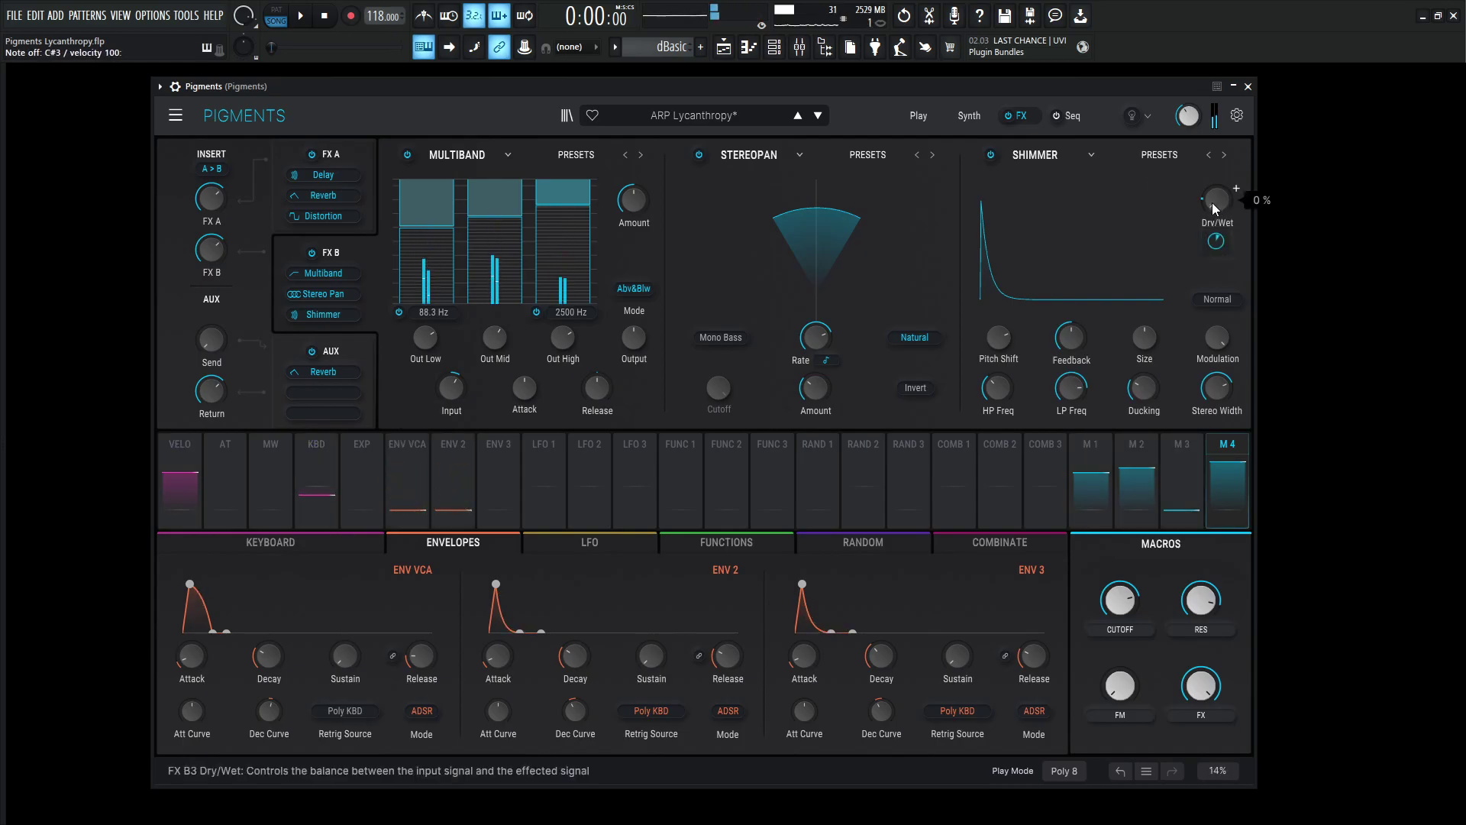
key("v")
key("s")
mouse_move(990, 340)
mouse_move(1072, 337)
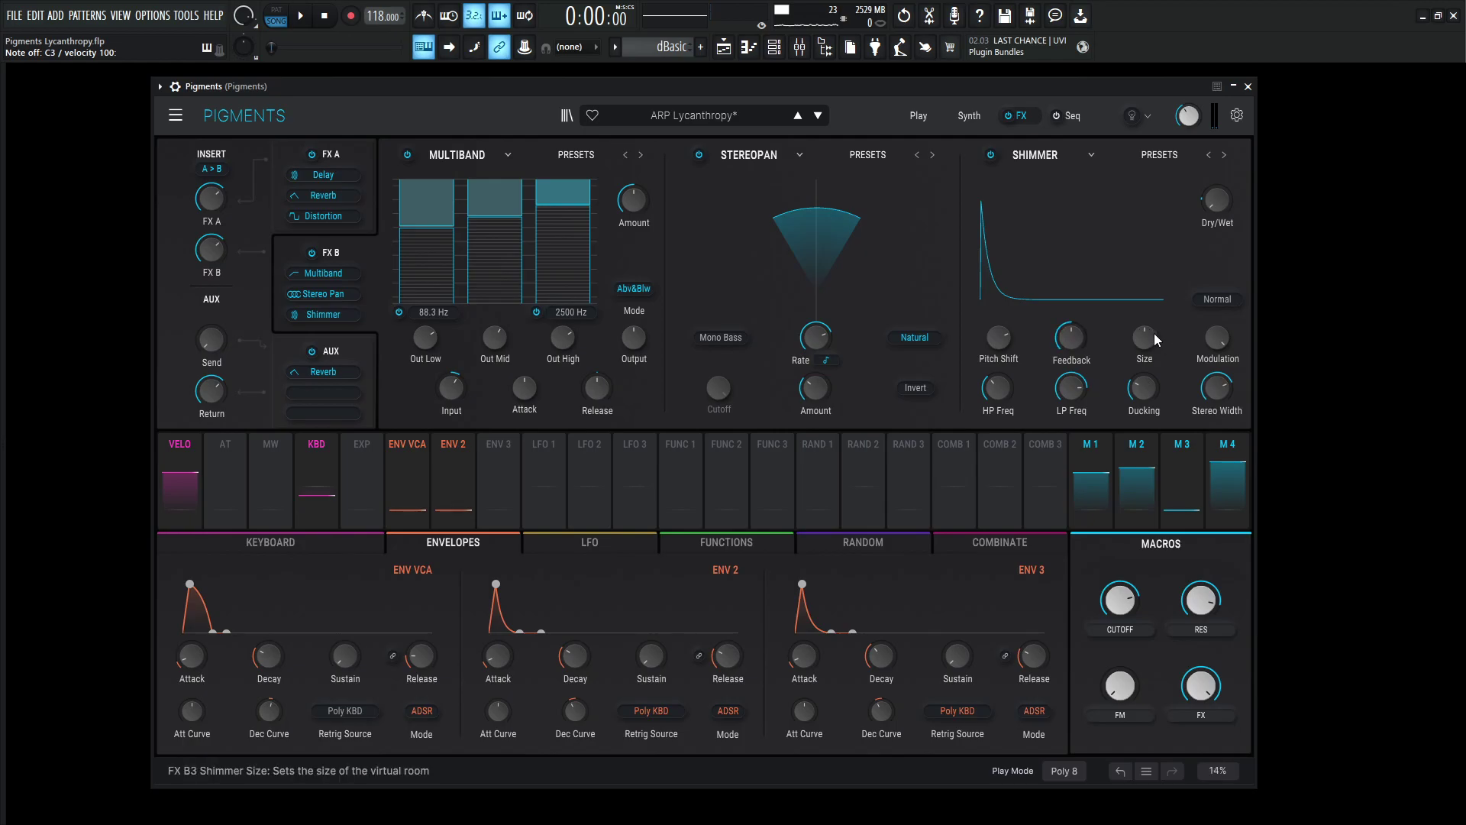
mouse_move(1154, 339)
mouse_move(1223, 336)
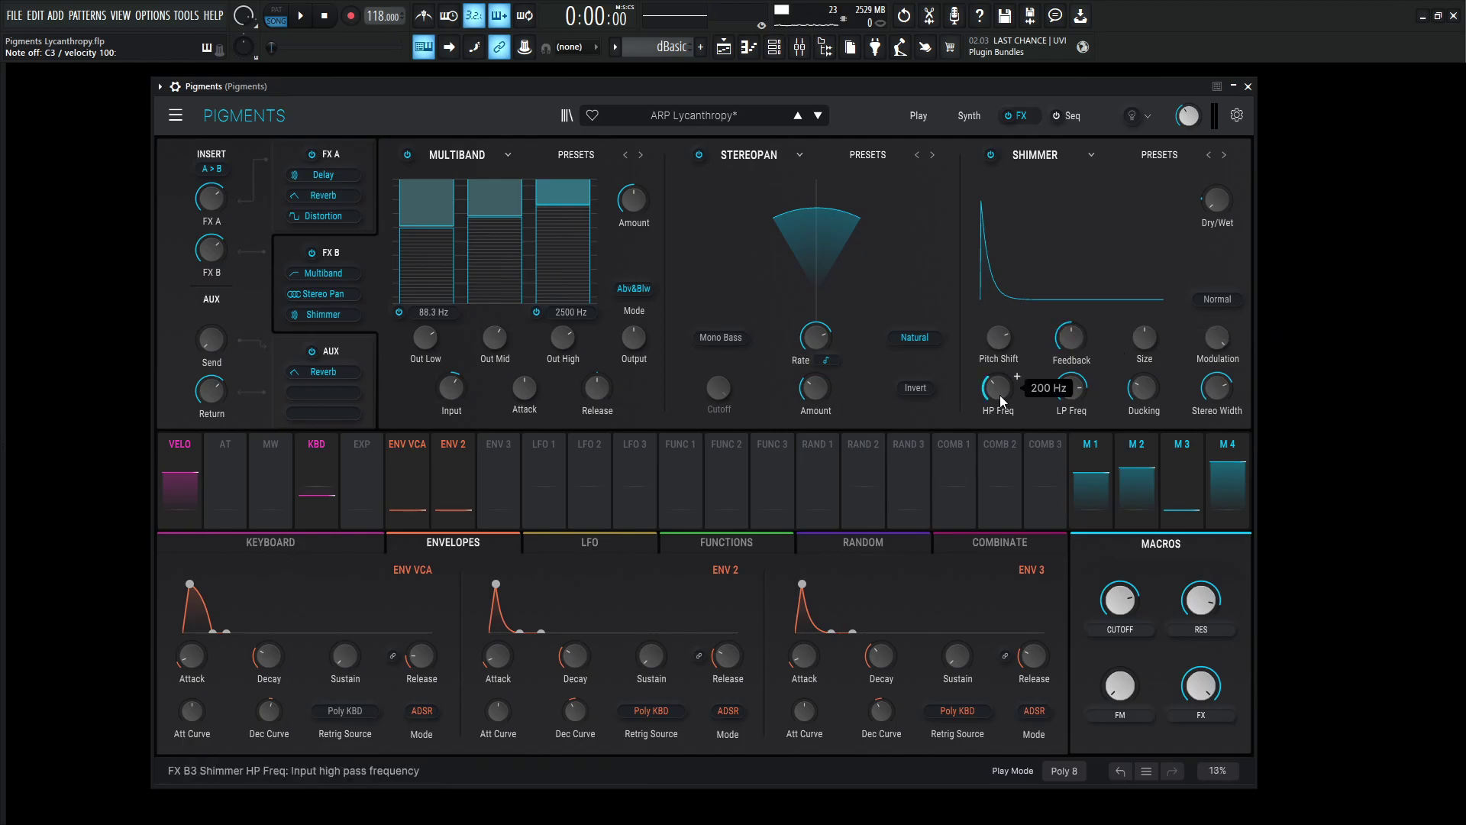
mouse_move(1077, 396)
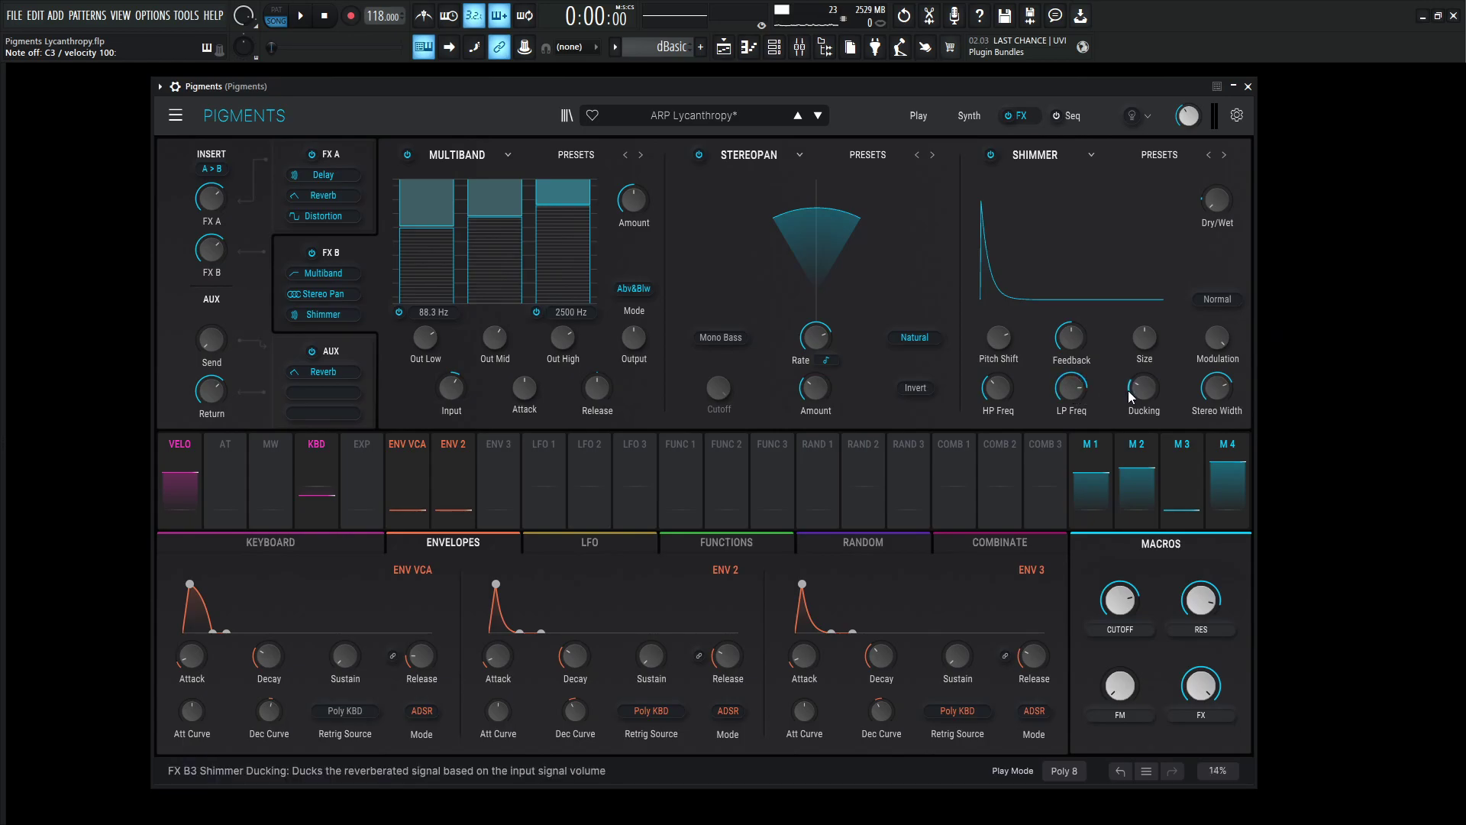
mouse_move(1143, 392)
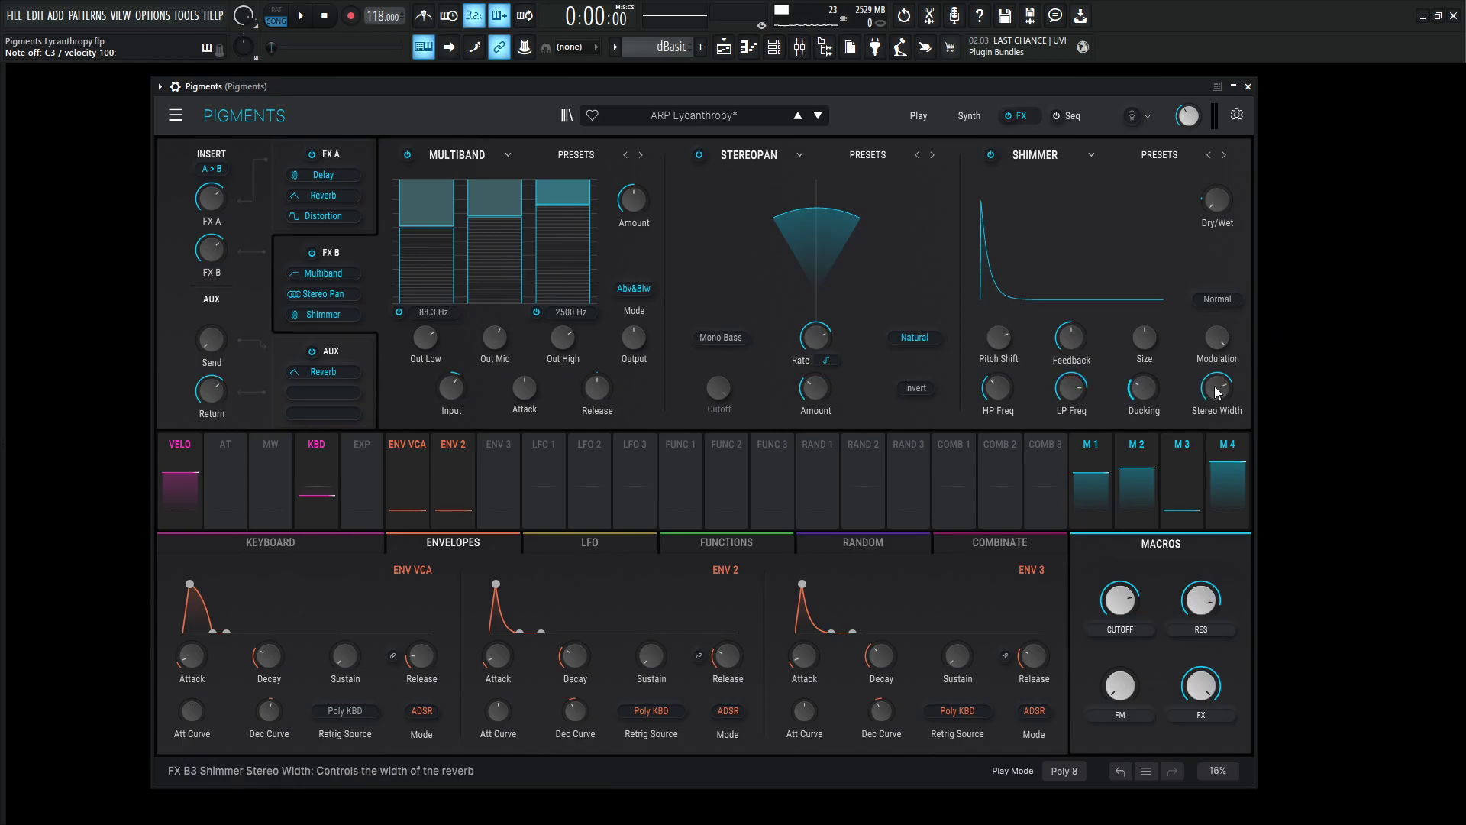
mouse_move(1219, 393)
mouse_move(1218, 243)
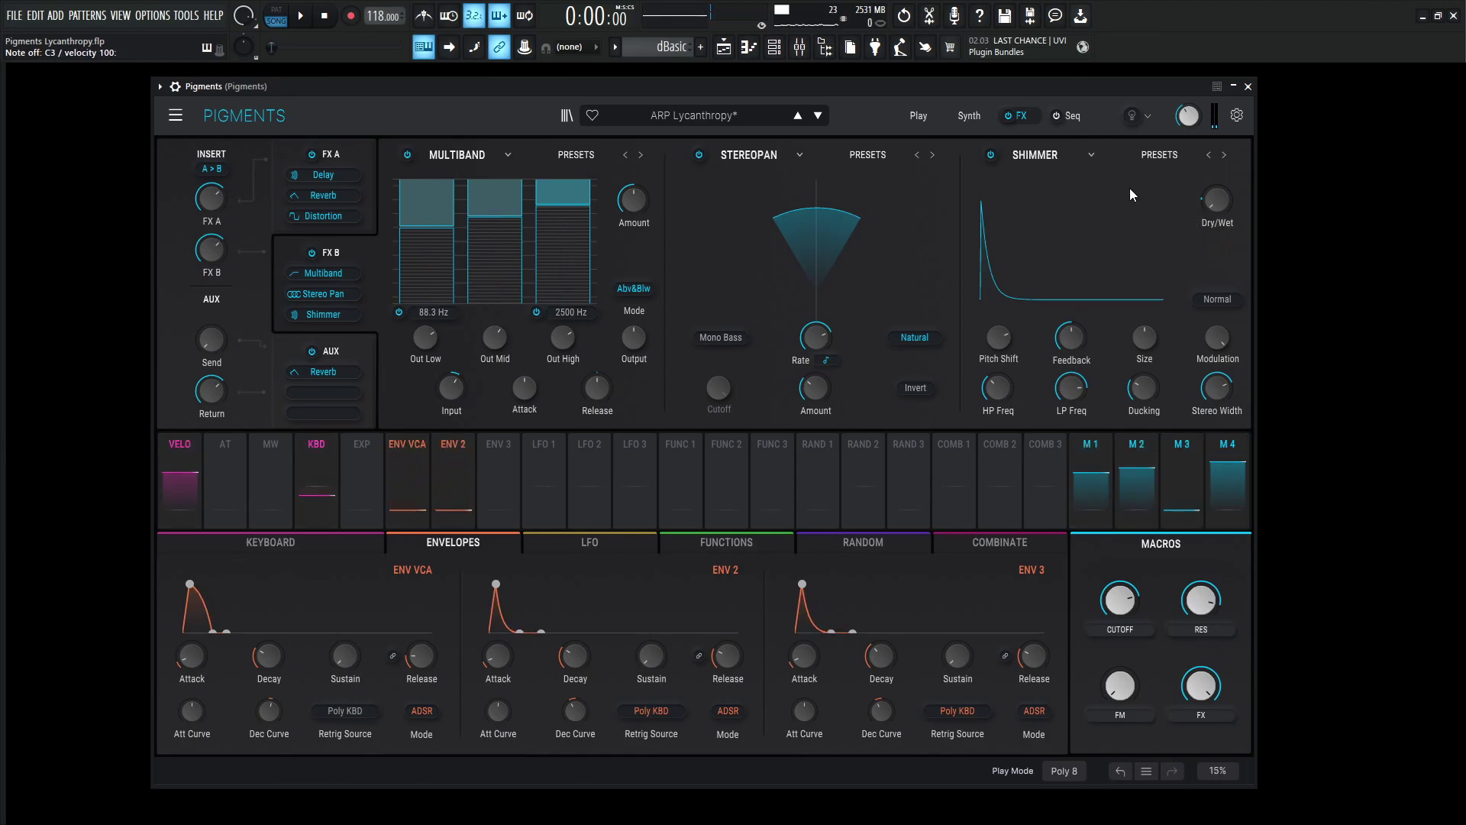
Step: Show the Seq page with the Up arpeggio and its octave, gate and slide step rows
left_click(1071, 115)
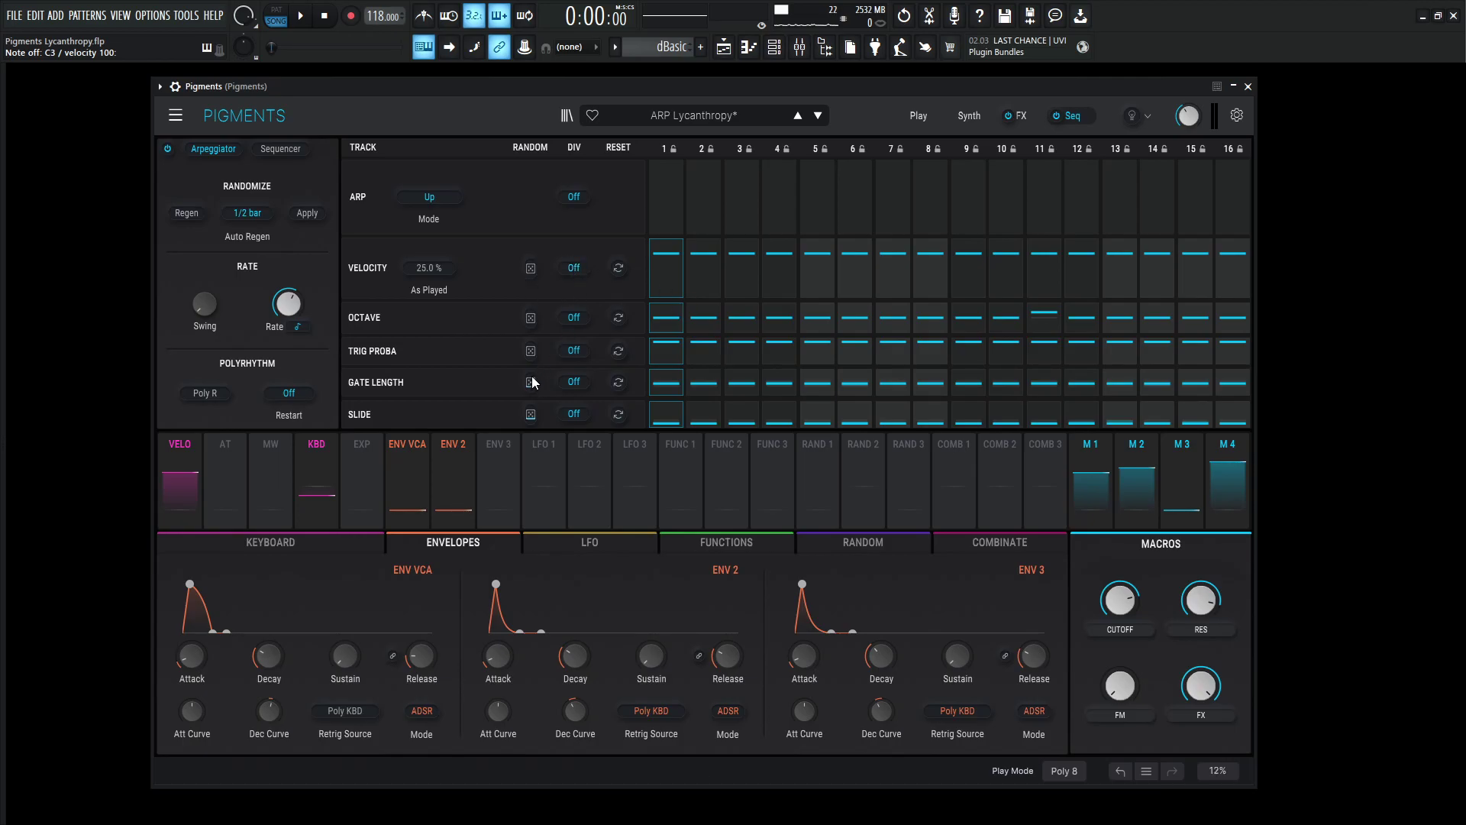
mouse_move(531, 385)
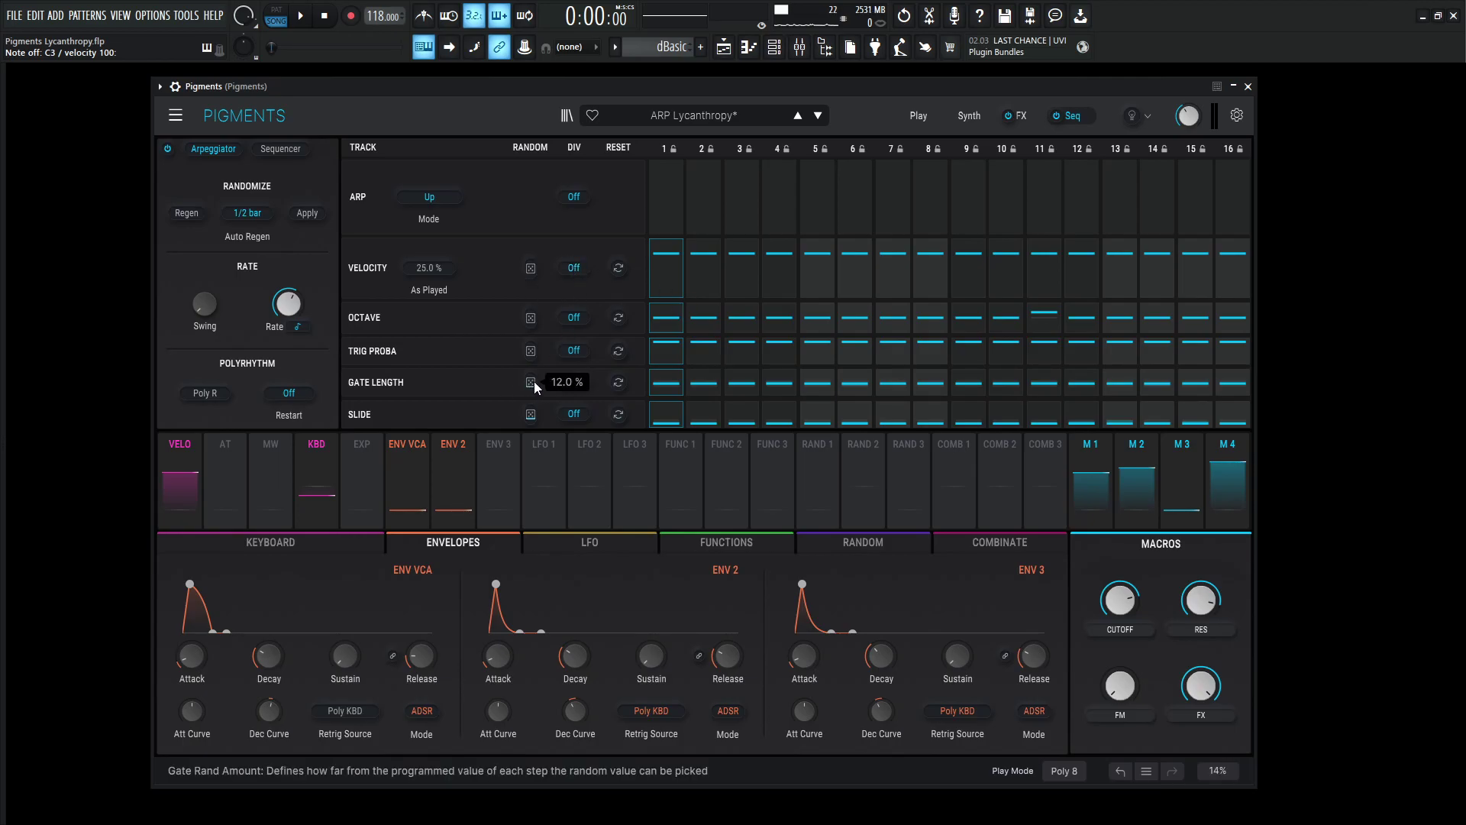
mouse_move(534, 414)
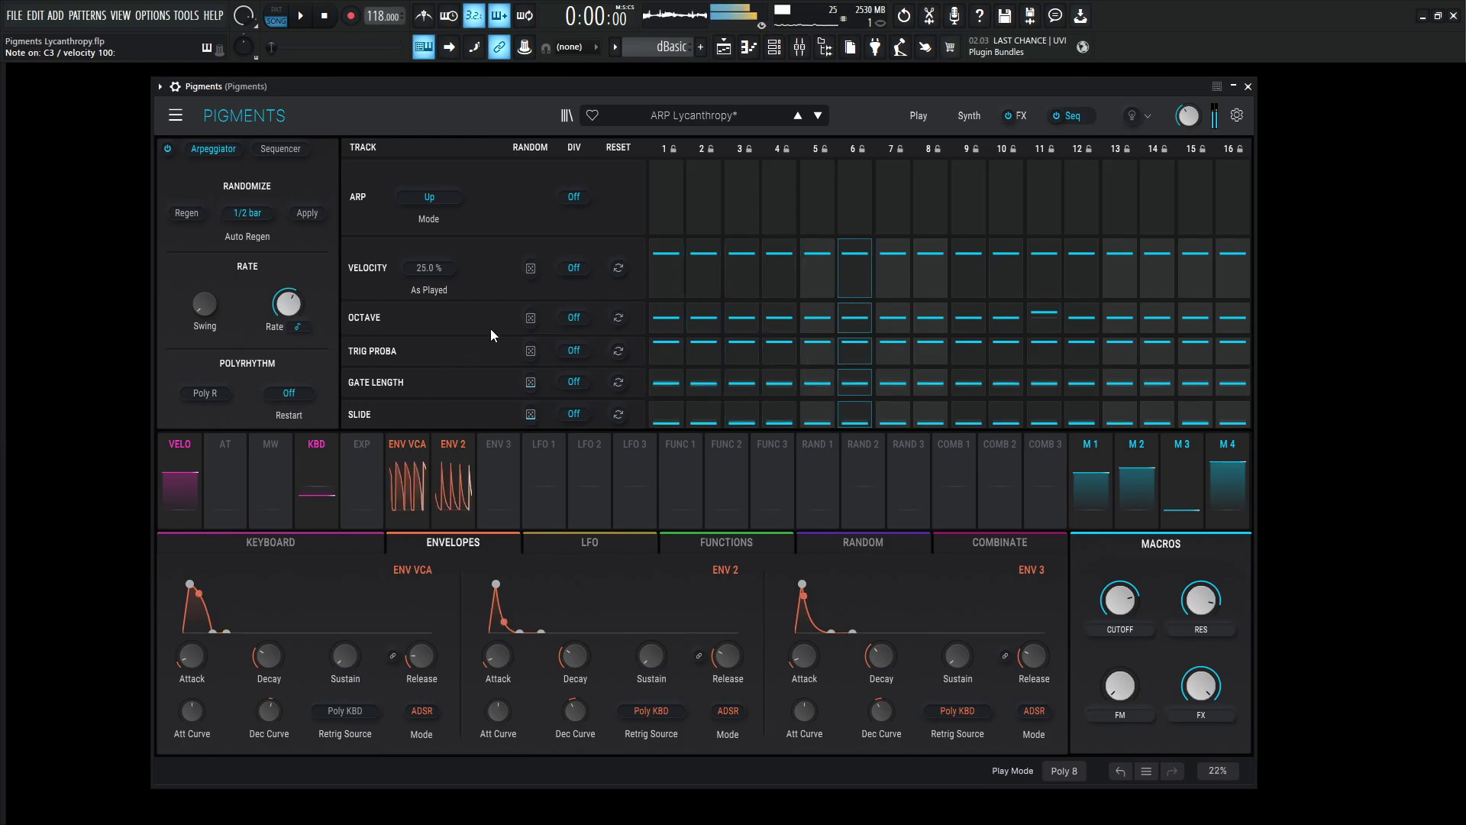
mouse_move(693, 302)
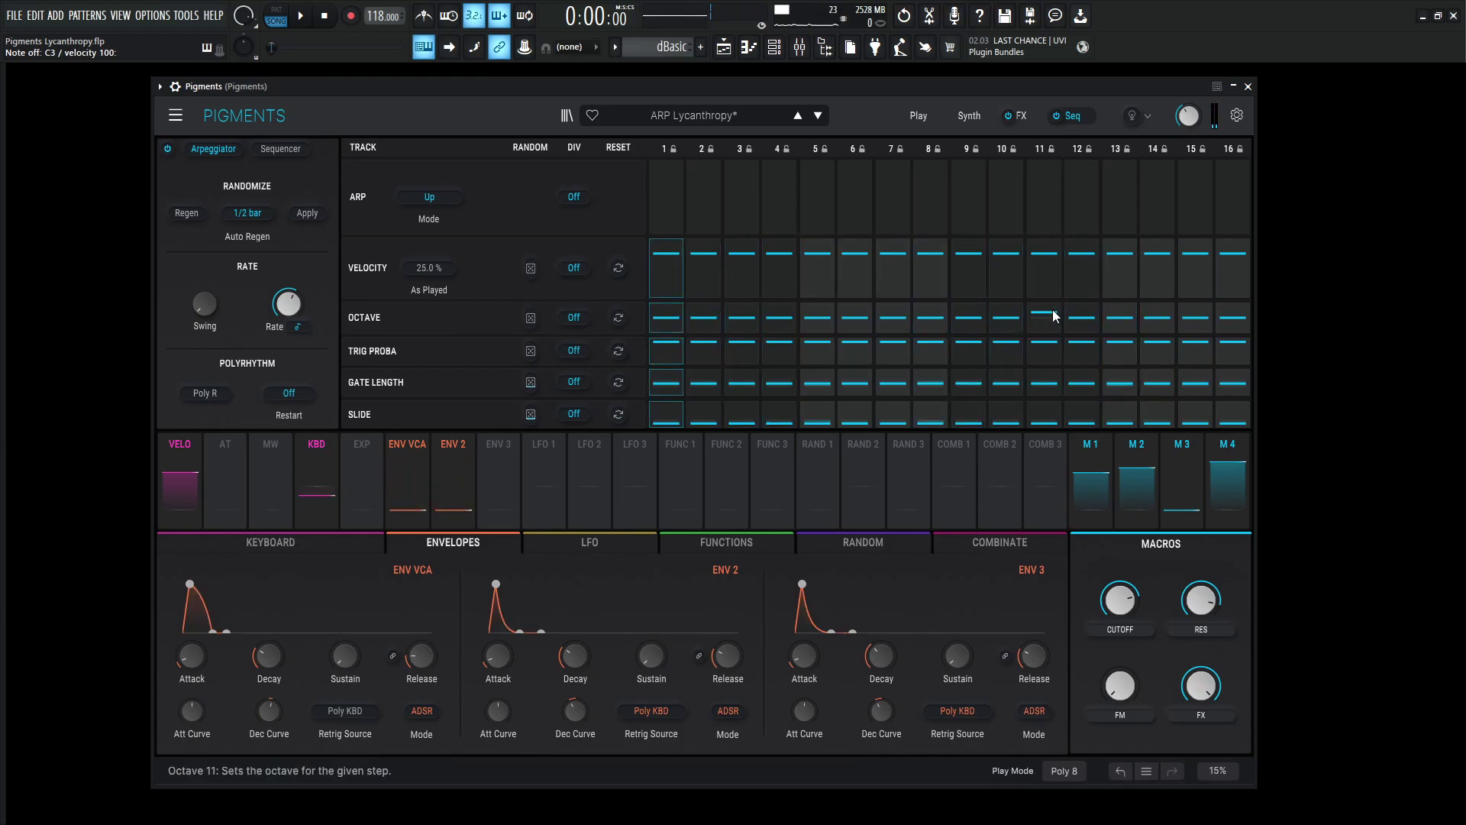
mouse_move(1051, 317)
key("space")
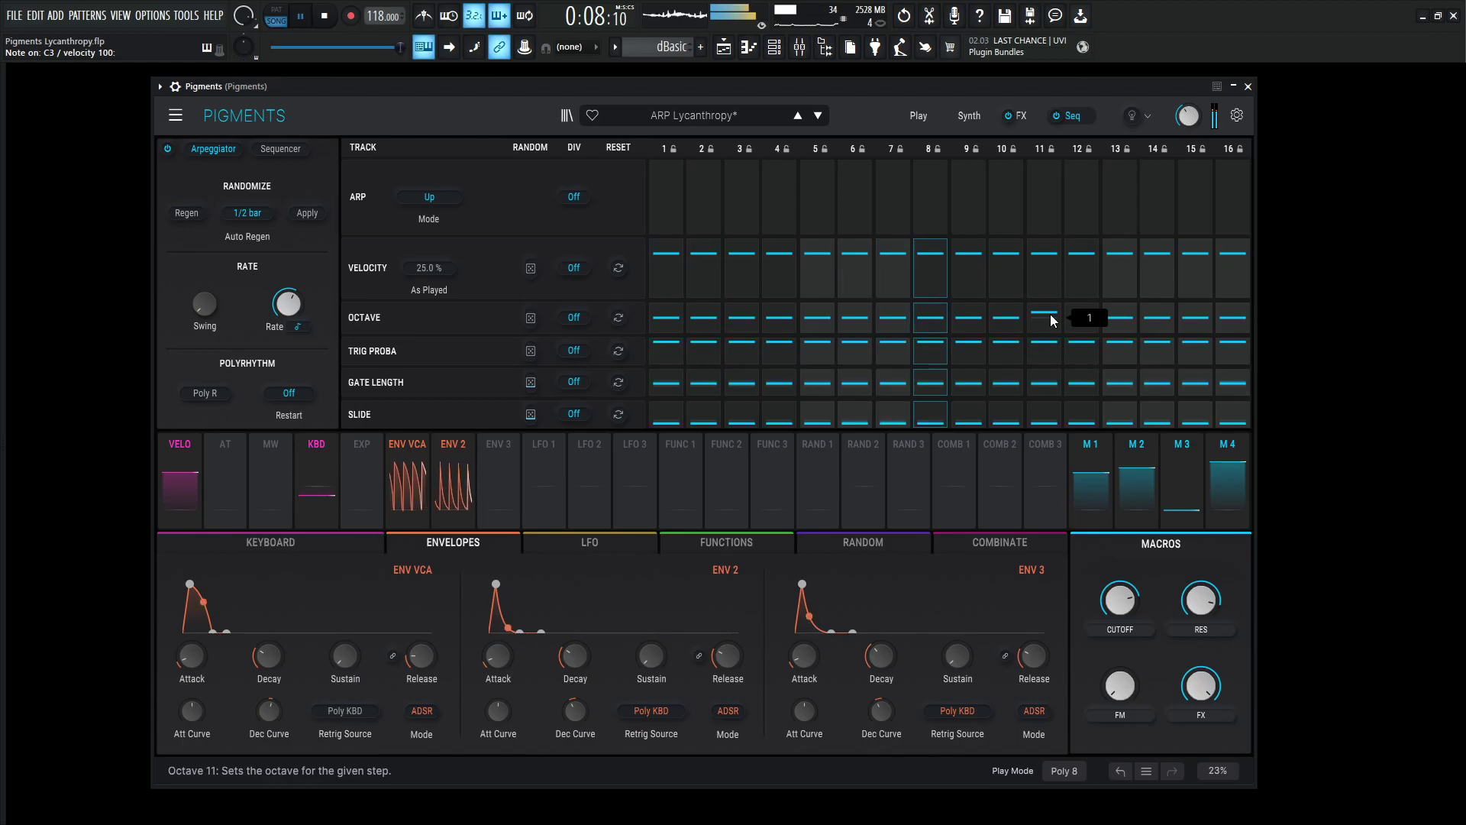
key("space")
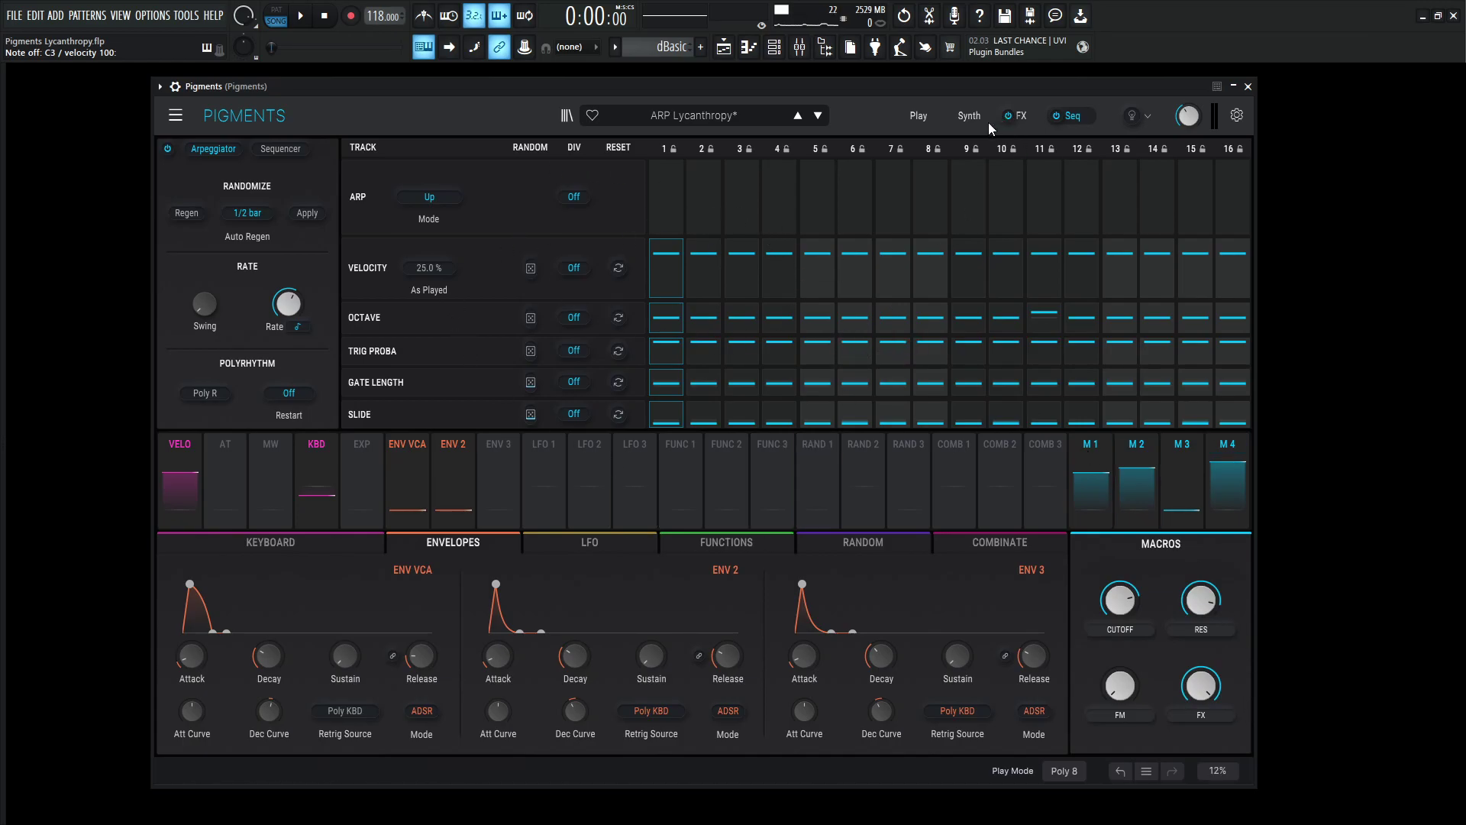
left_click(291, 153)
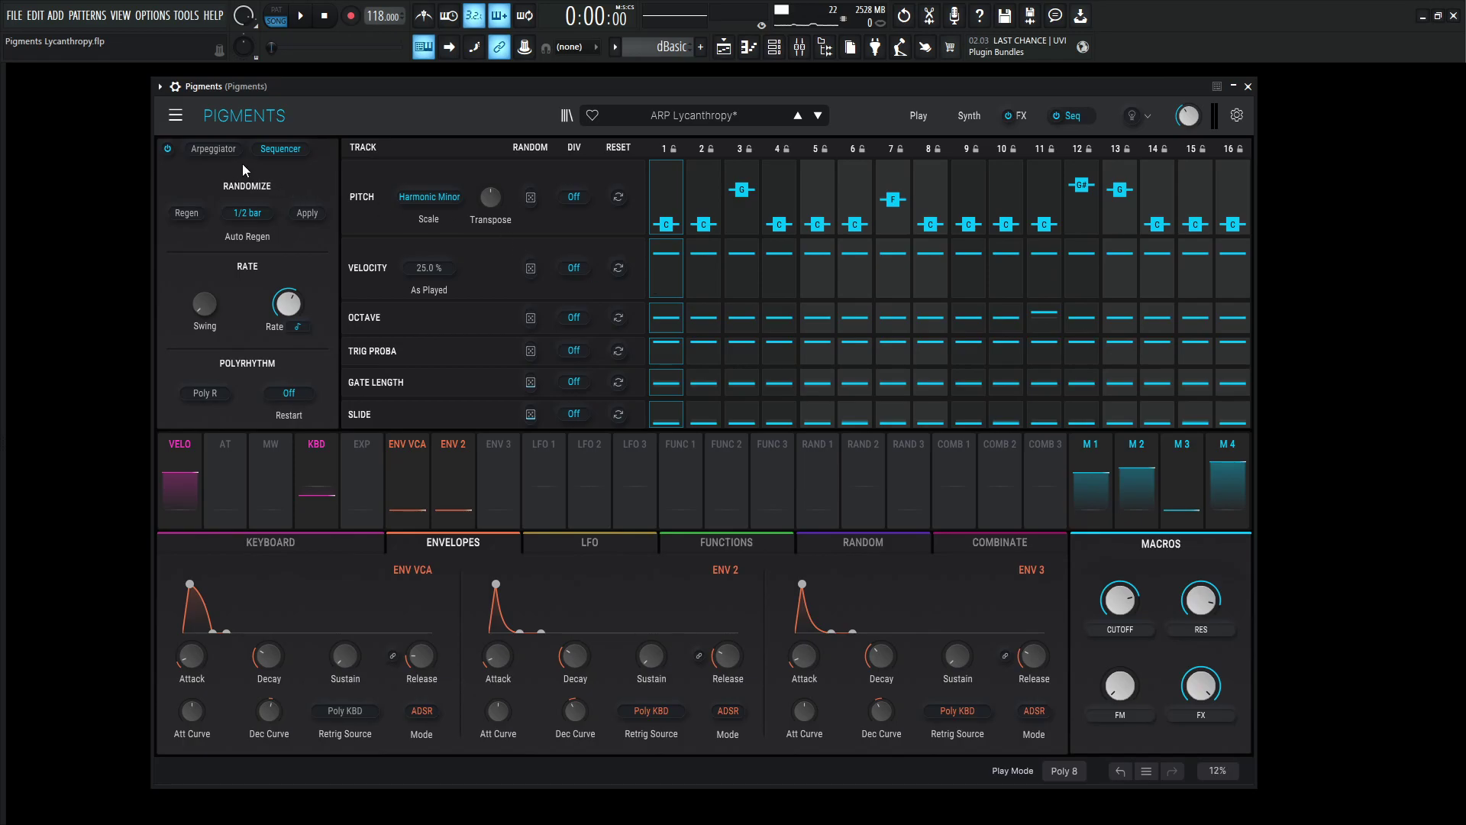
left_click(207, 148)
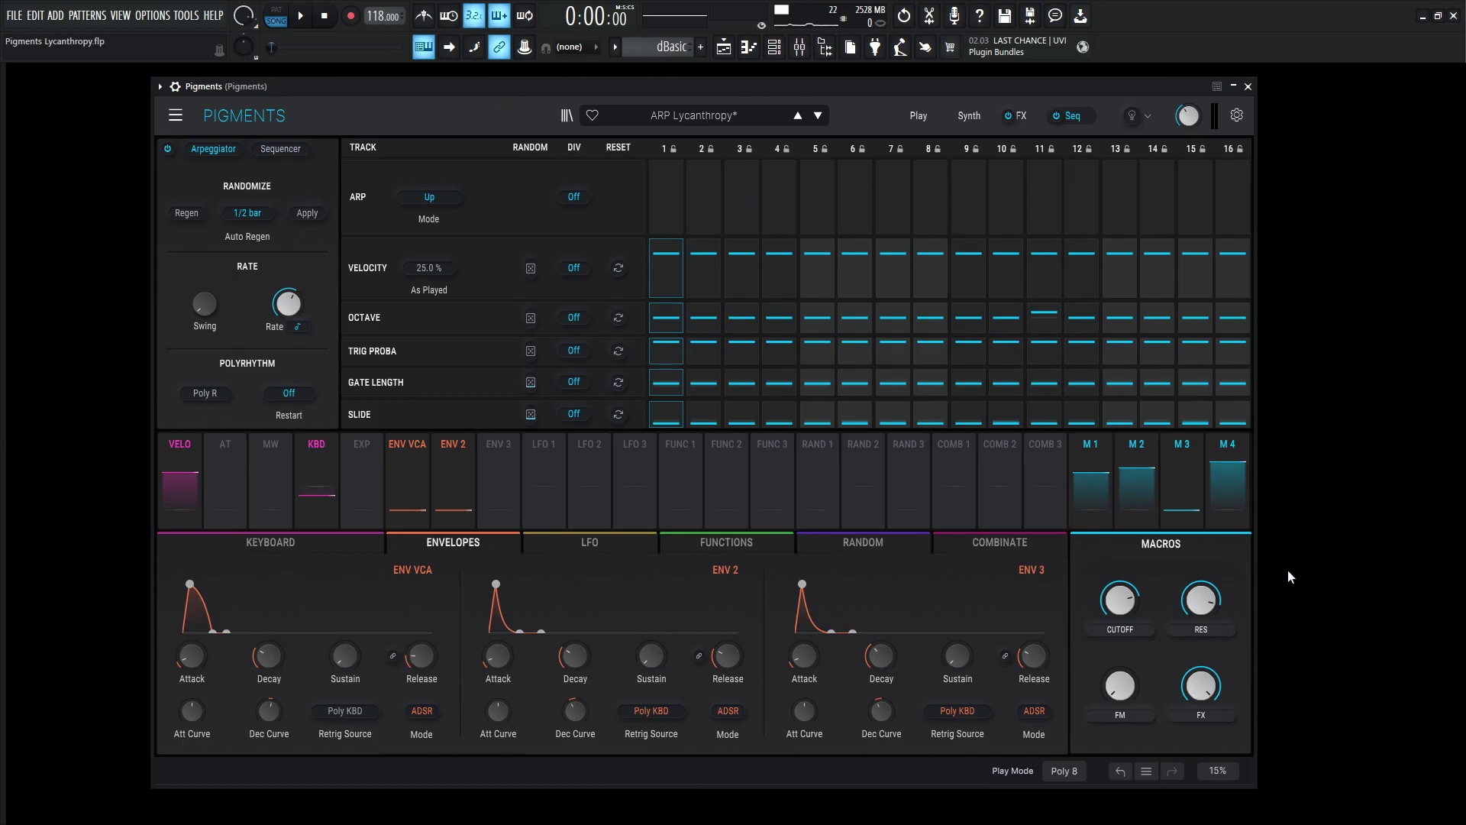
Step: On the Synth page, set the Cutoff macro to 0.964 and Resonance to 0.556
left_click(968, 116)
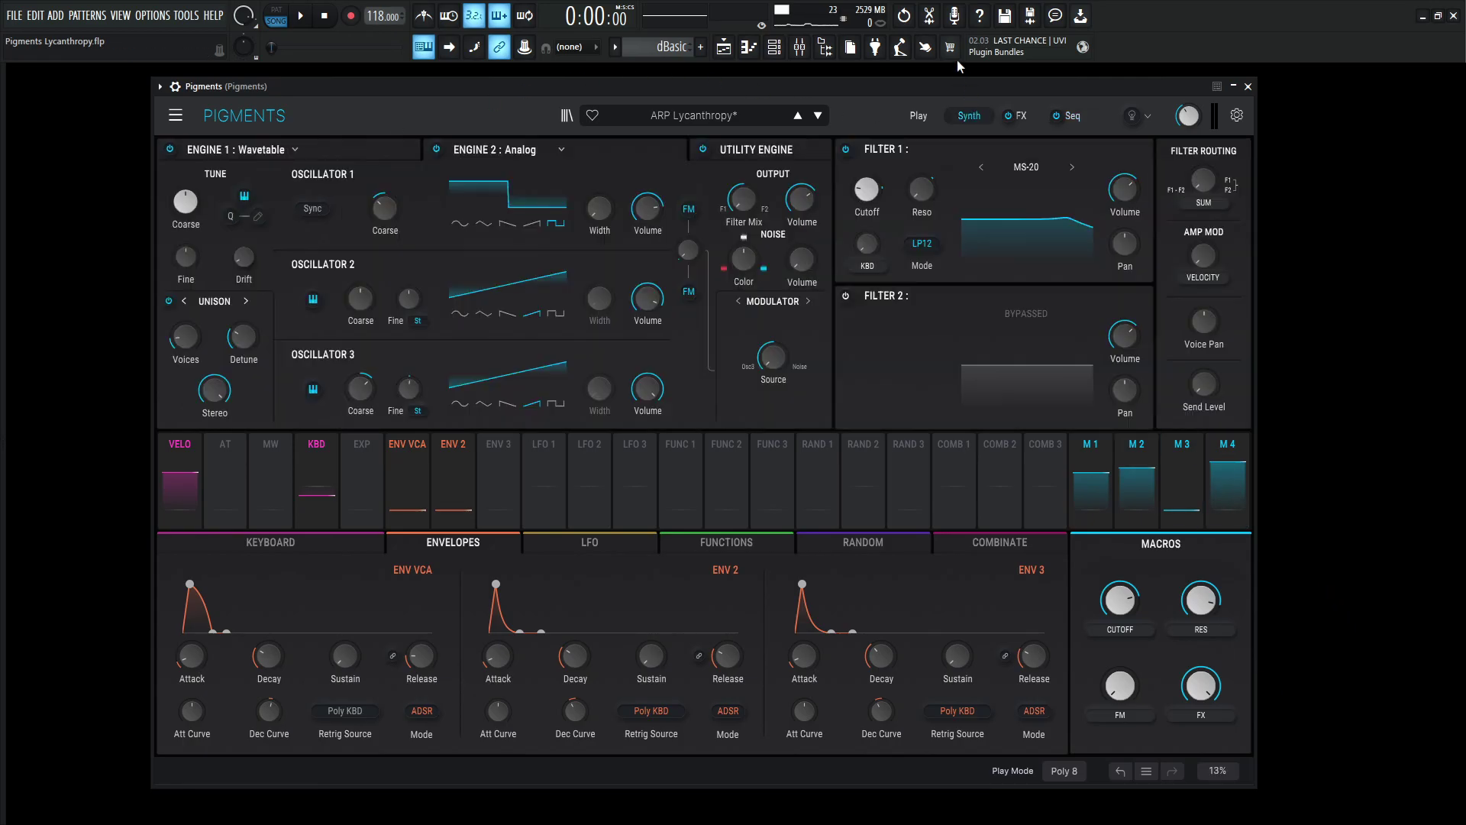
mouse_move(1127, 628)
left_mouse_down()
mouse_move(1123, 706)
mouse_move(1123, 614)
mouse_move(1123, 630)
left_mouse_up()
left_click_drag(1201, 599, 1200, 575)
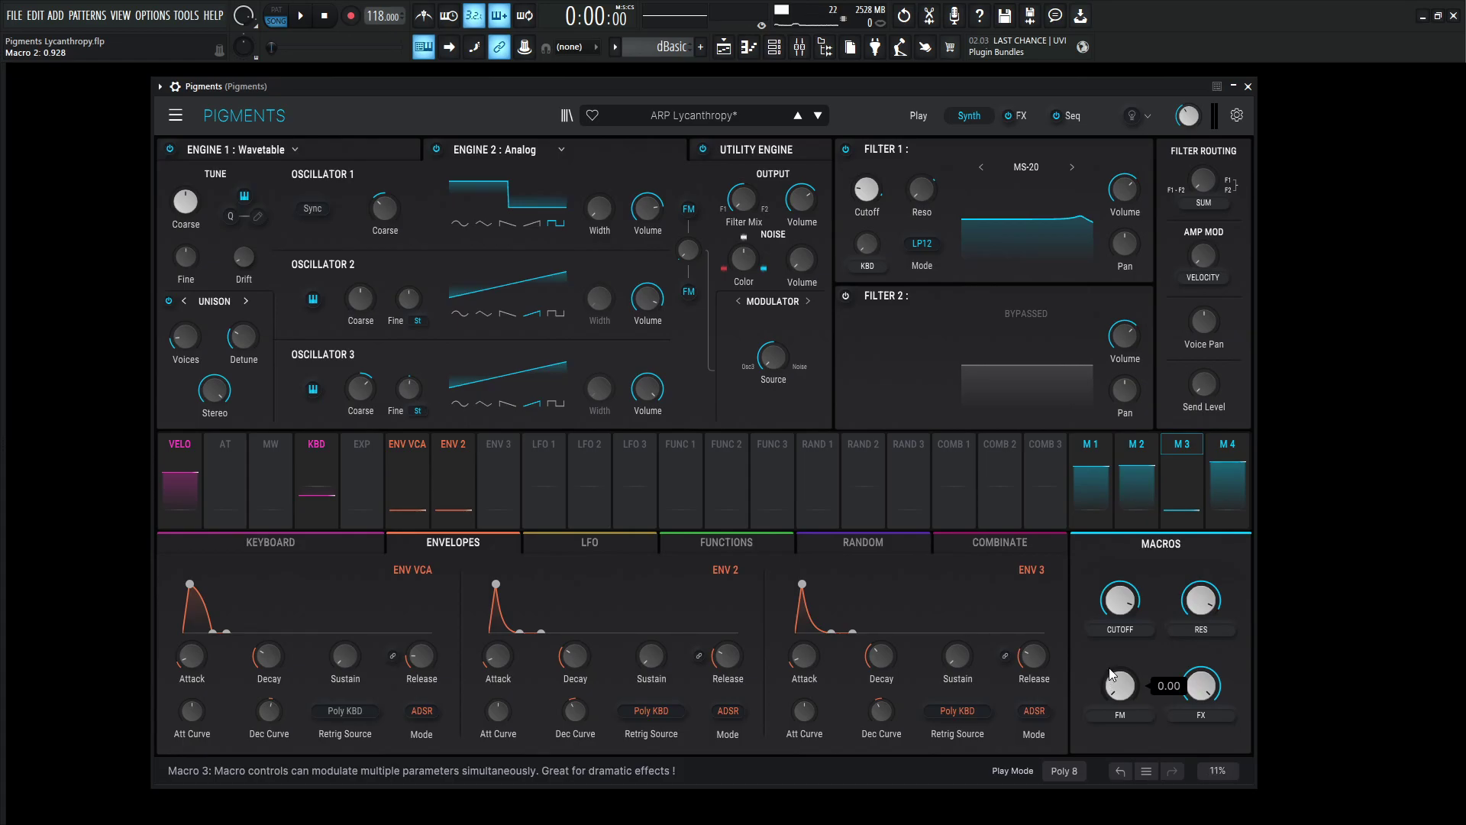
Step: Play the patch while sweeping the FM macro, then stop and set FM to 0.028
key("space")
scroll(1135, 685, "up", 1)
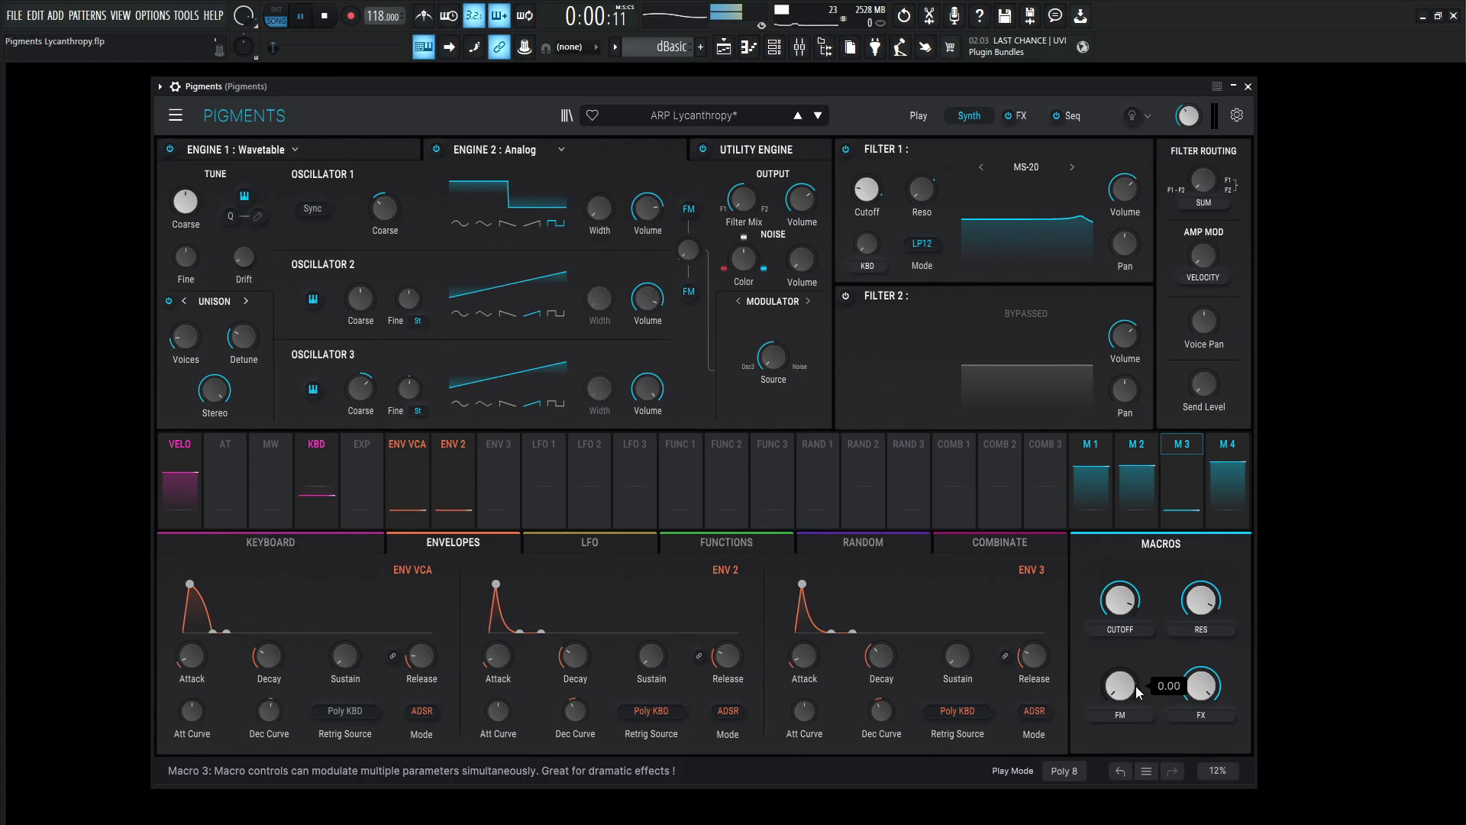
scroll(1120, 685, "up", 20)
scroll(1120, 685, "up", 12)
scroll(1120, 685, "down", 20)
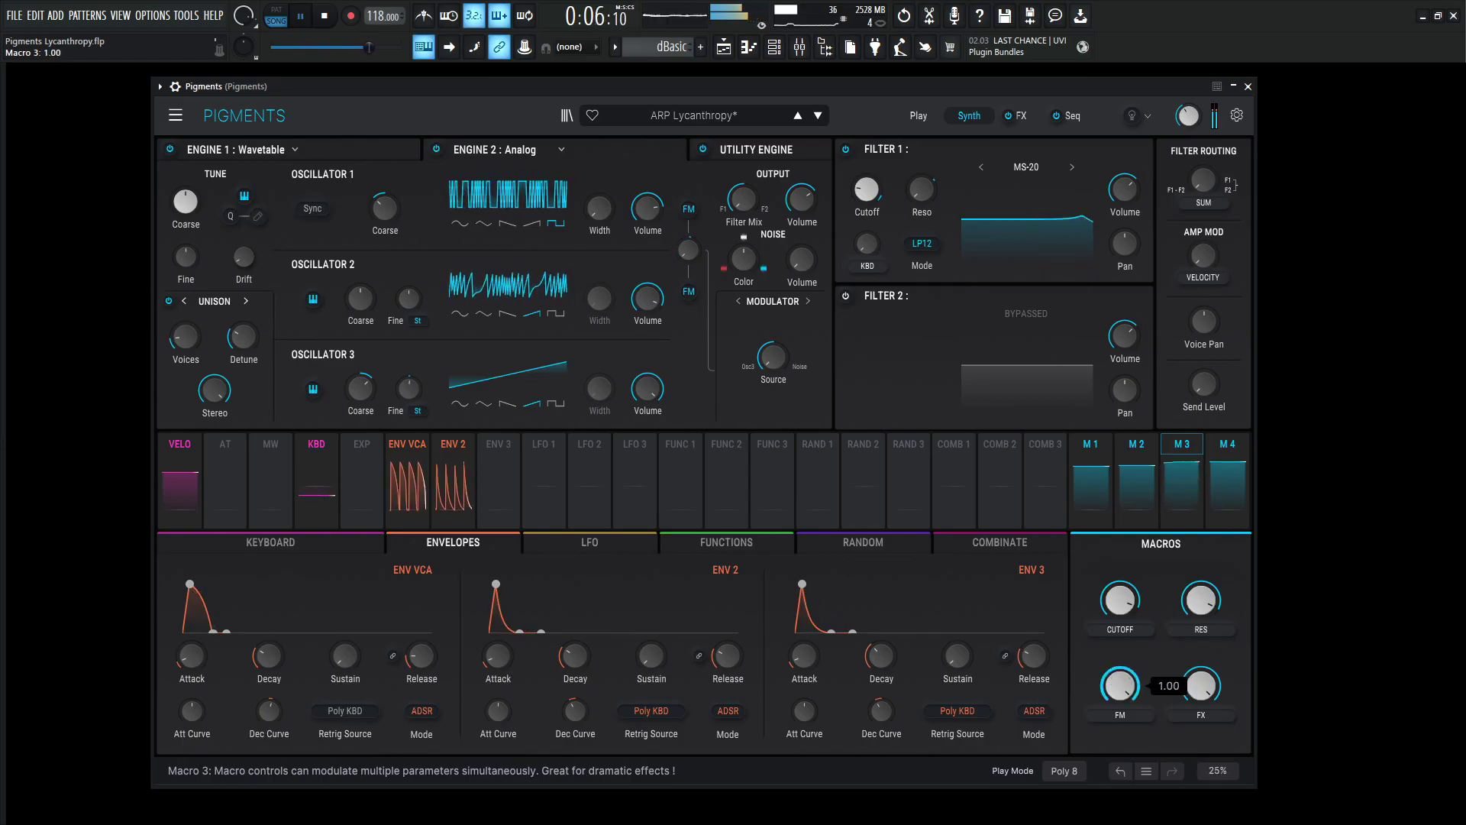
scroll(1120, 685, "up", 20)
scroll(1120, 685, "down", 20)
scroll(1120, 685, "down", 5)
key("space")
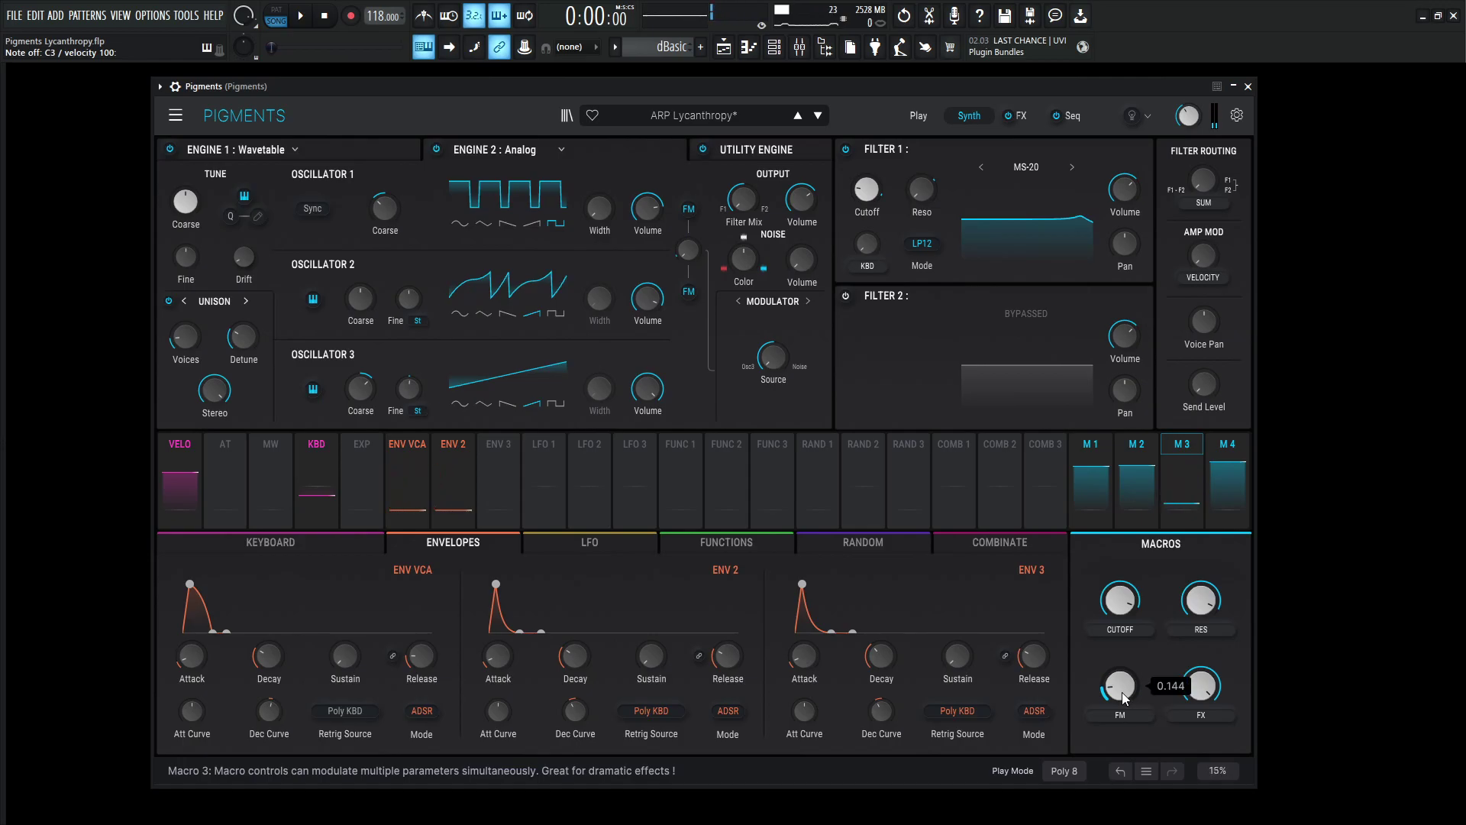
left_click_drag(1122, 697, 1113, 744)
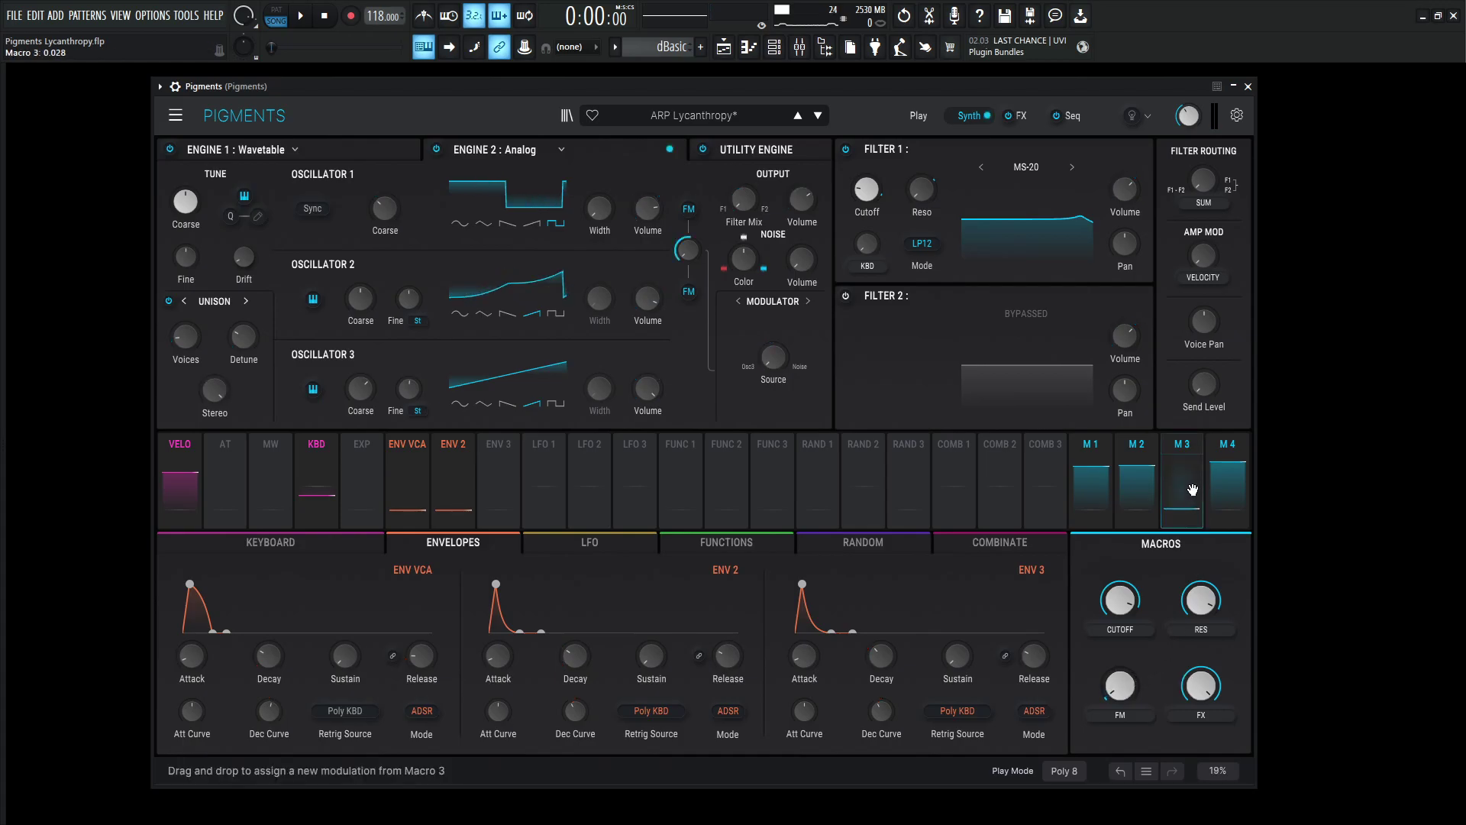
Step: Check the FM macro's modulation targets on M3, then raise FM to about 0.23
left_click_drag(1192, 491, 694, 254)
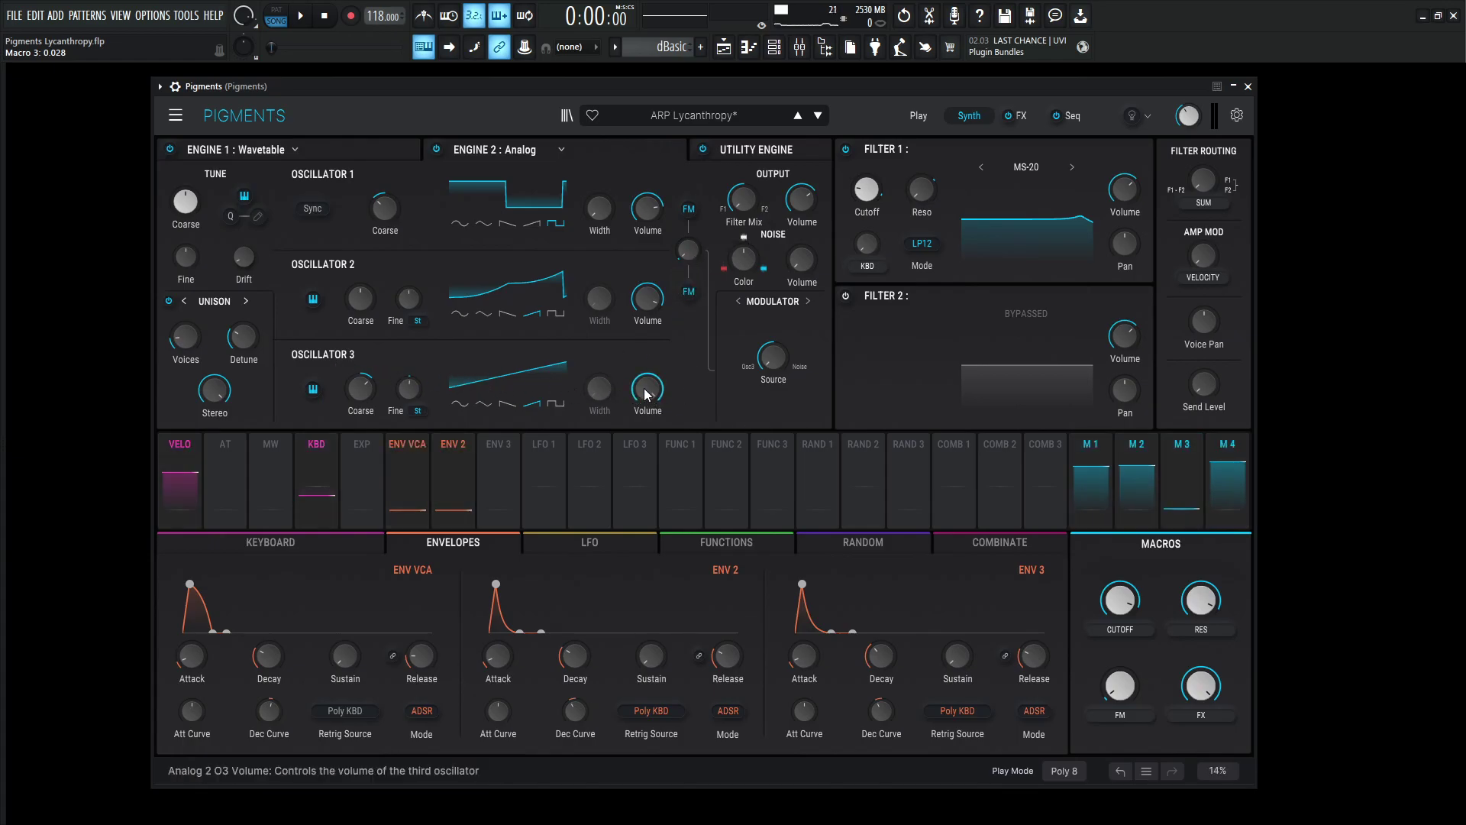
mouse_move(654, 395)
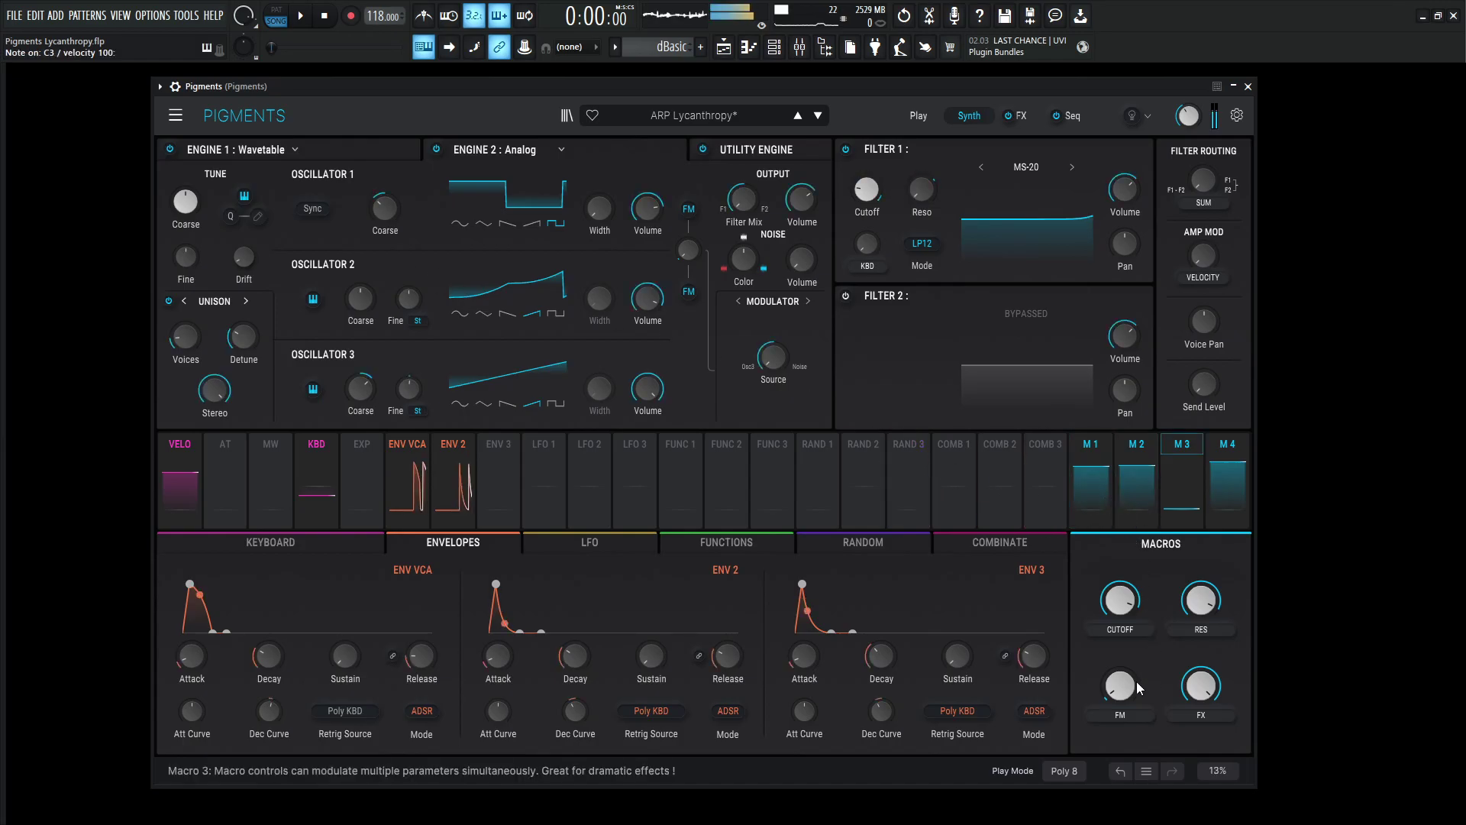
left_click_drag(1119, 685, 1120, 771)
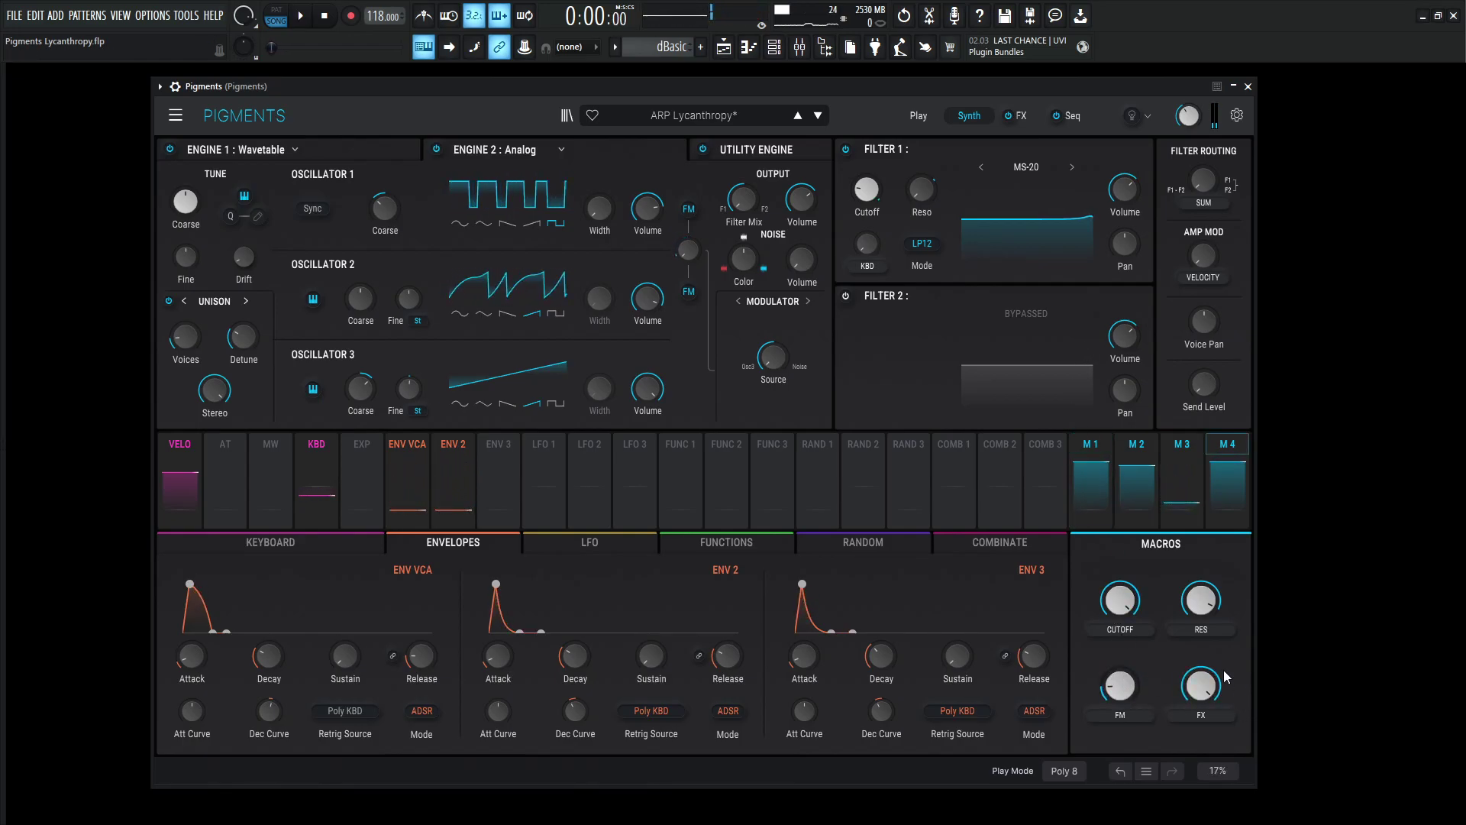
Step: Inspect FX A's Delay, Reverb and Distortion chain, then view FX B's Multiband, StereoPan and Shimmer
left_click(1023, 116)
left_click(341, 153)
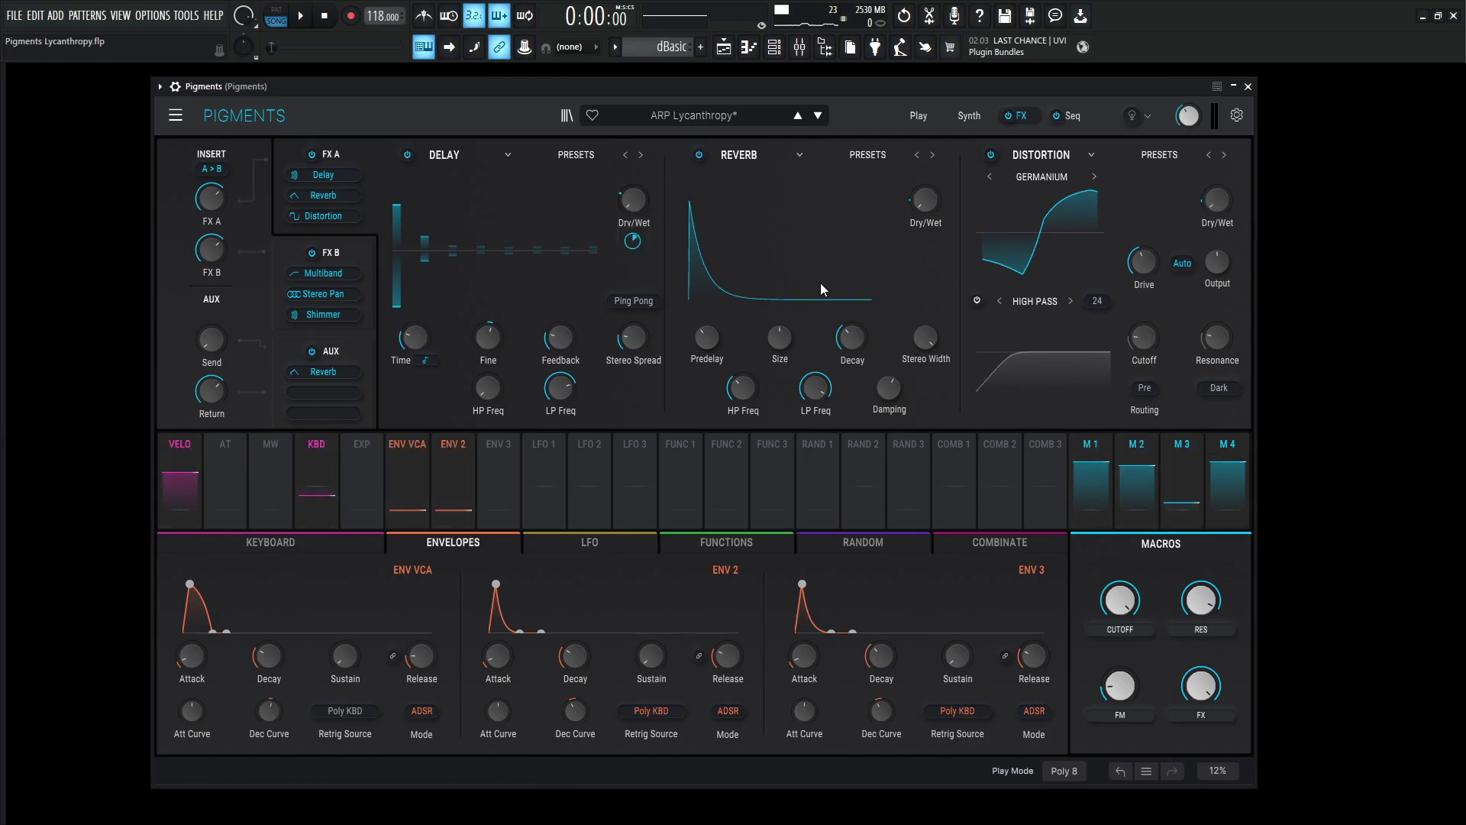
mouse_move(929, 211)
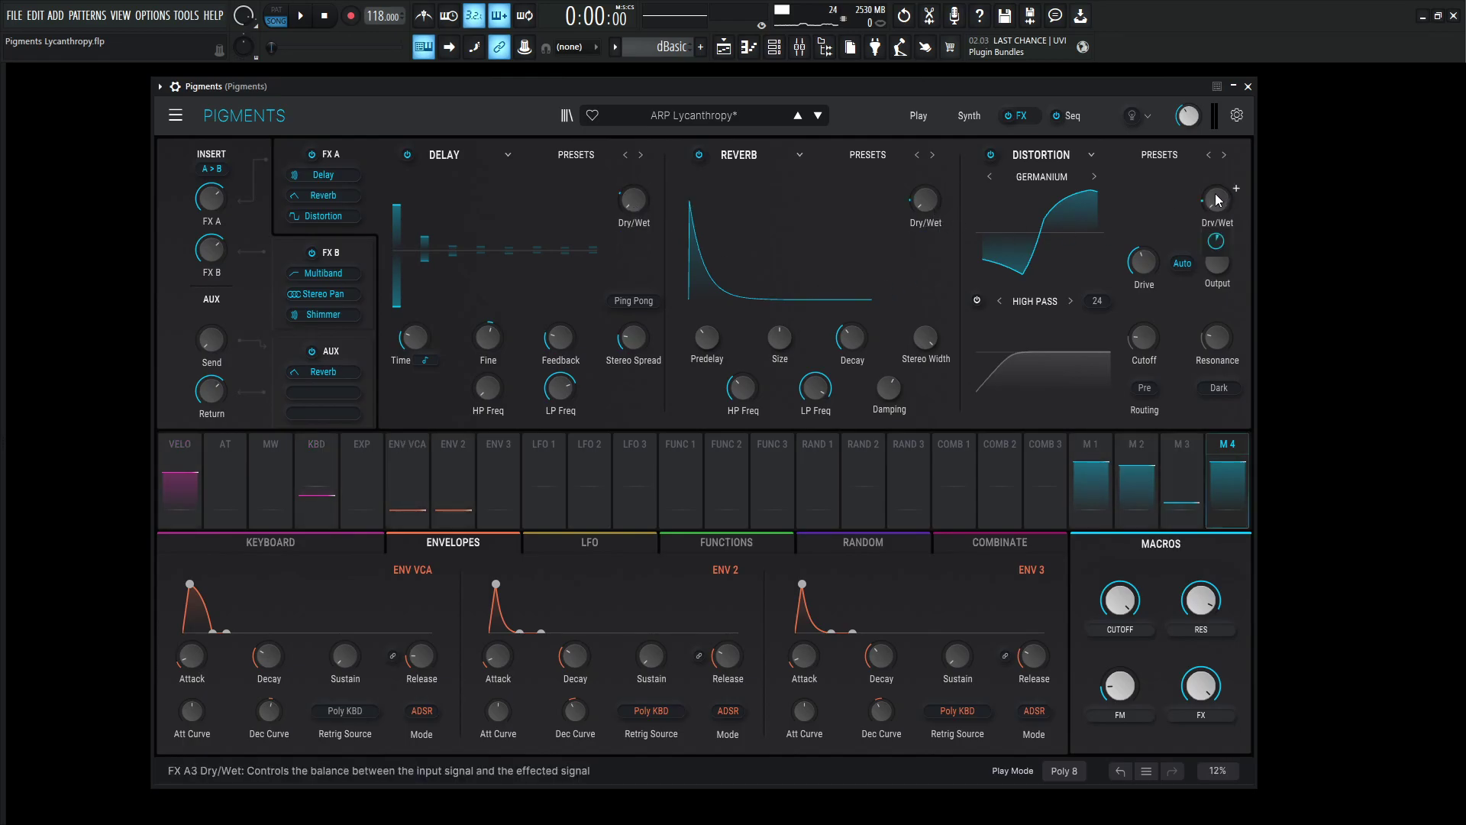
mouse_move(1219, 242)
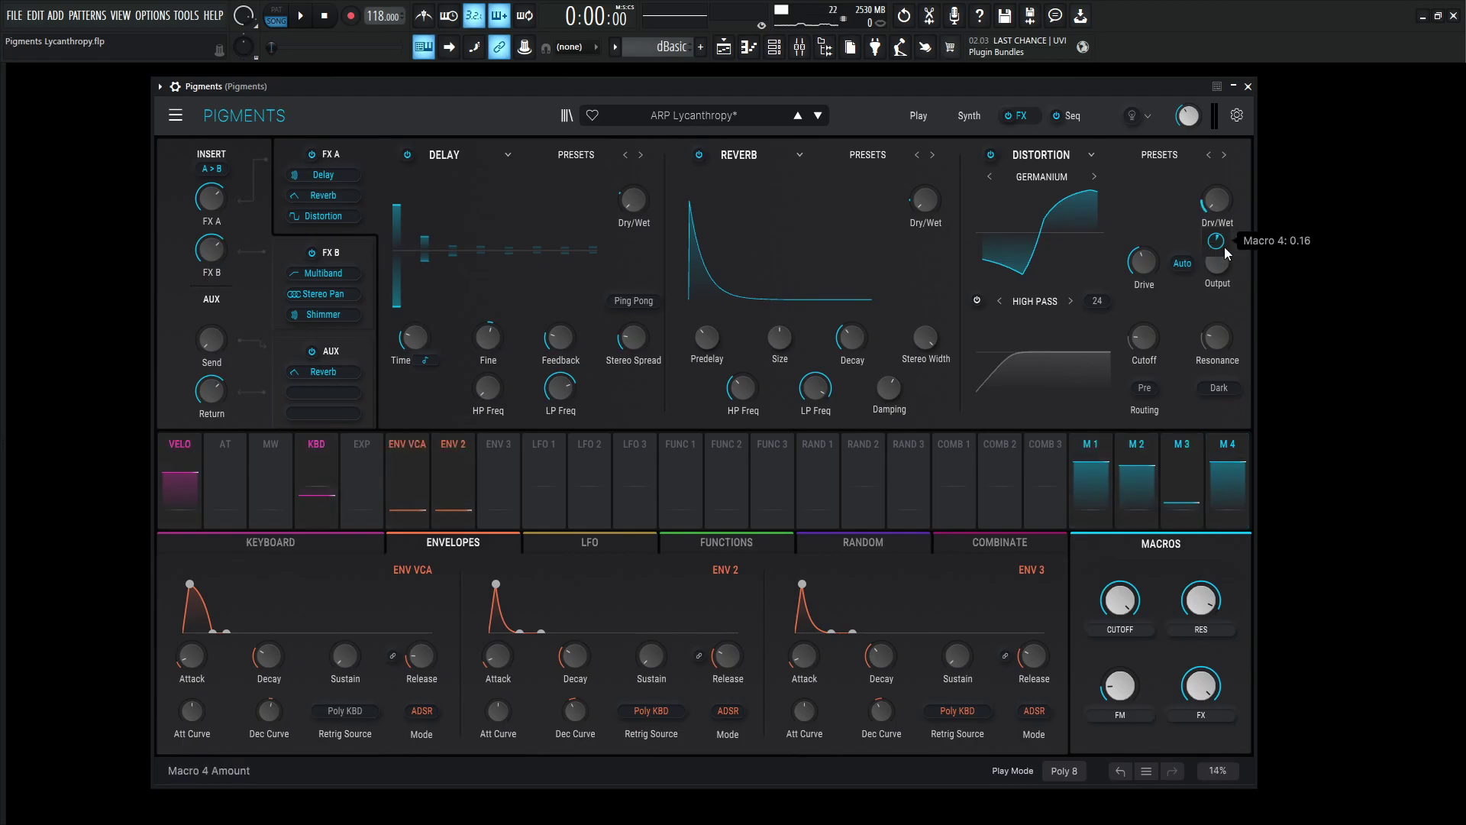
left_click(338, 252)
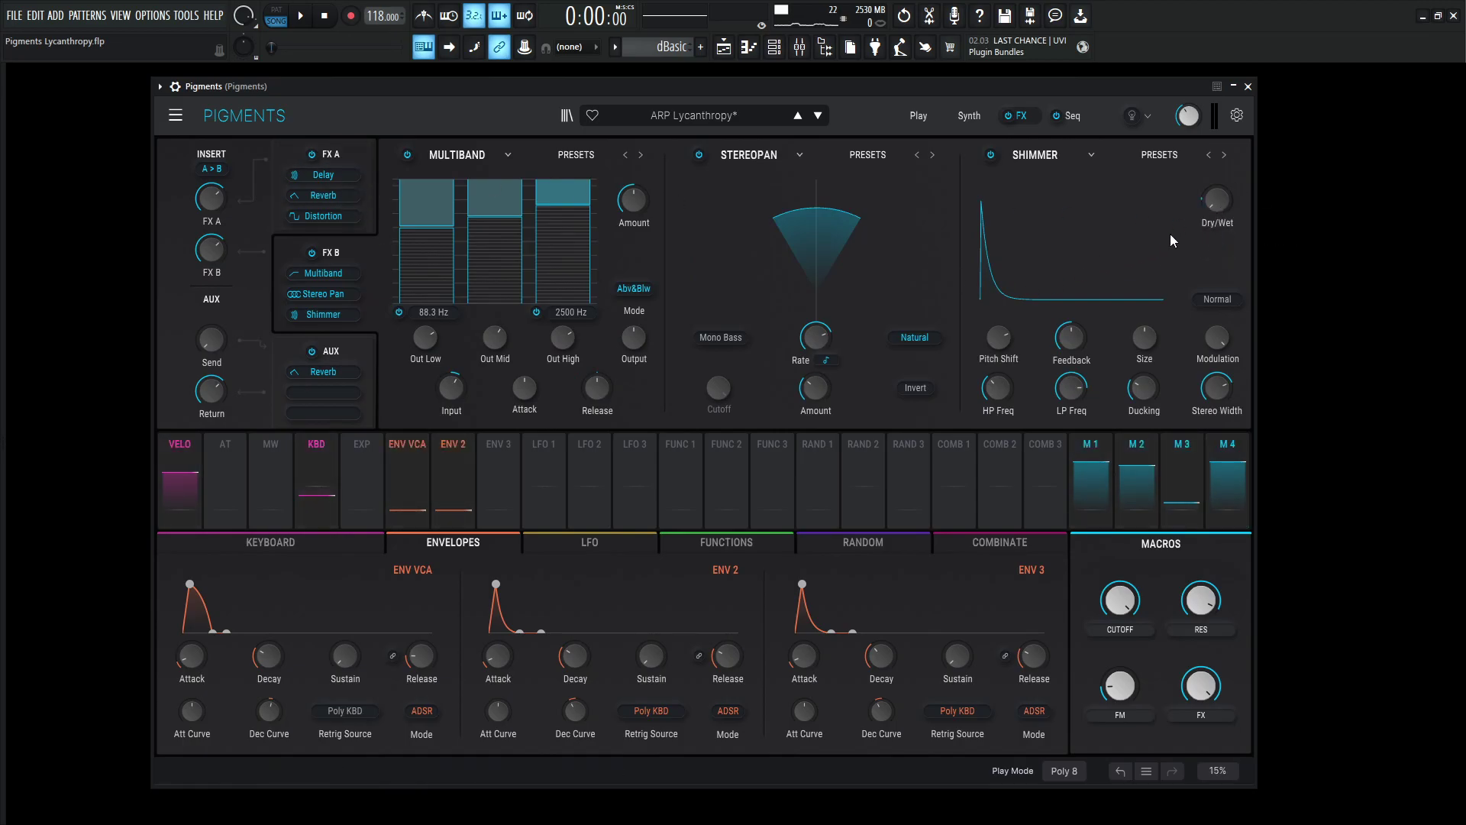
Step: Review Macro 4's effect dry/wet routings, then return to the Synth engines page
left_click(1234, 448)
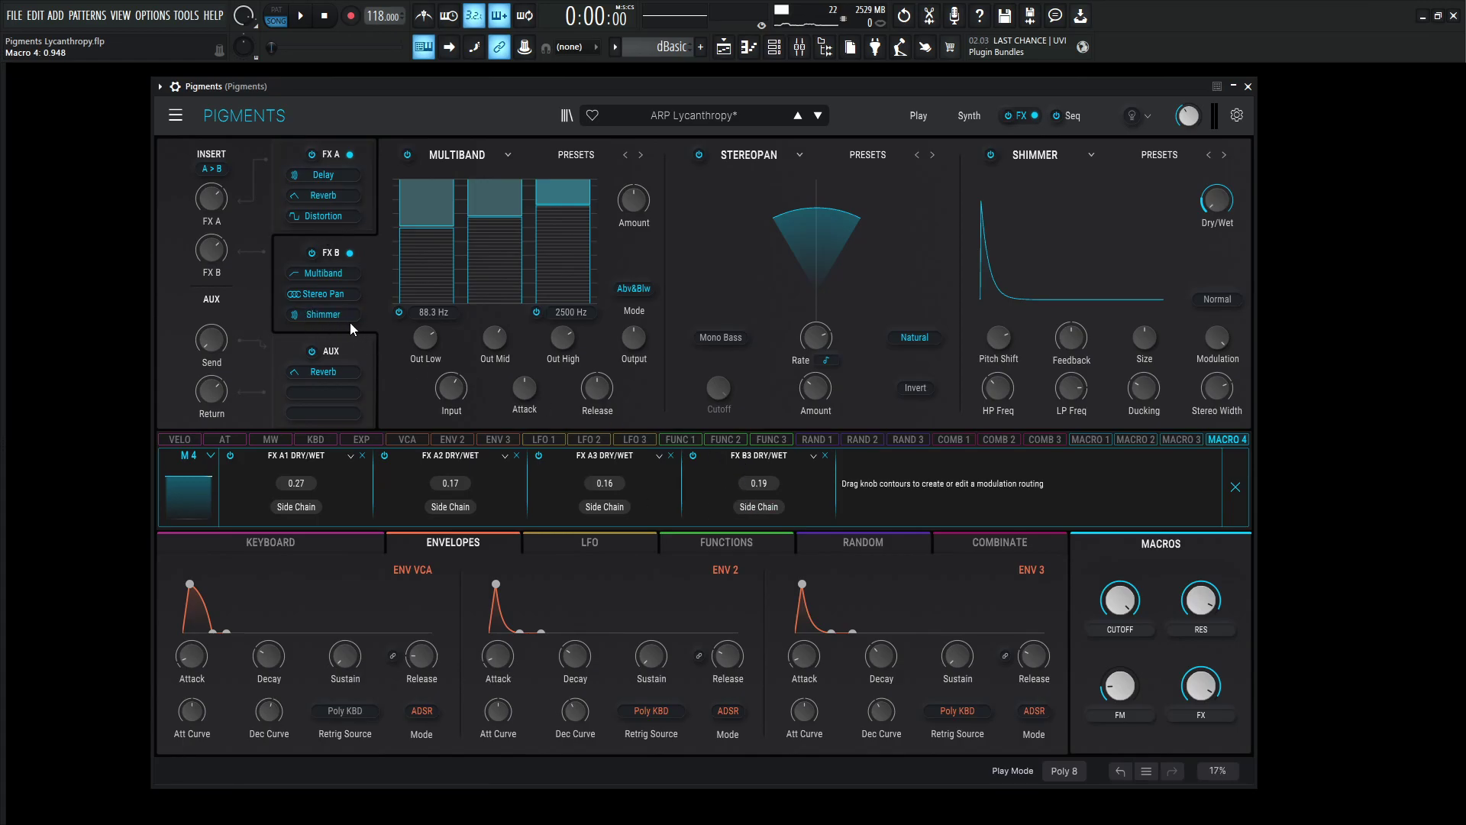
left_click(1235, 488)
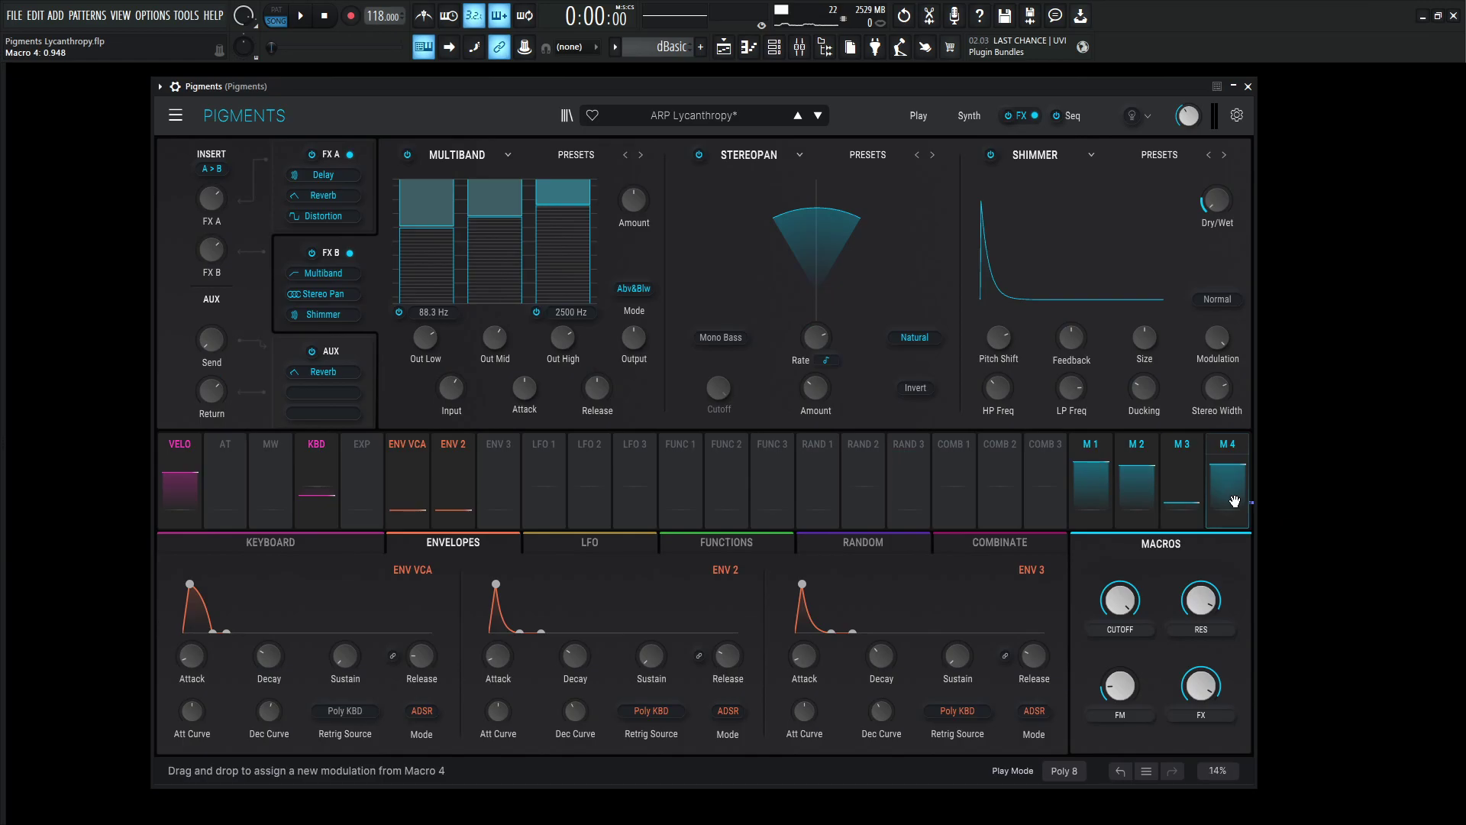
left_click(968, 116)
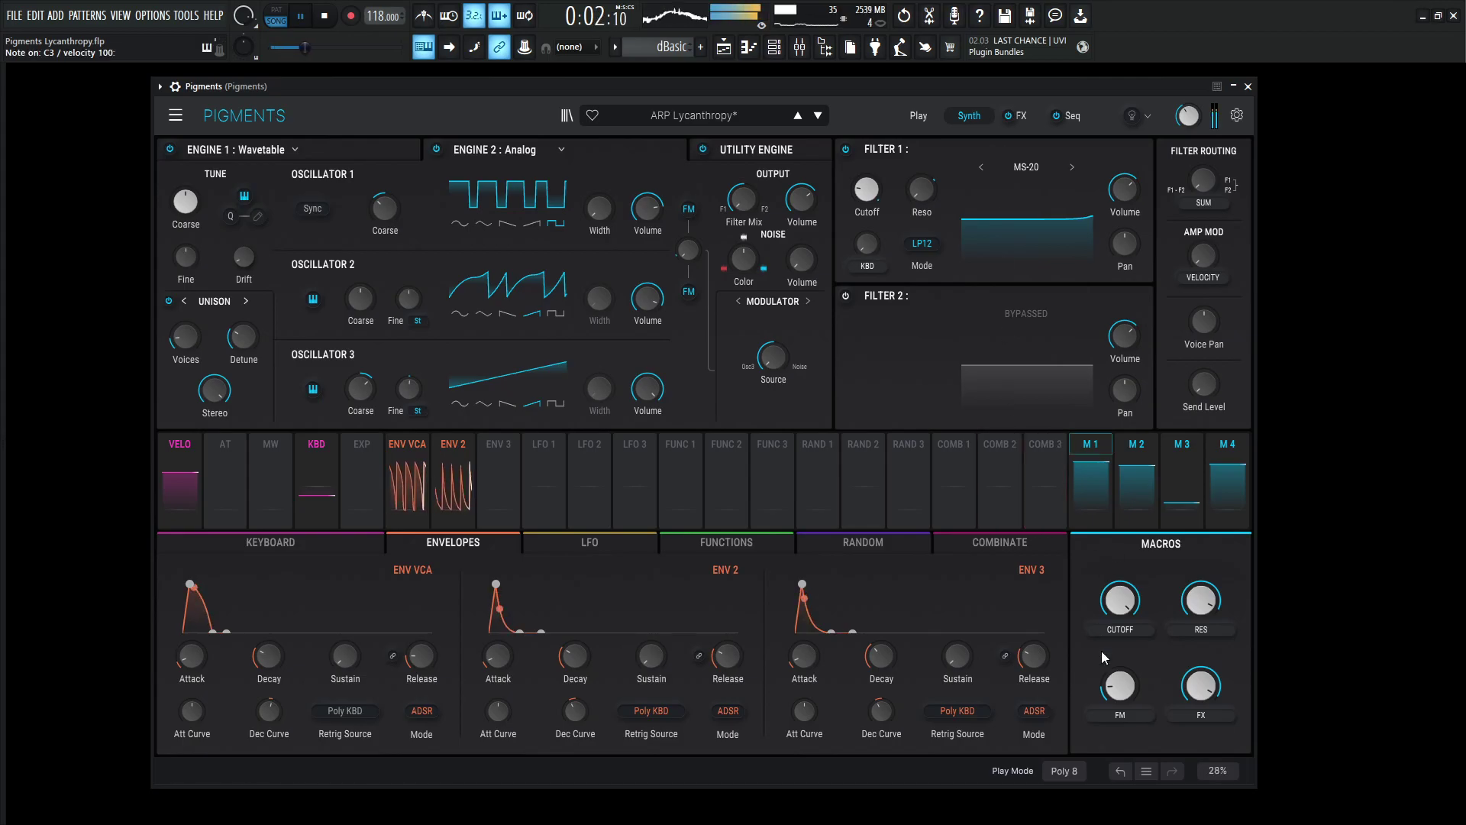
Step: Lift FM to about 0.56, settle Cutoff at 0.744, and stop playback
left_click_drag(1119, 684, 1128, 686)
mouse_move(1120, 600)
left_mouse_down()
mouse_move(1119, 564)
mouse_move(1116, 605)
left_mouse_up()
key("space")
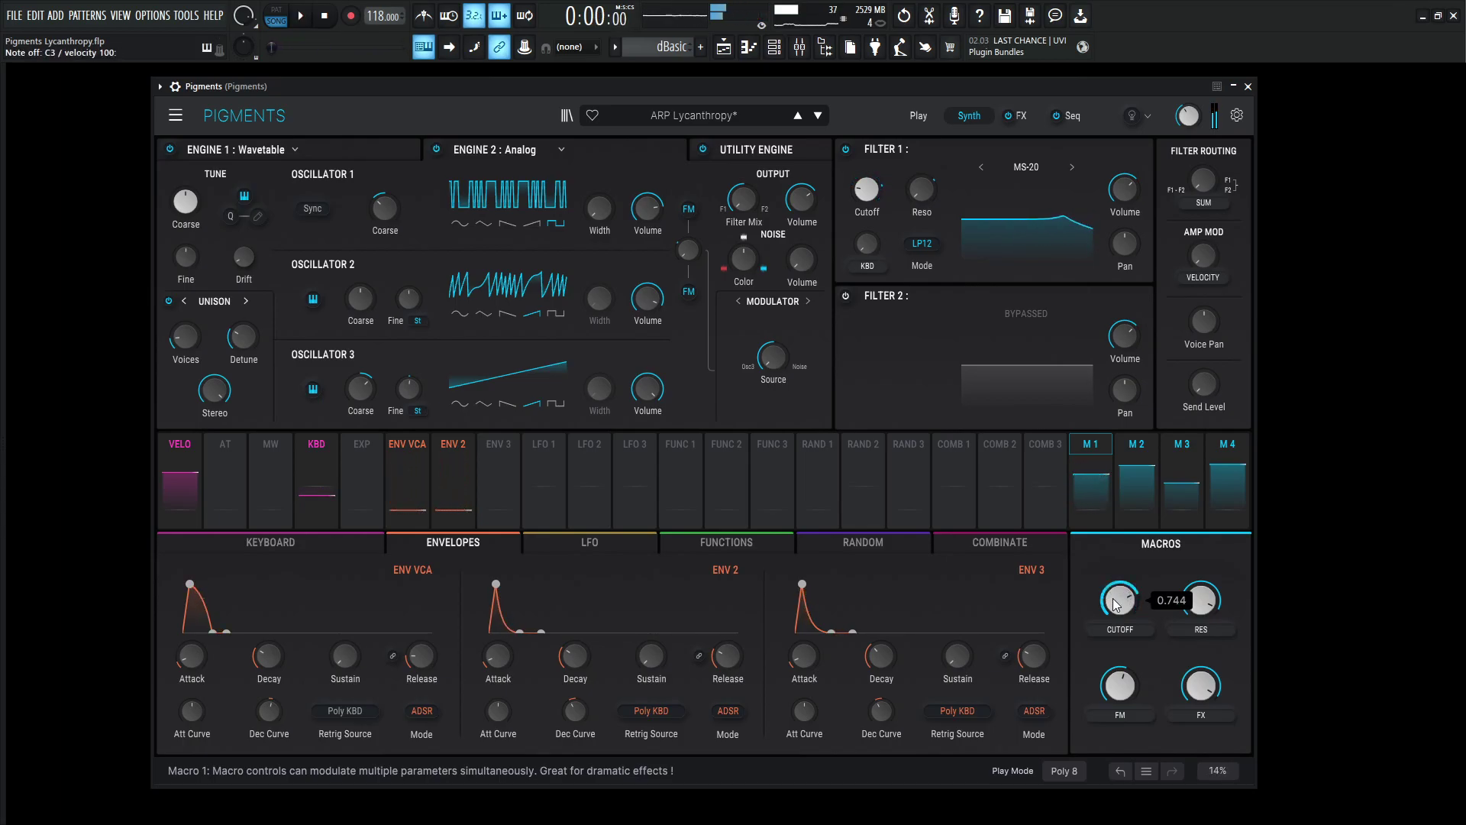